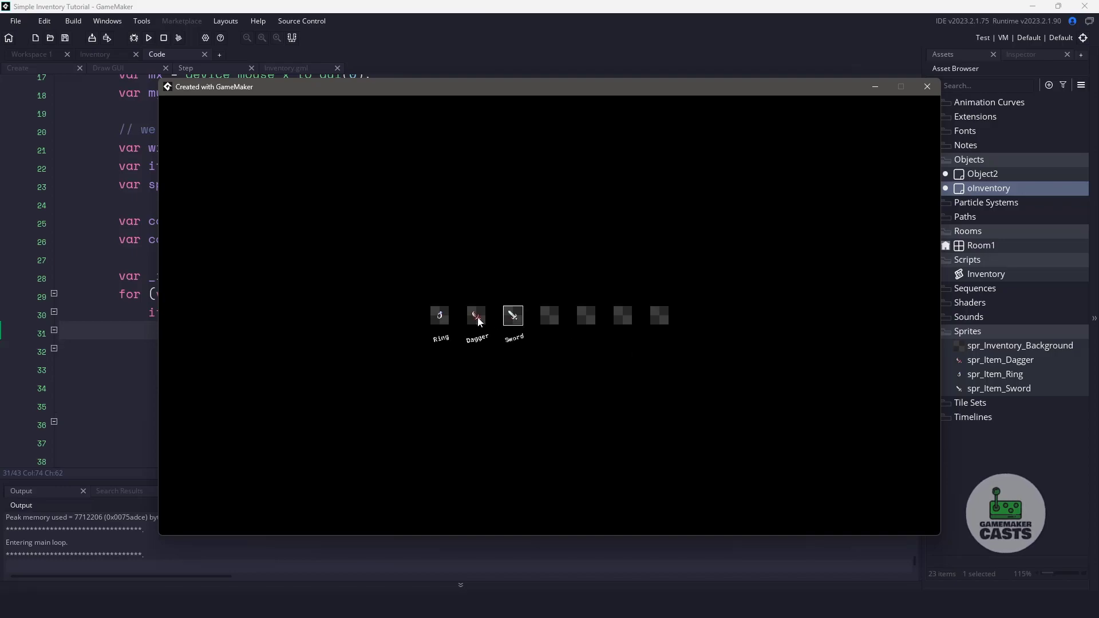
Step: Use the Dagger, Ring and Sword items until the slots are empty, then close the running game
click(477, 316)
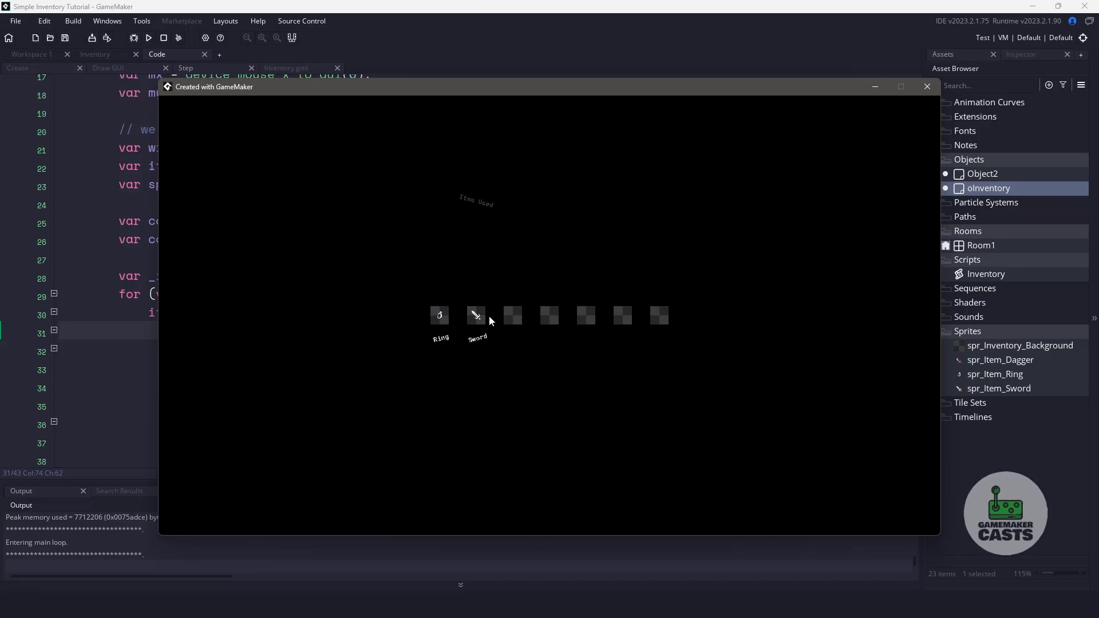
click(439, 315)
click(440, 314)
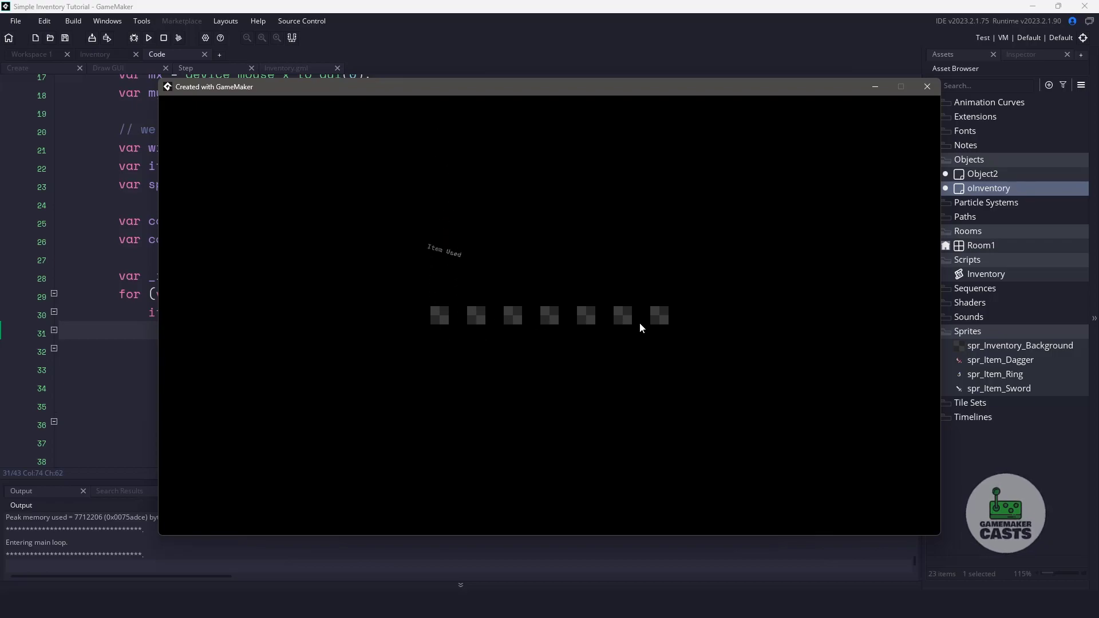
key(i)
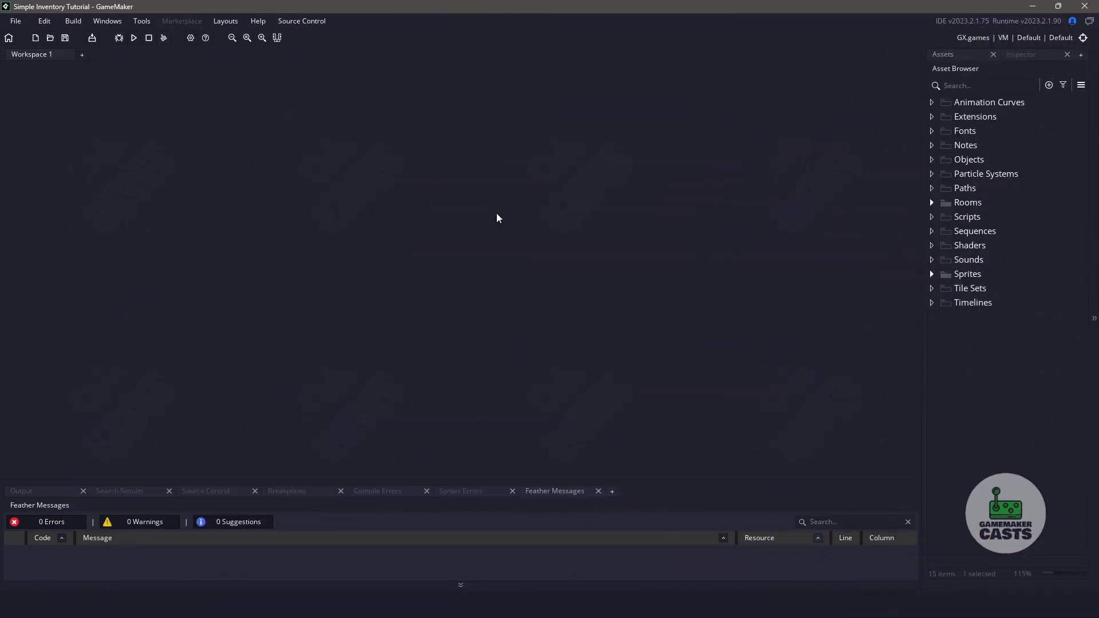
Step: Create a new script asset and rename both its function and the asset to Inventory
click(985, 222)
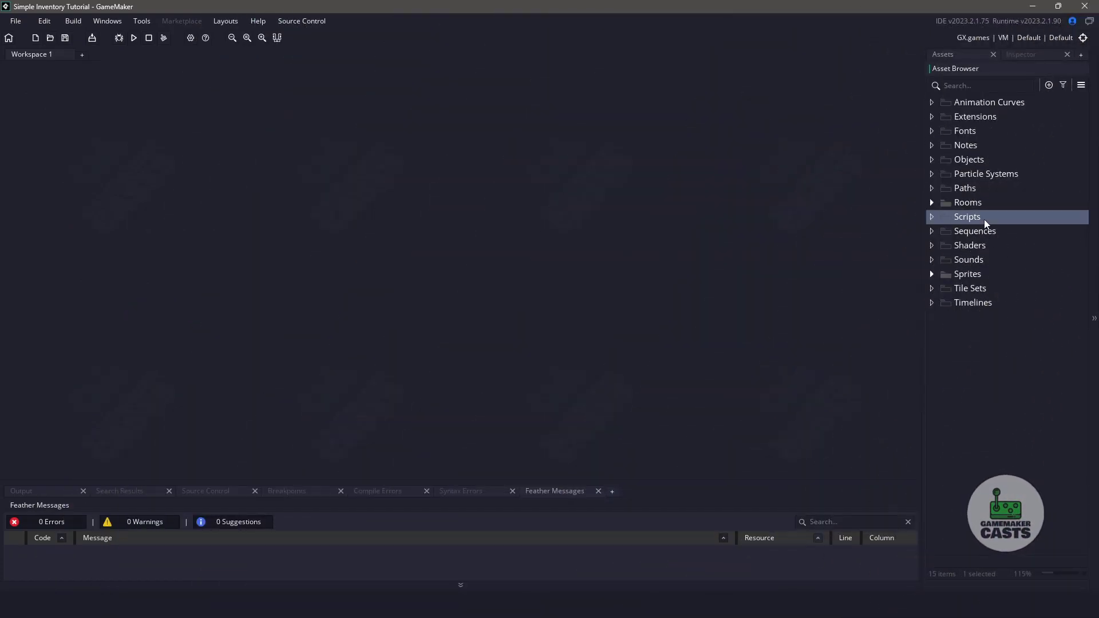
key(alt+c)
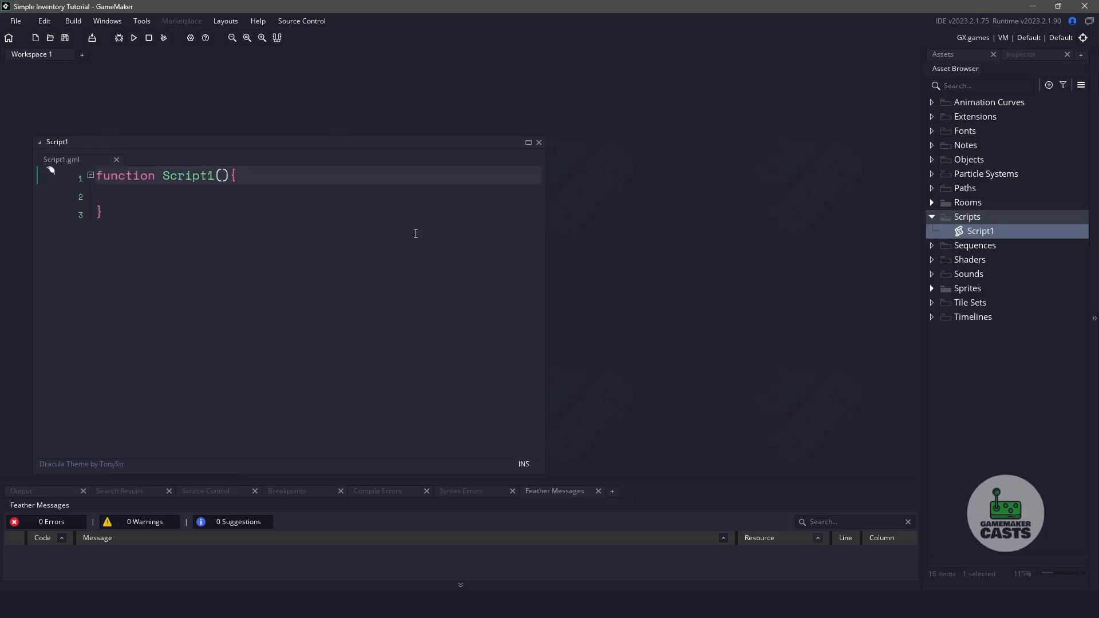
key(ctrl+shift+Left)
text(I)
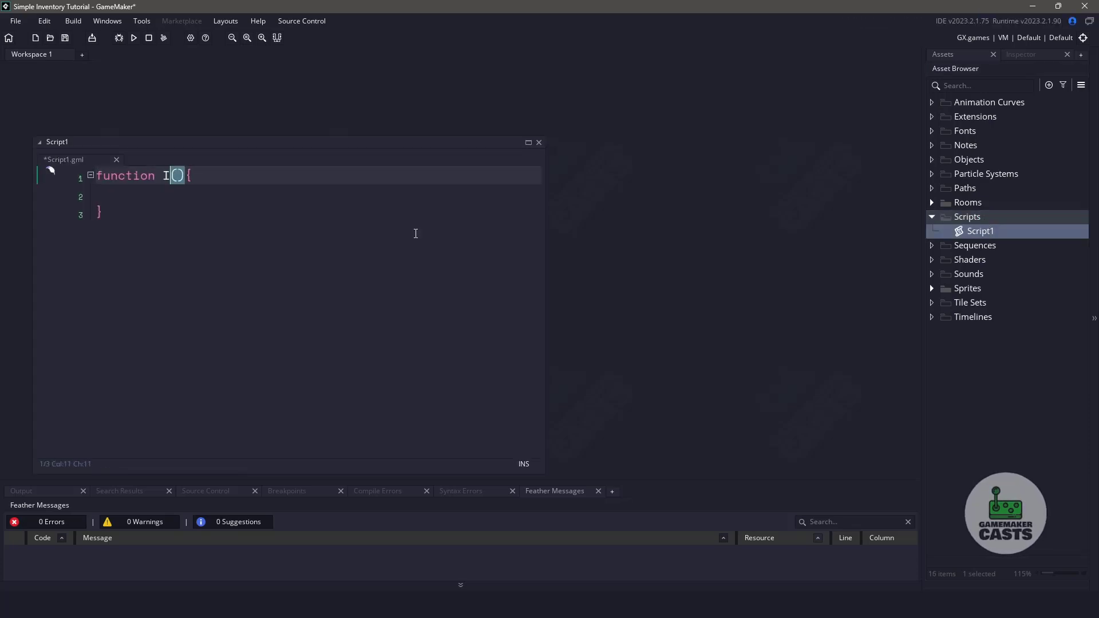
text(nventory)
key(ctrl+Left)
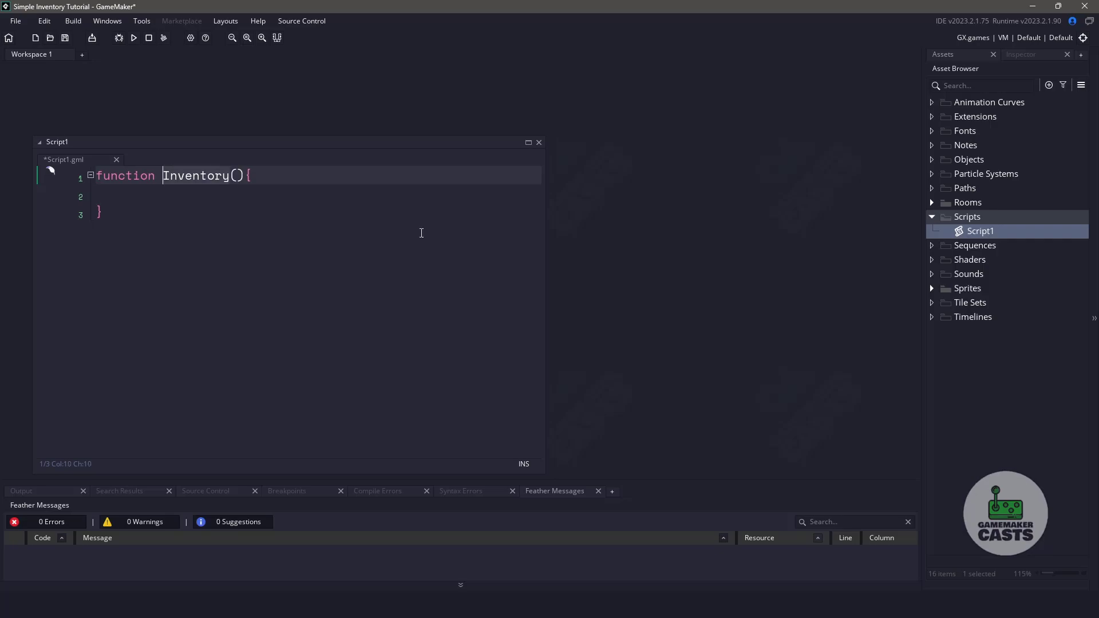
text(Inventory)
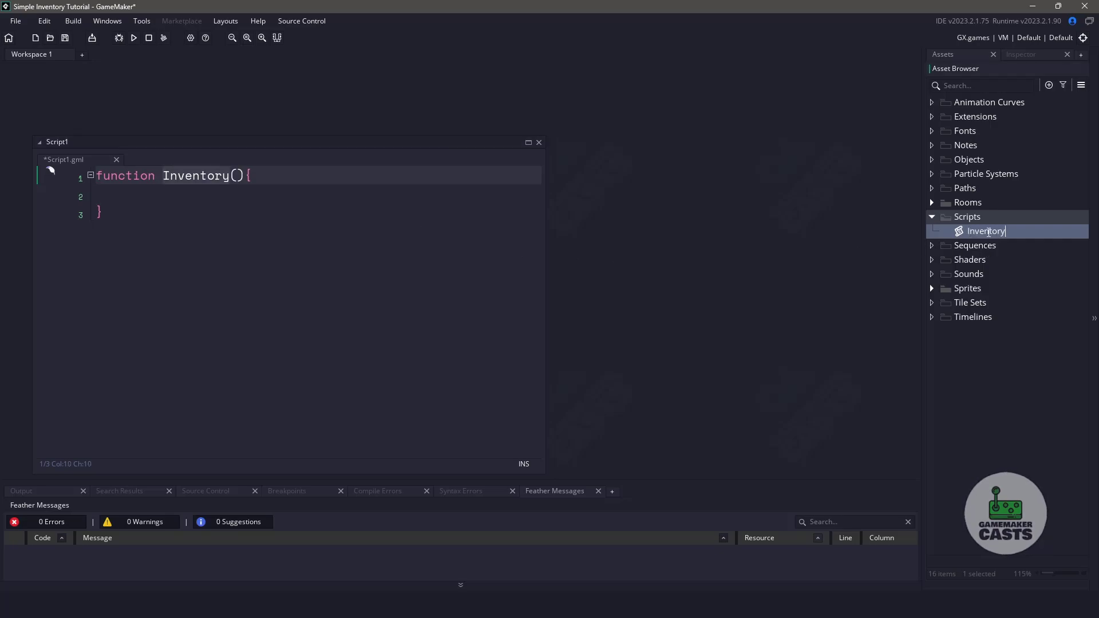
key(Return)
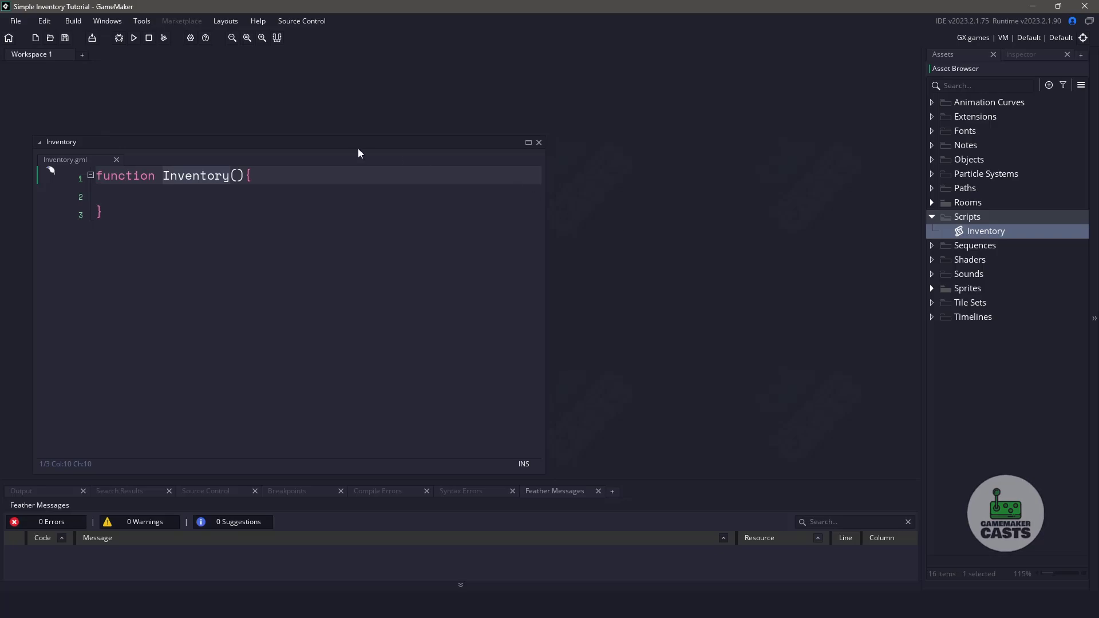
Step: Declare the Inventory function as a constructor and move inside its empty body
click(308, 172)
key(Left)
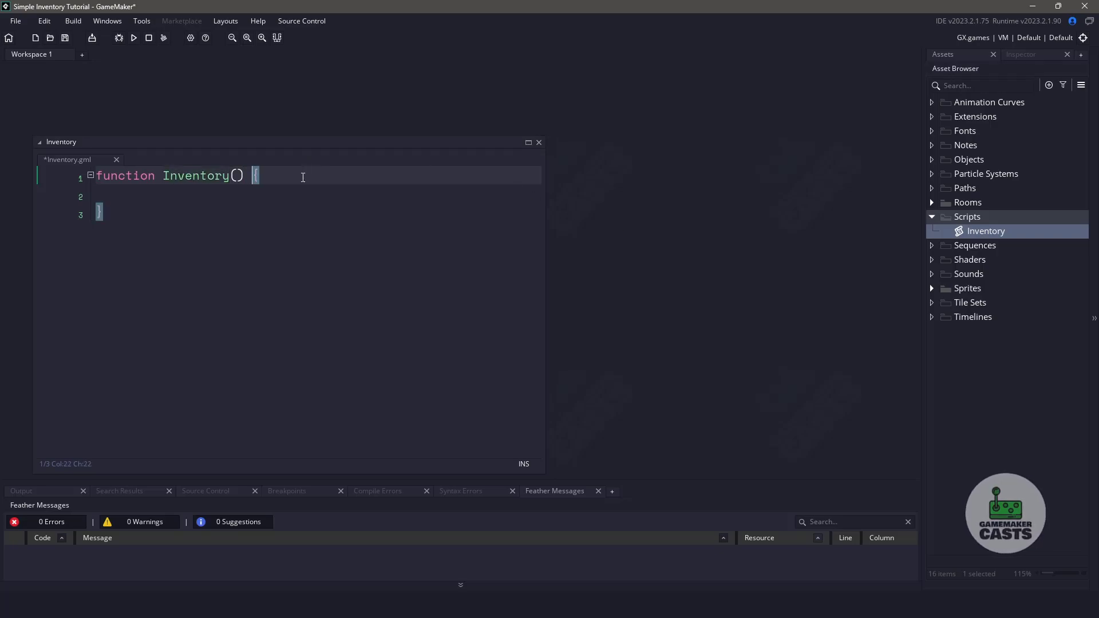
text(constructor)
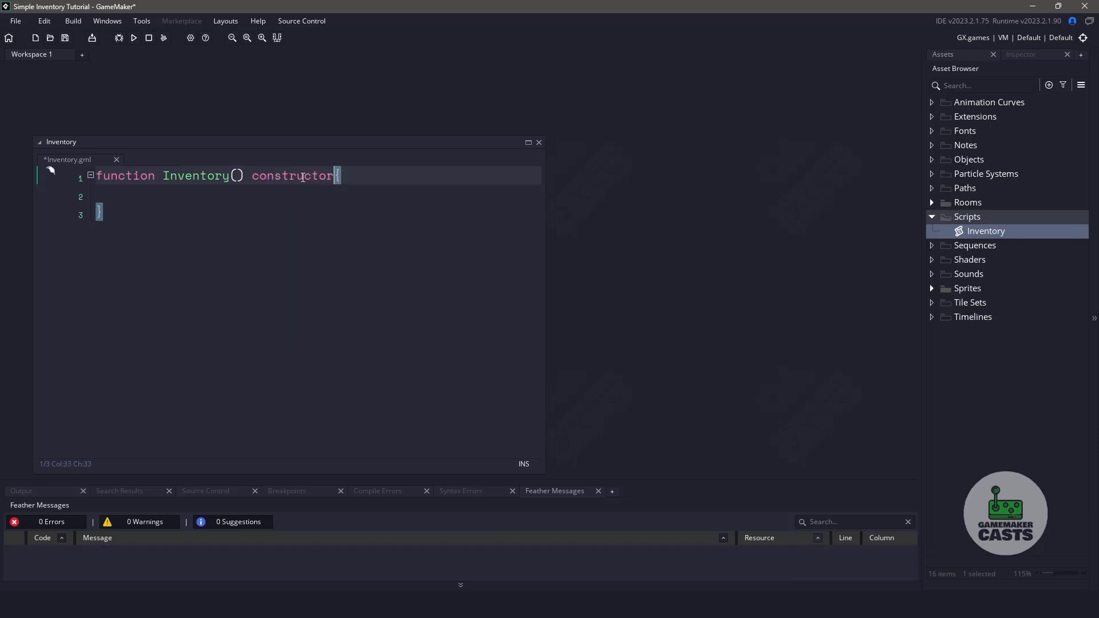
click(423, 192)
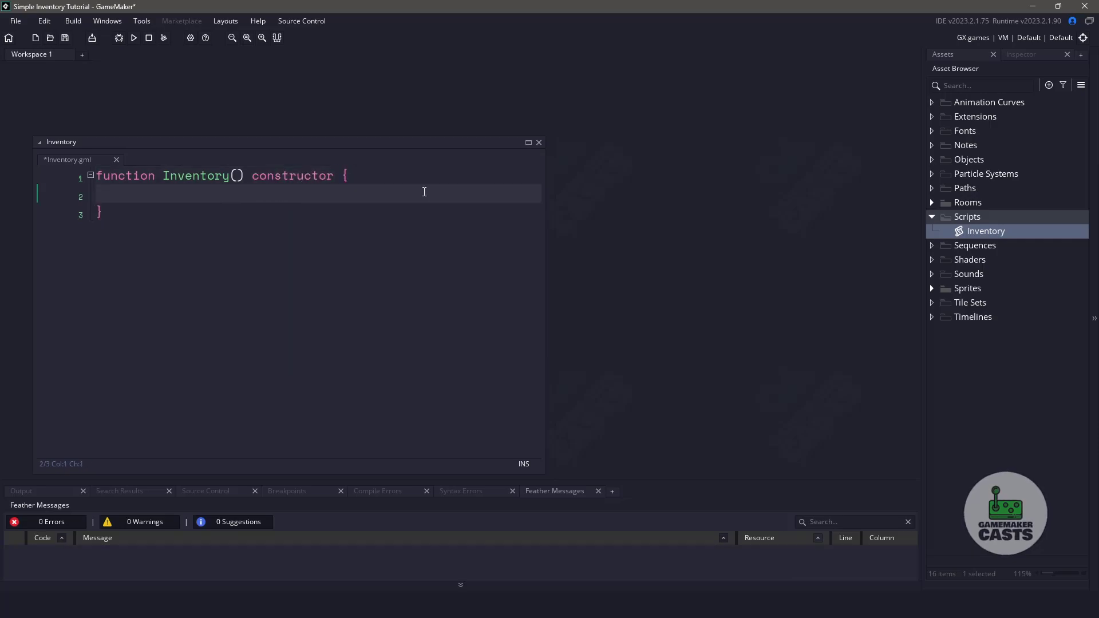
Step: Add _inventory = []; and _max_inventory_items = 7; inside the constructor
key(Return)
key(Return)
key(Up)
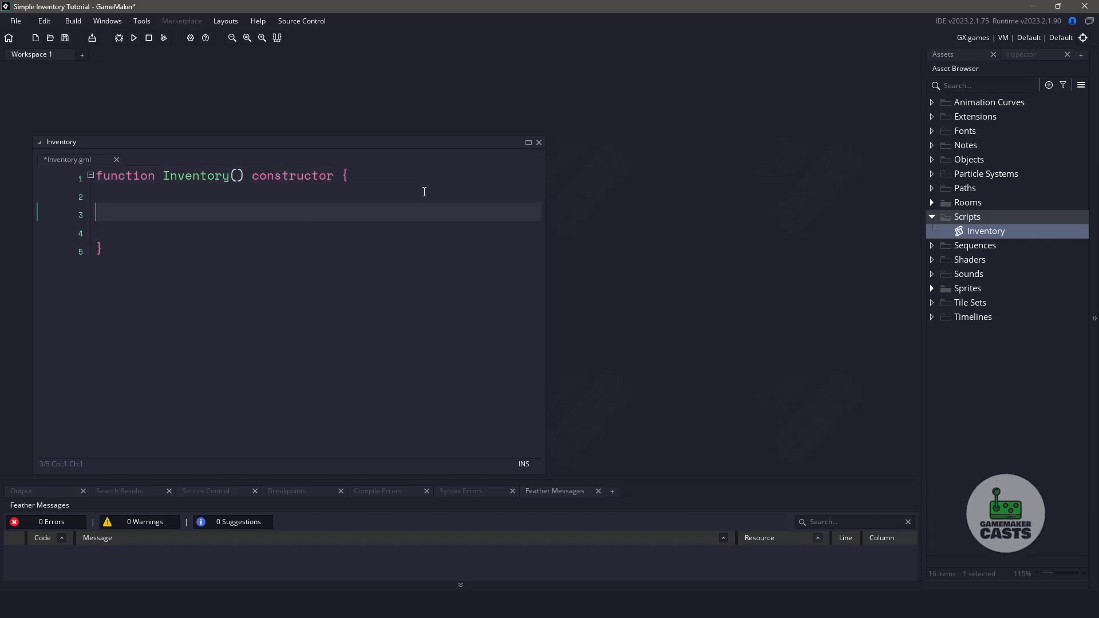
text(_inventory = []; 	_max_inventory_items = 7;)
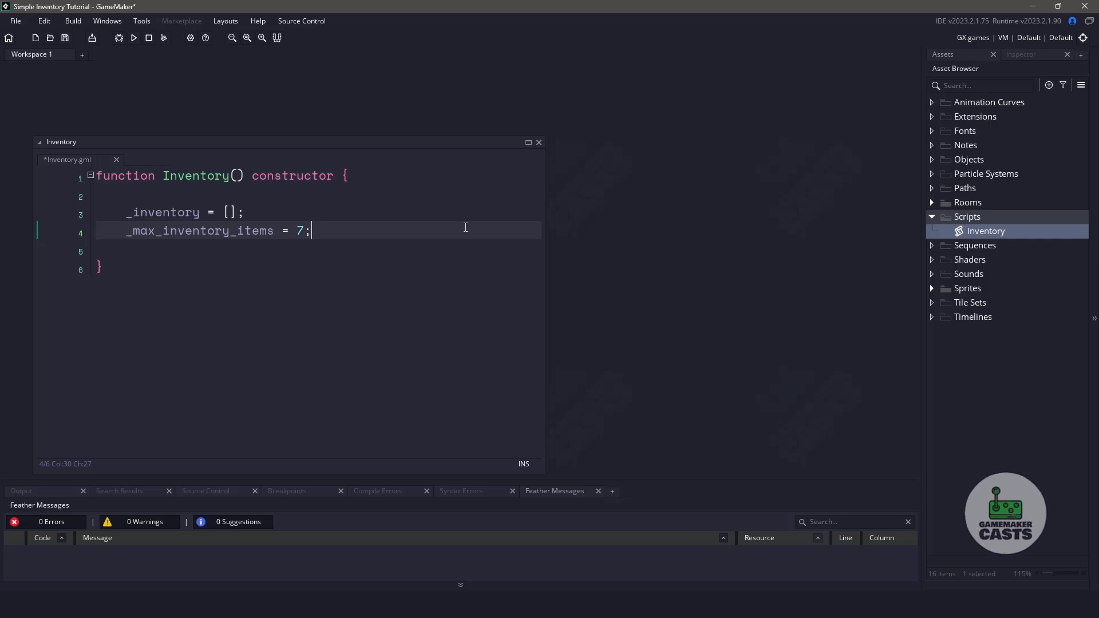
Step: Write add = function(_sprite, _name, _object) with an opened body
key(Return)
key(Return)
text(add = function()
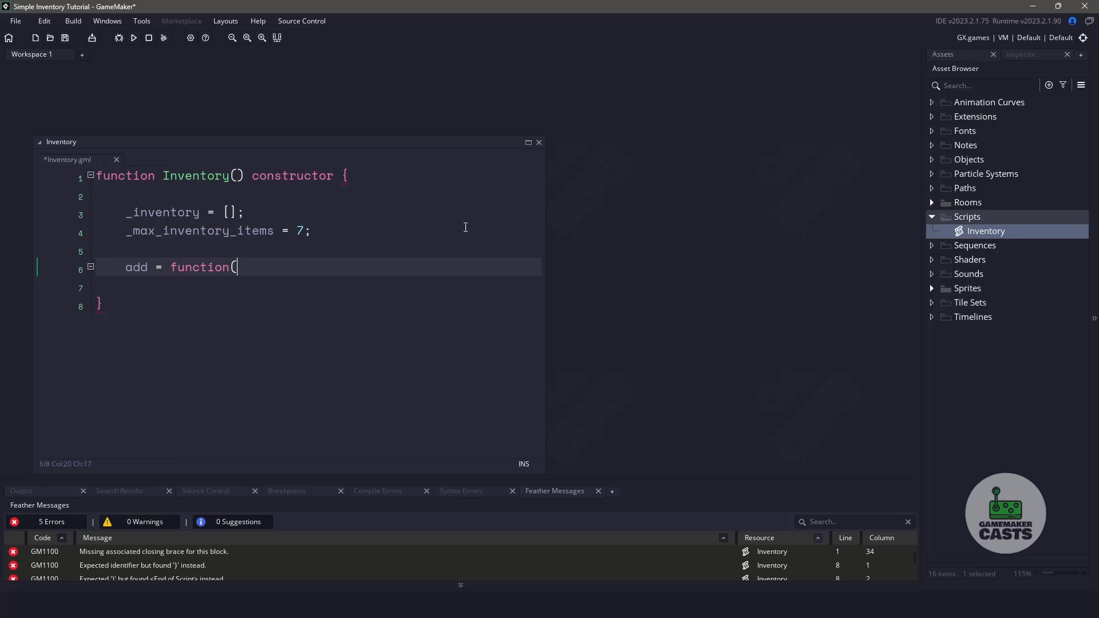
text(_spr)
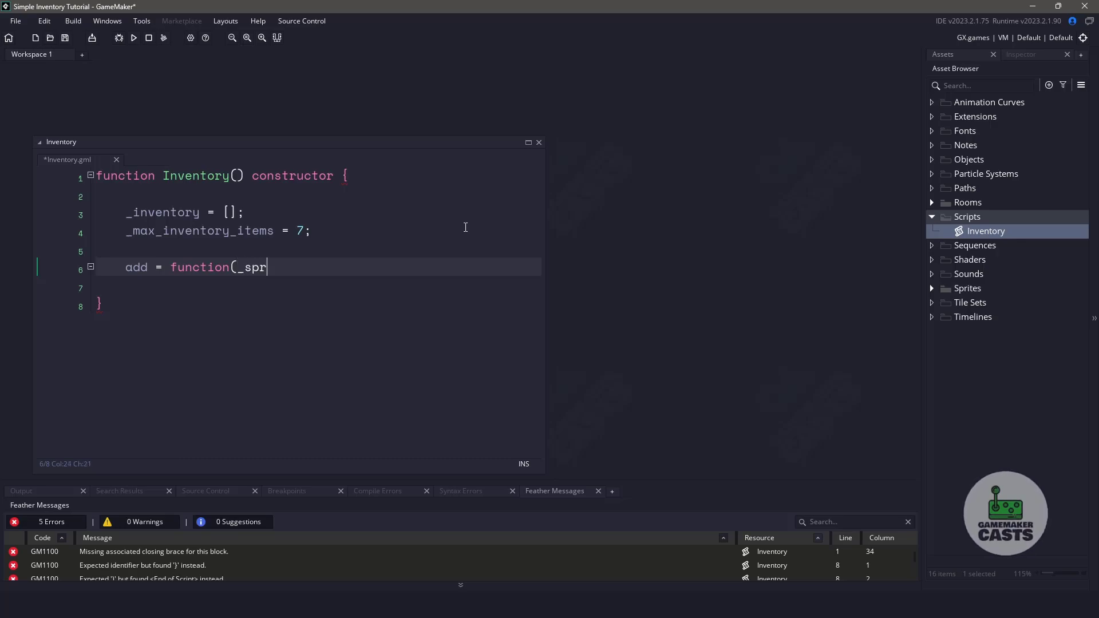
text(ite, _name, _op)
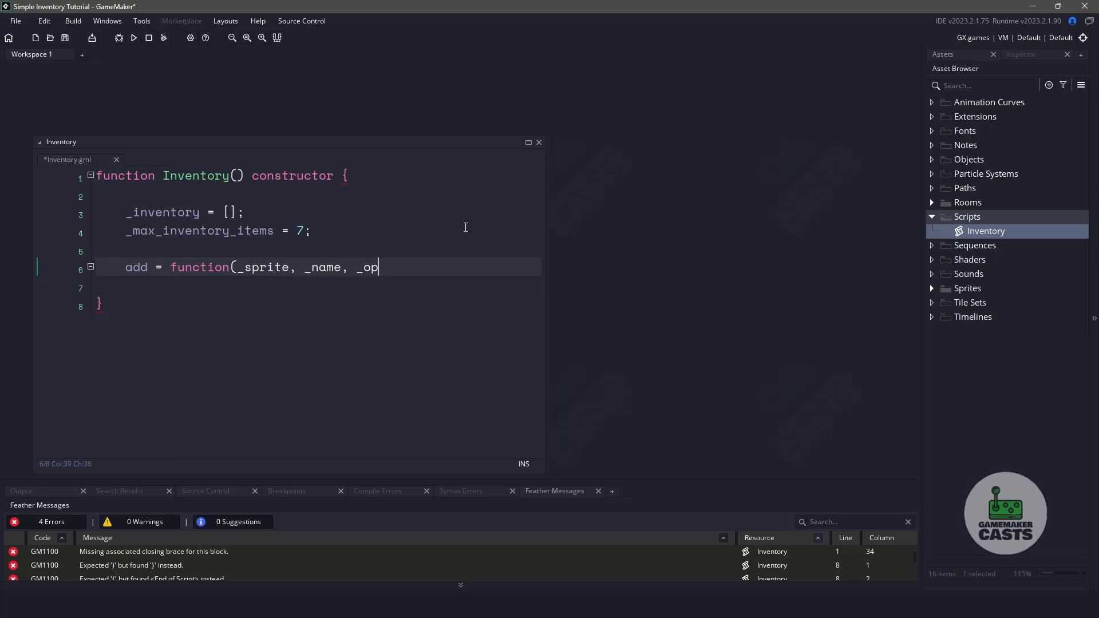
key(BackSpace)
text(bject))
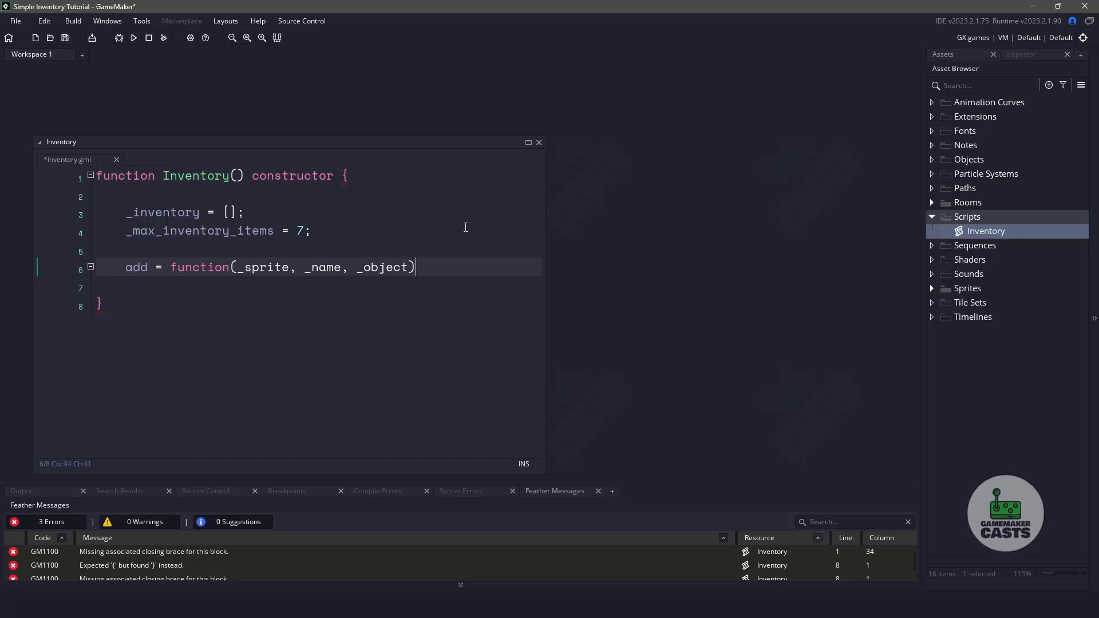
text( {)
key(Return)
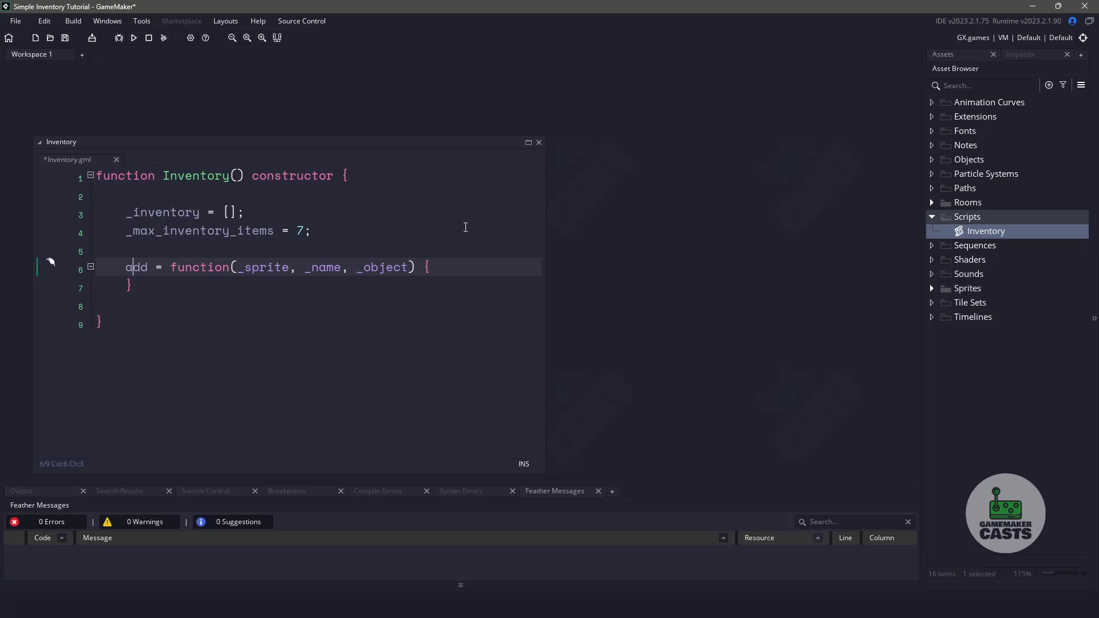
key(End)
key(Return)
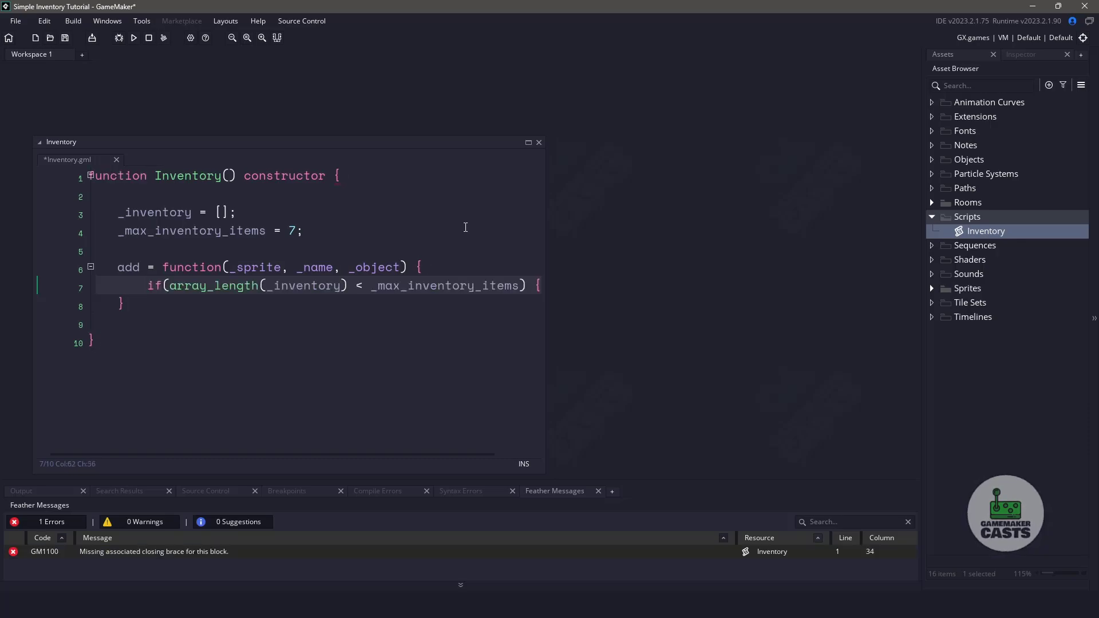
Step: Add an if block checking array_length(_inventory) < _max_inventory_items, with the code window maximized
click(528, 143)
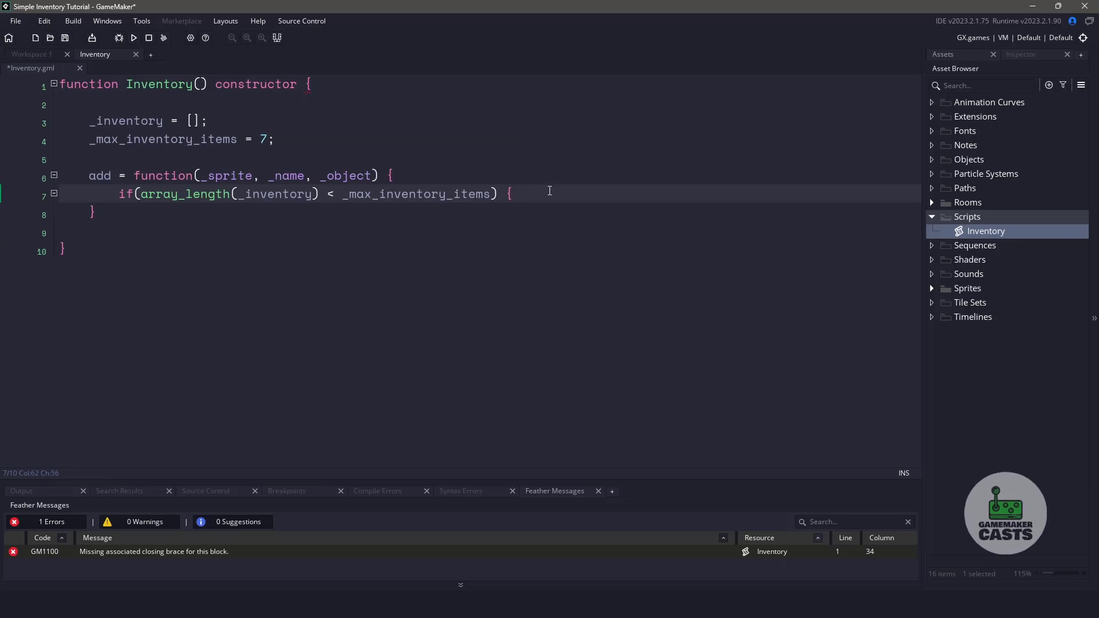
key(Return)
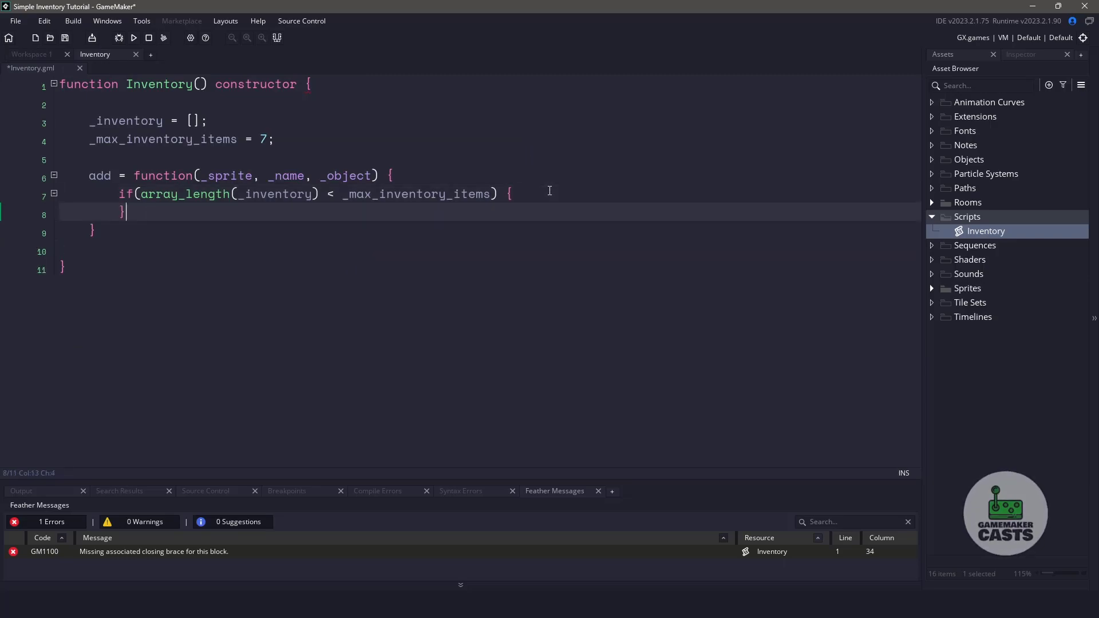
text(})
key(Up)
key(End)
key(Return)
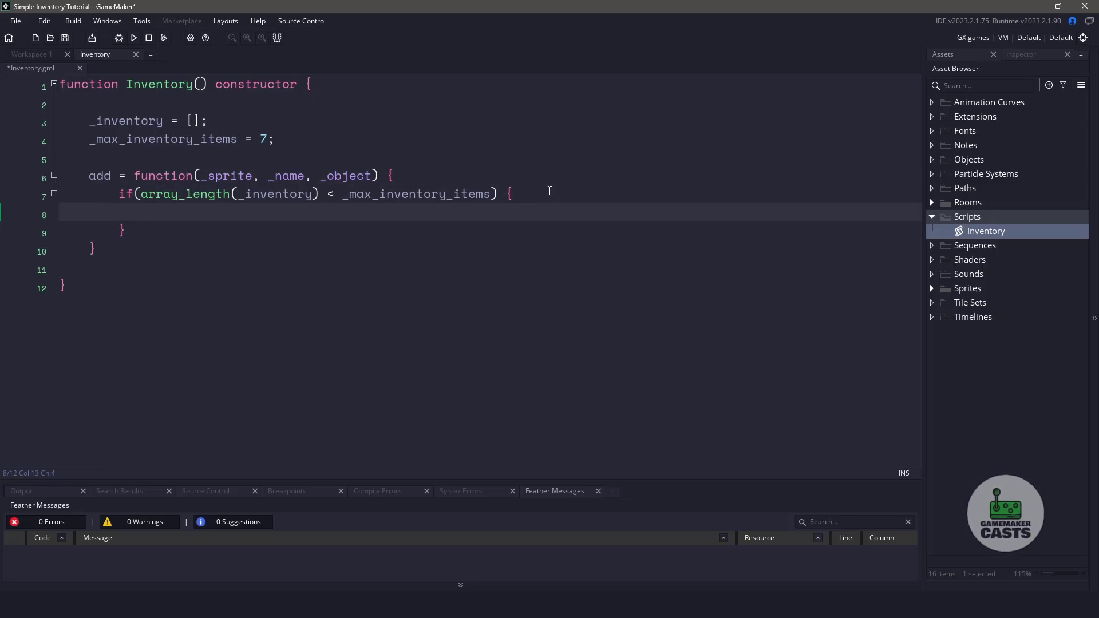
text(array)
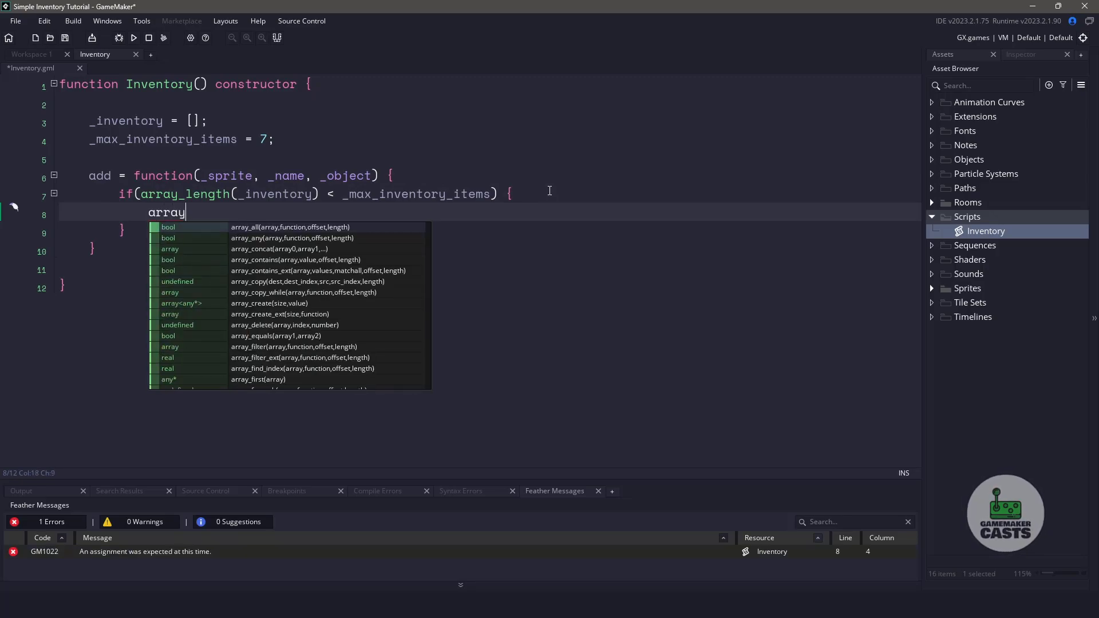
text(_push()
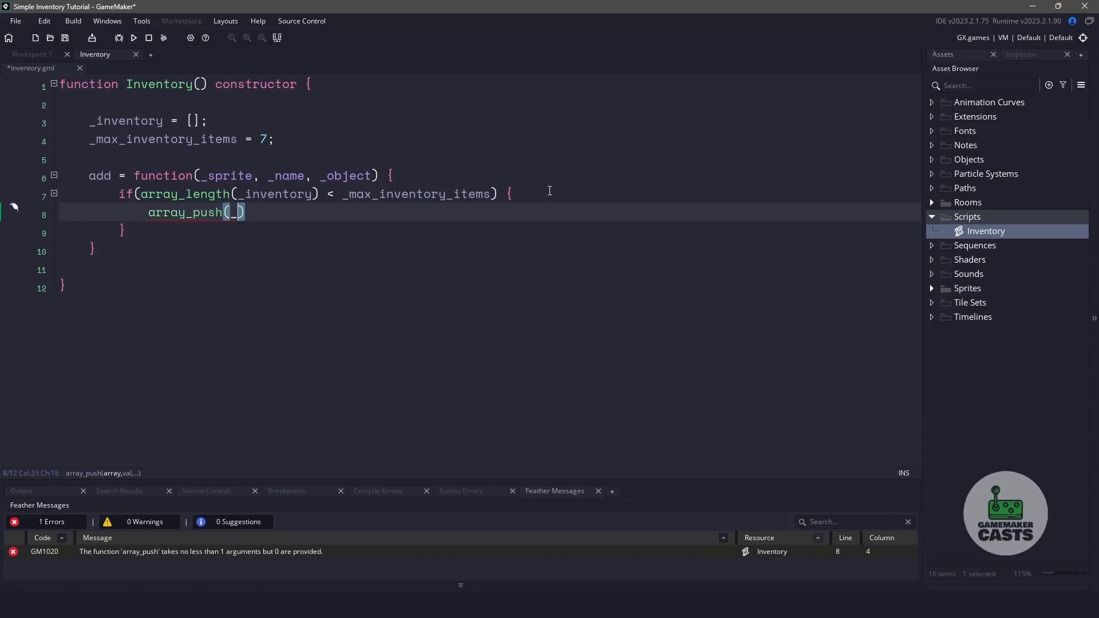
text(_in)
Step: Call array_push(_inventory, { }) with a sprite: _sprite field inside the struct
key(Return)
text(, )
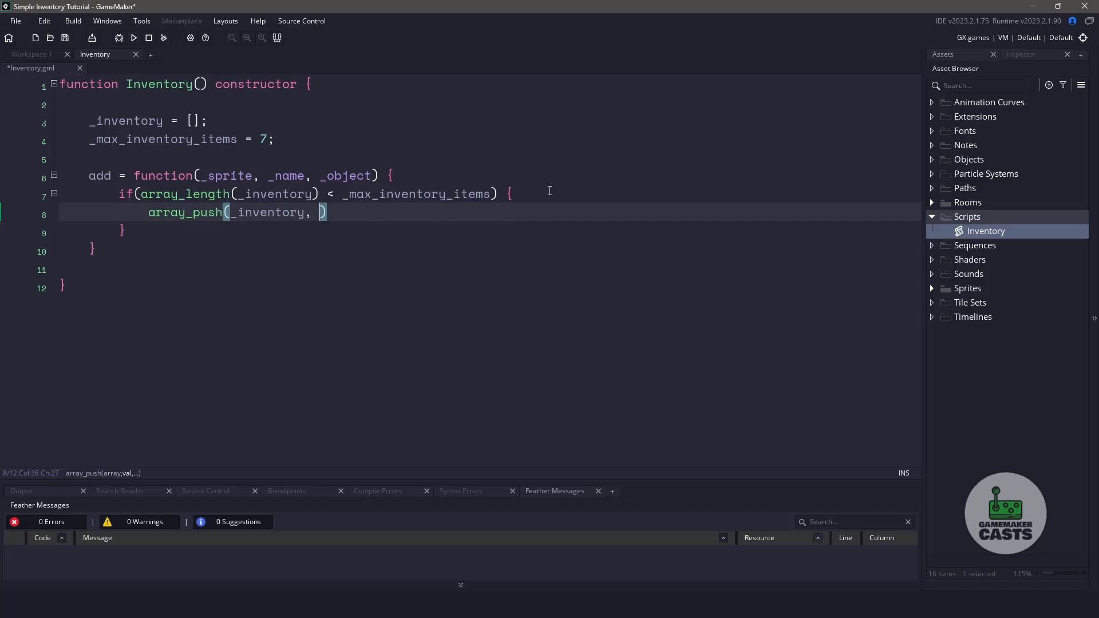
text({)
key(Return)
text(})
key(Right)
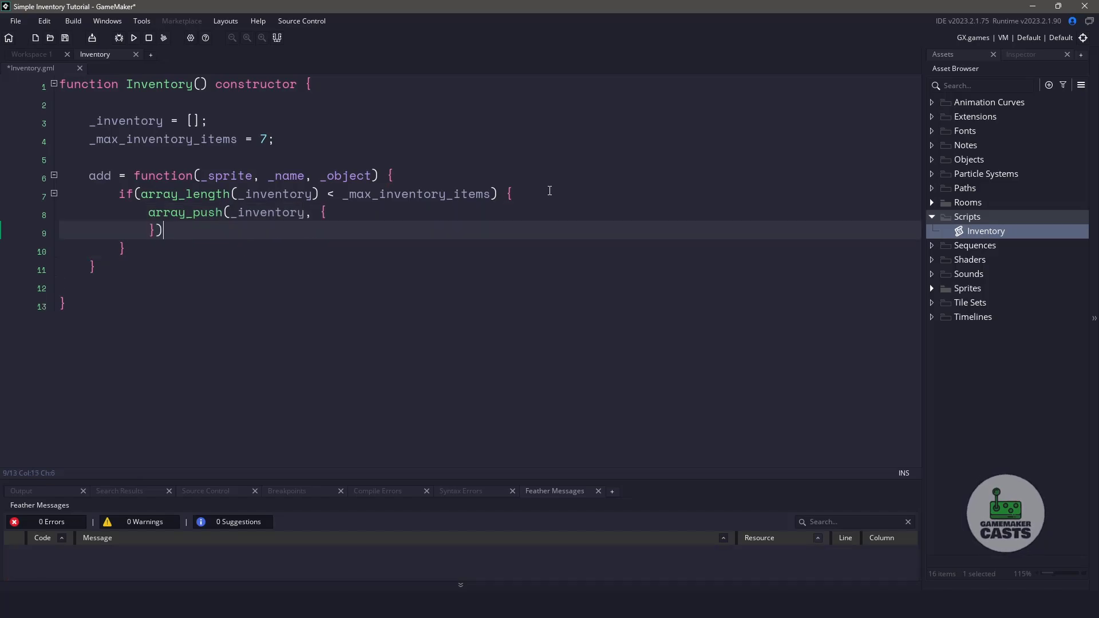
key(Up)
key(End)
key(Return)
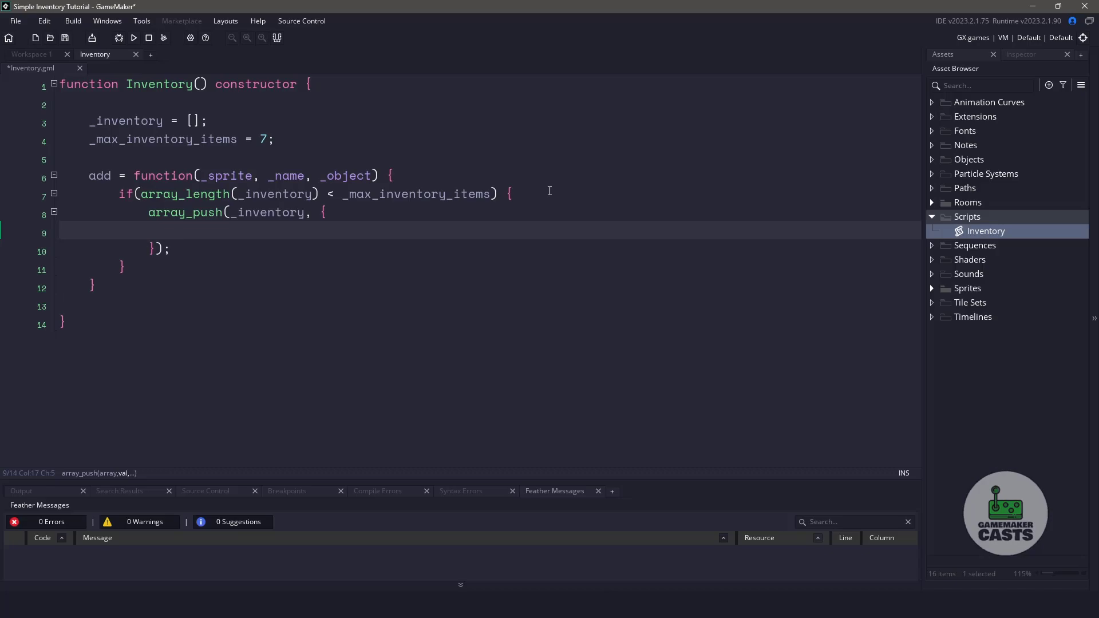
text(sprte:)
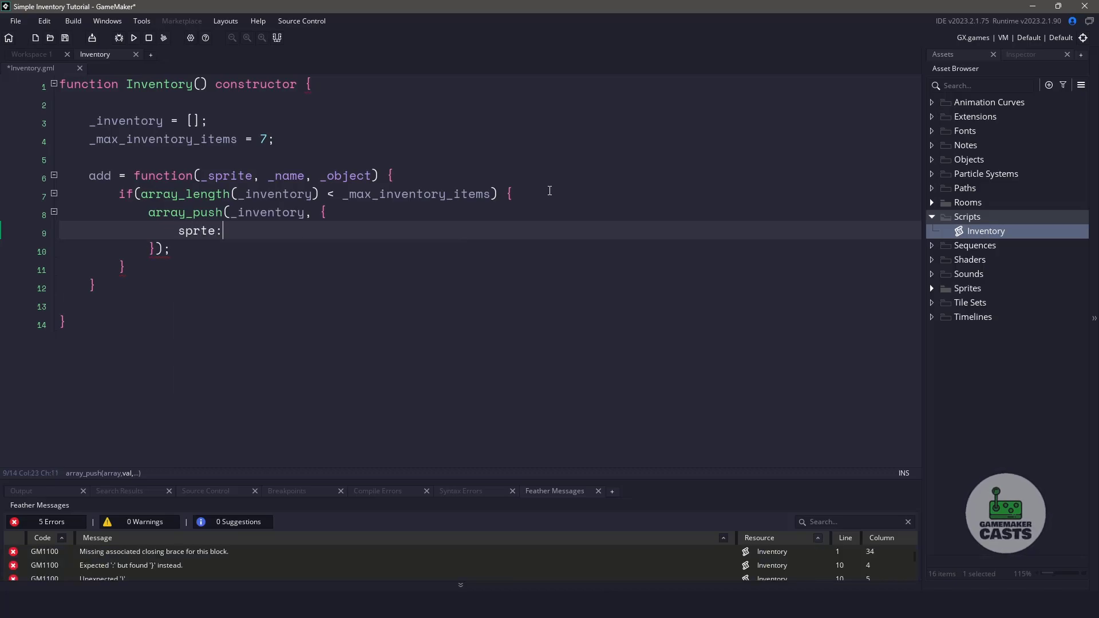
key(BackSpace)
key(BackSpace)
key(BackSpace)
text(ite: _)
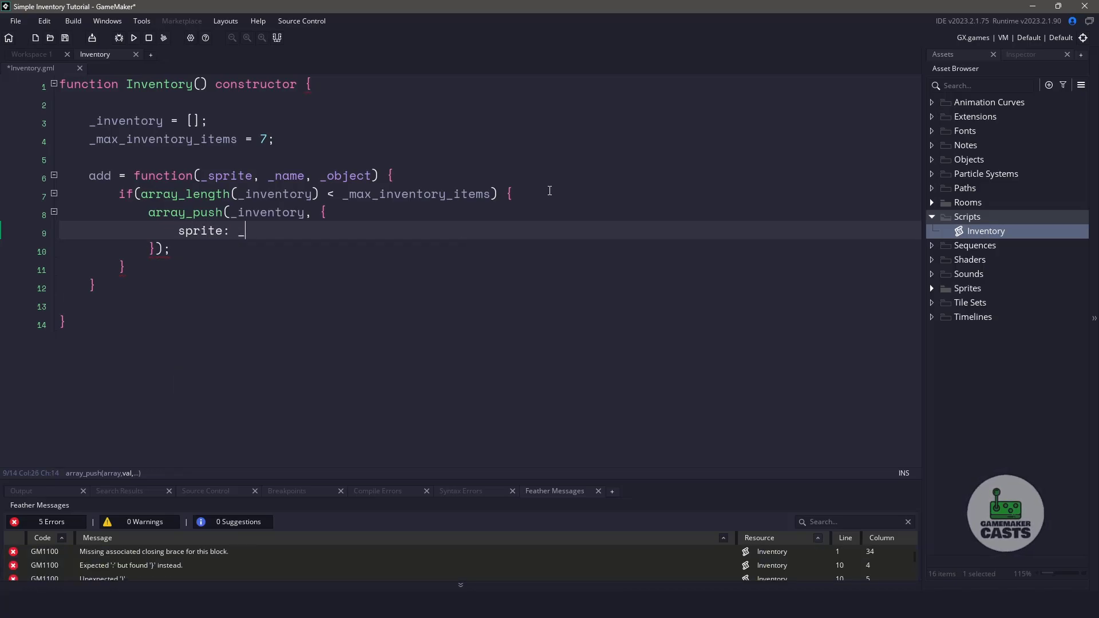
key(Down)
key(Down)
key(Return)
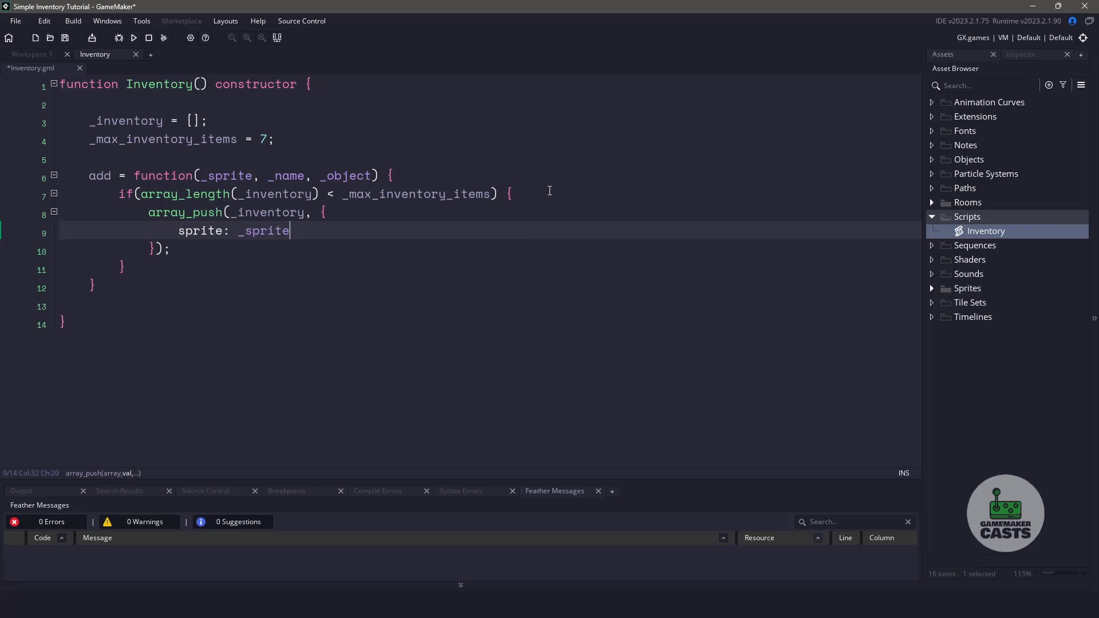
text(,)
Step: Duplicate the sprite line twice and edit the copies to name: _name and object: _object
key(shift+Home)
key(ctrl+c)
key(End)
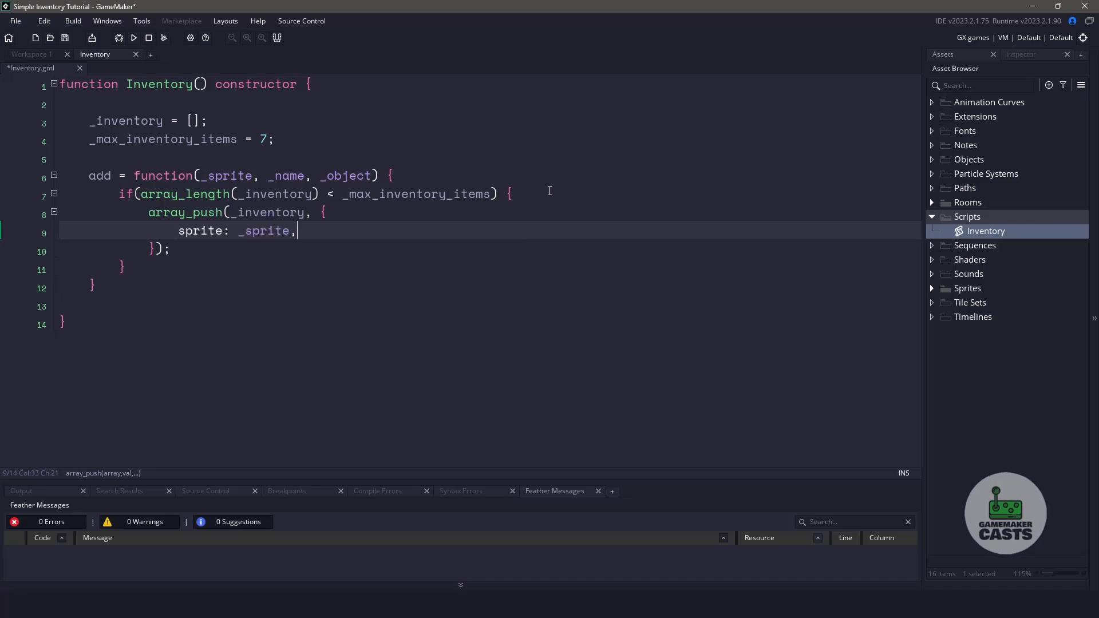
key(Return)
key(ctrl+v)
key(Return)
key(ctrl+v)
key(Up)
key(Home)
key(ctrl+shift+Right)
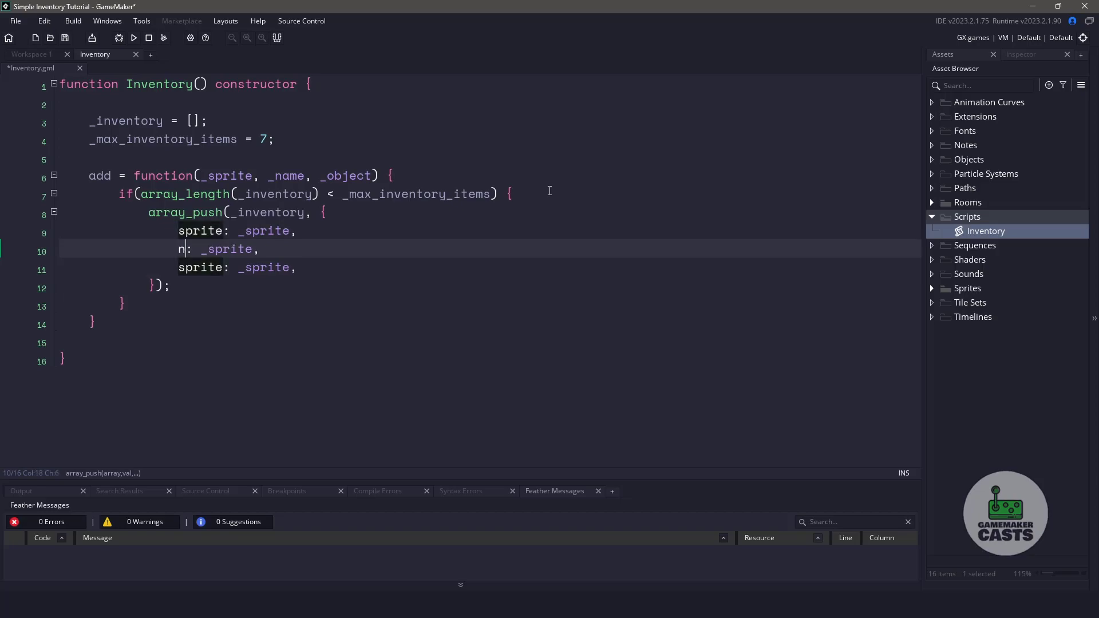
text(name)
key(Escape)
key(Down)
key(Home)
key(ctrl+shift+Right)
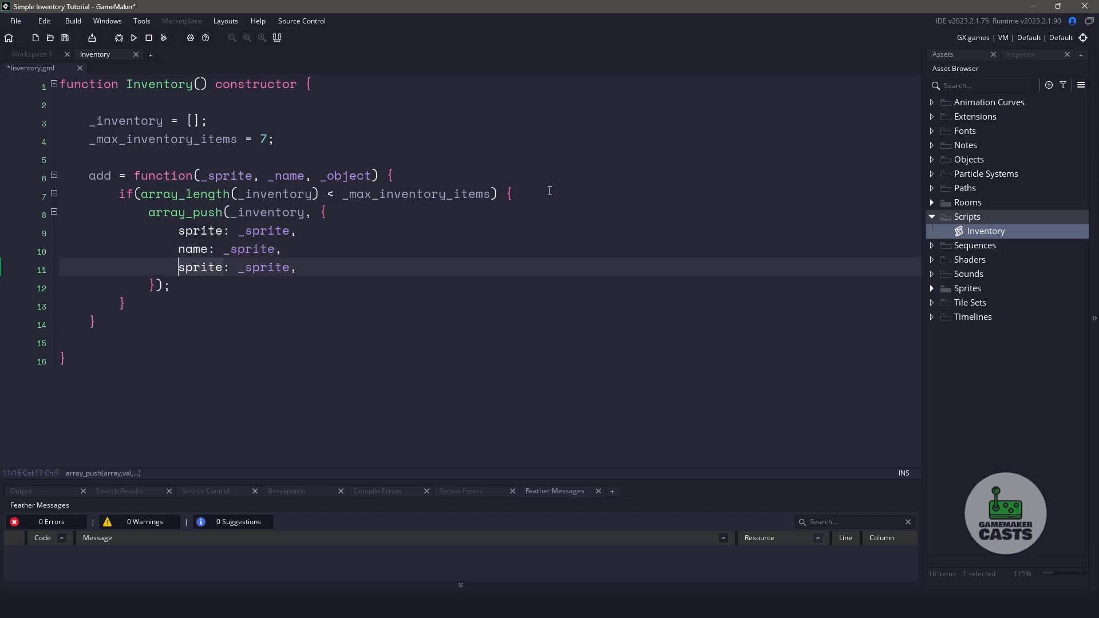
text(object)
key(ctrl+Right)
key(ctrl+Right)
key(ctrl+shift+Right)
text(_object)
key(Up)
key(ctrl+shift+Left)
text(_name)
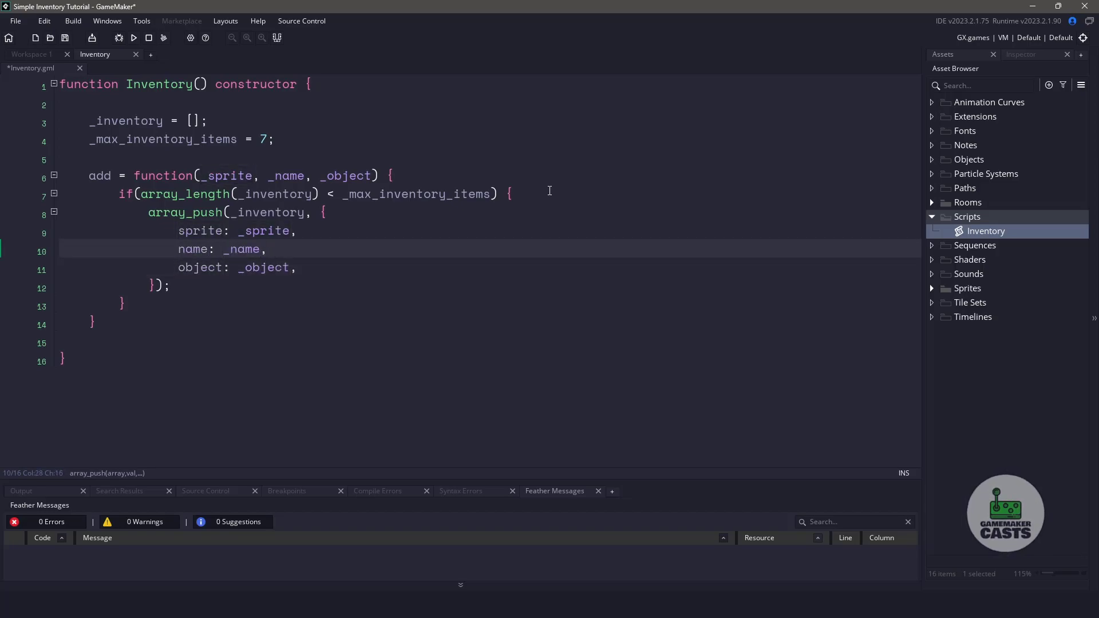
Step: Add a hover: false field after the object field
key(Down)
key(End)
key(Return)
text(hover: false,)
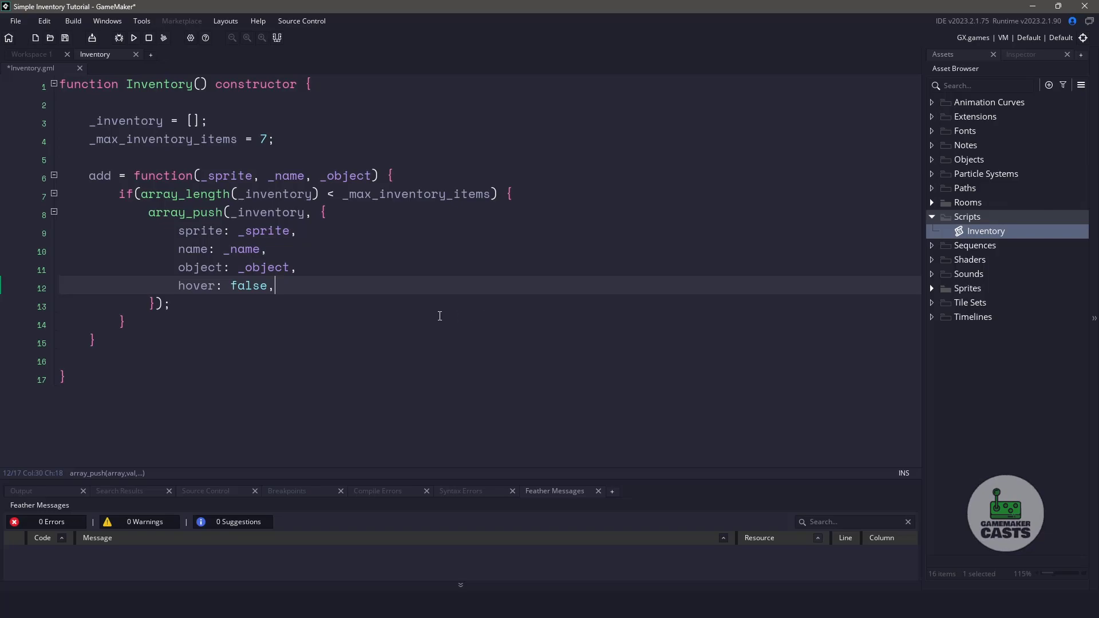
Step: Add an optional _description = "" parameter to add and duplicate the hover field line
click(469, 176)
text(, _descrip)
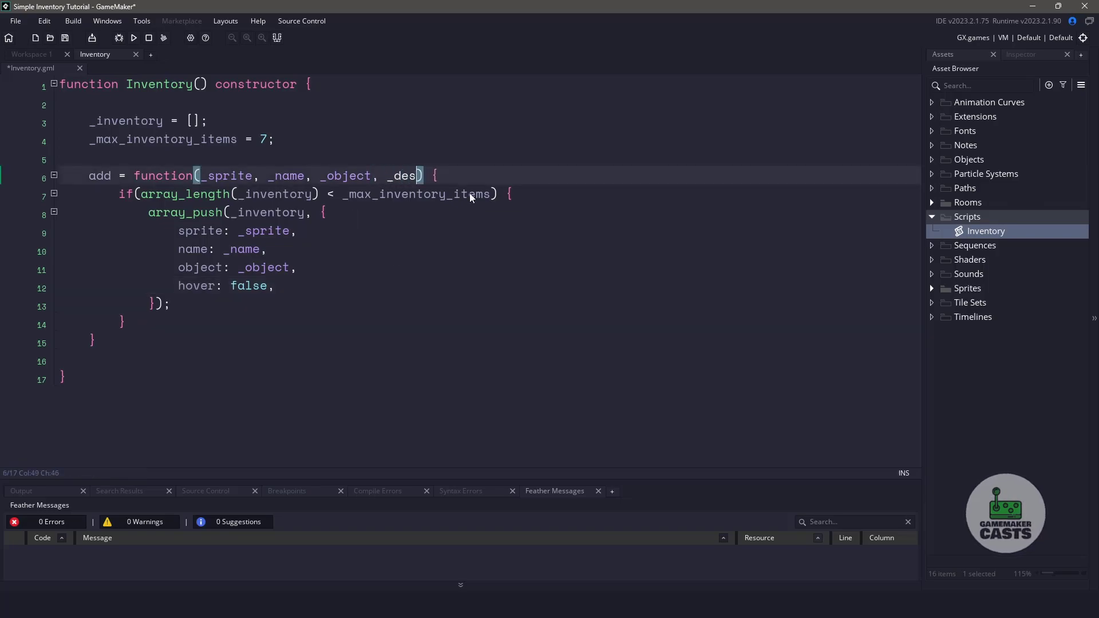
text(tion = "")
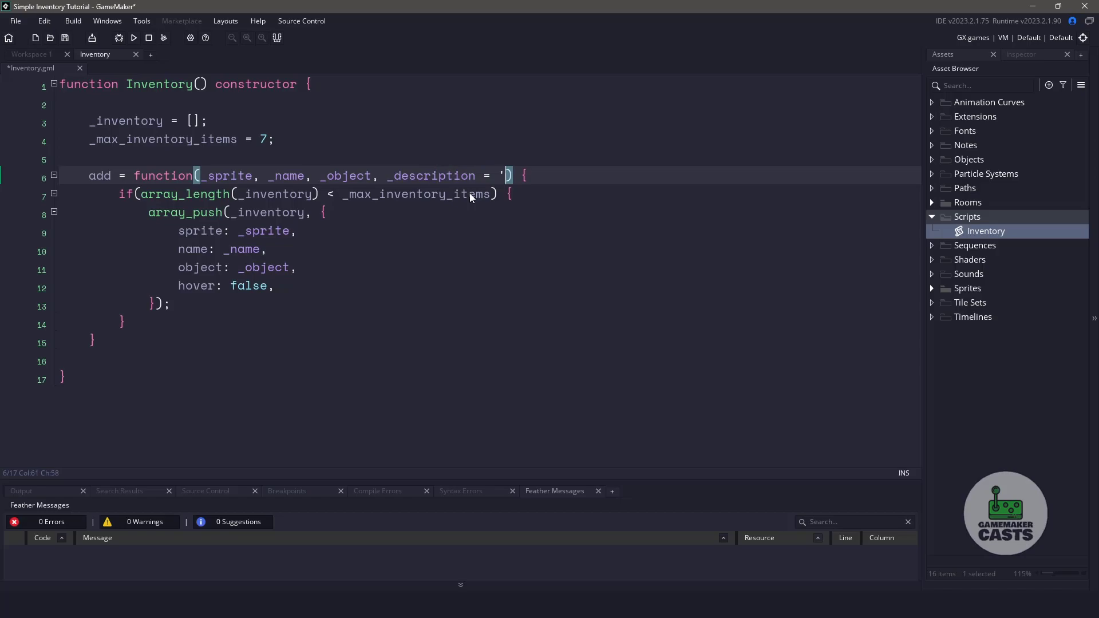
key(Down)
key(Down)
key(Down)
key(Down)
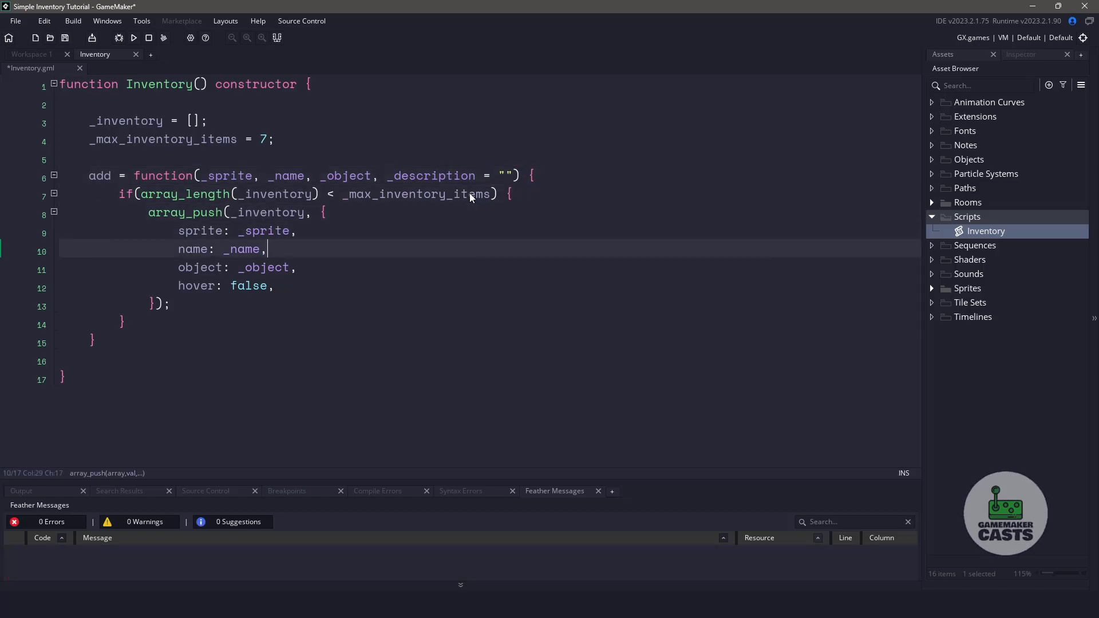
key(Down)
key(Down)
key(Home)
key(ctrl+d)
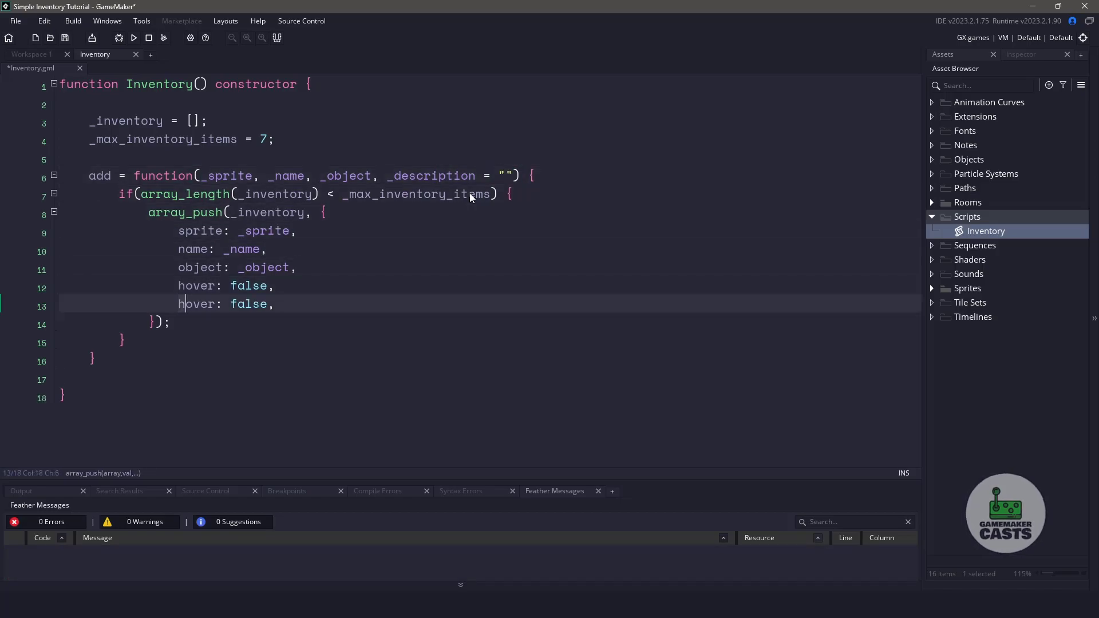
key(ctrl+shift+Right)
text(descriptio)
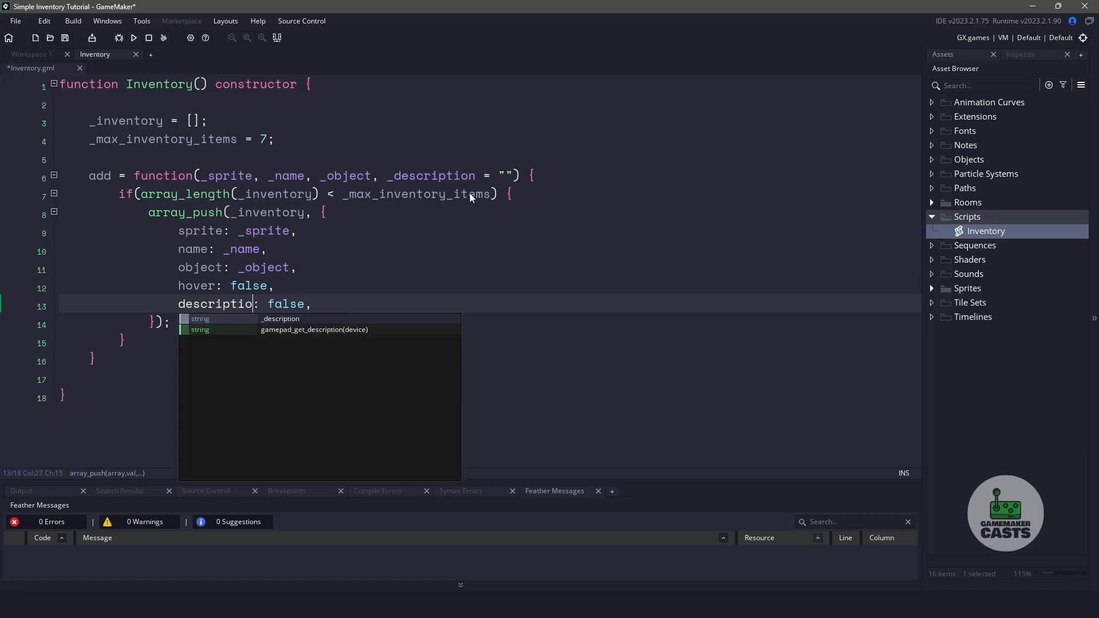
text(n)
Step: Change the copied field to description: _description, keeping the empty-string default
key(Escape)
double_click(295, 303)
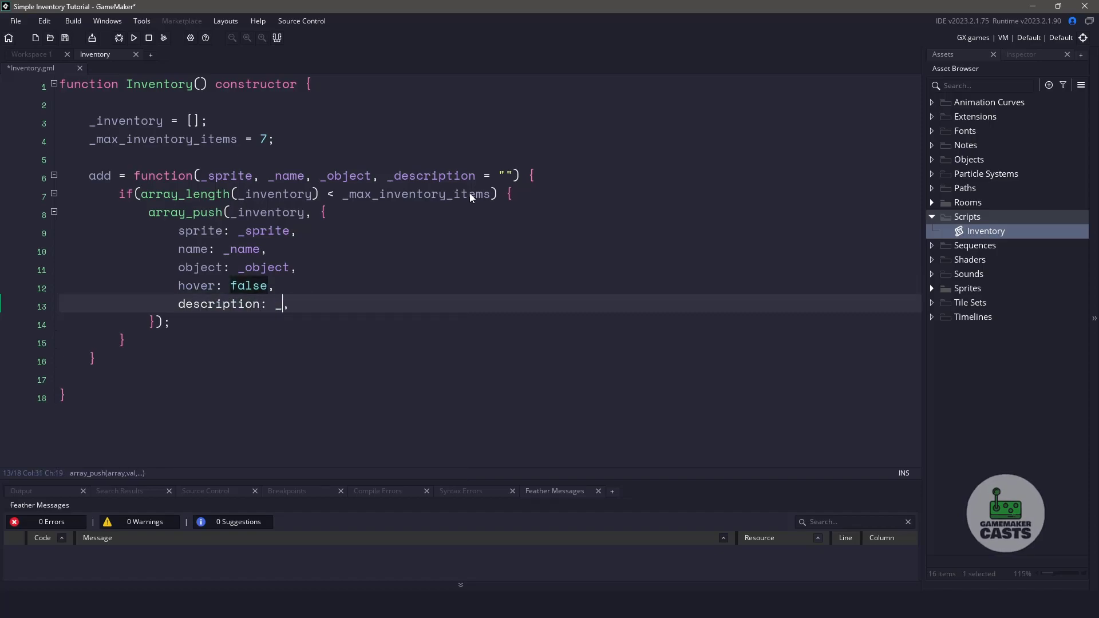
text(_d)
key(Return)
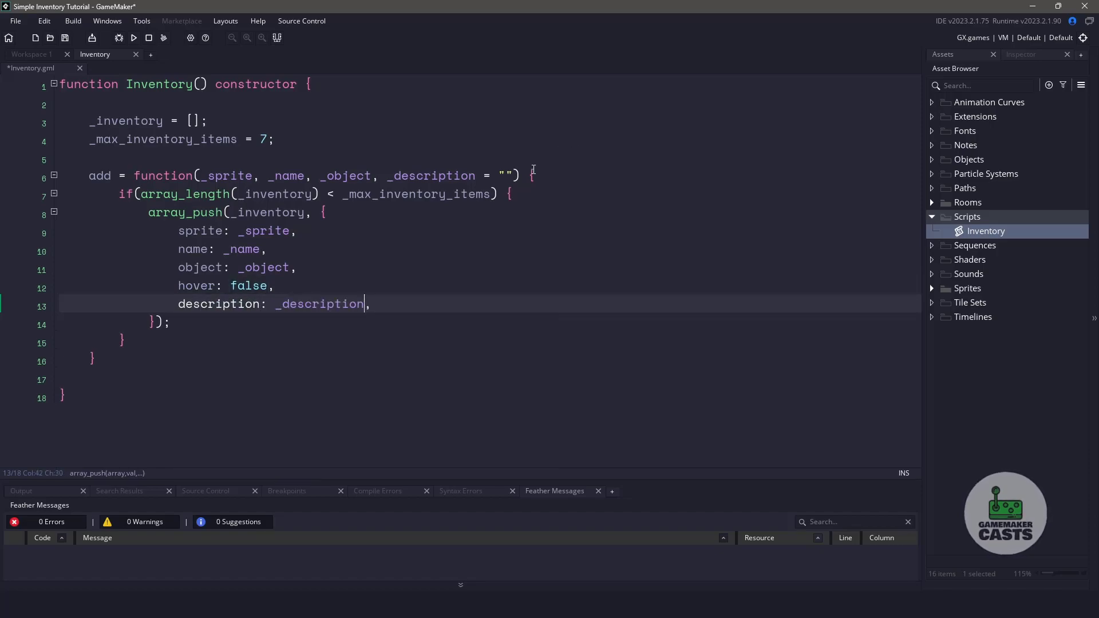
double_click(506, 176)
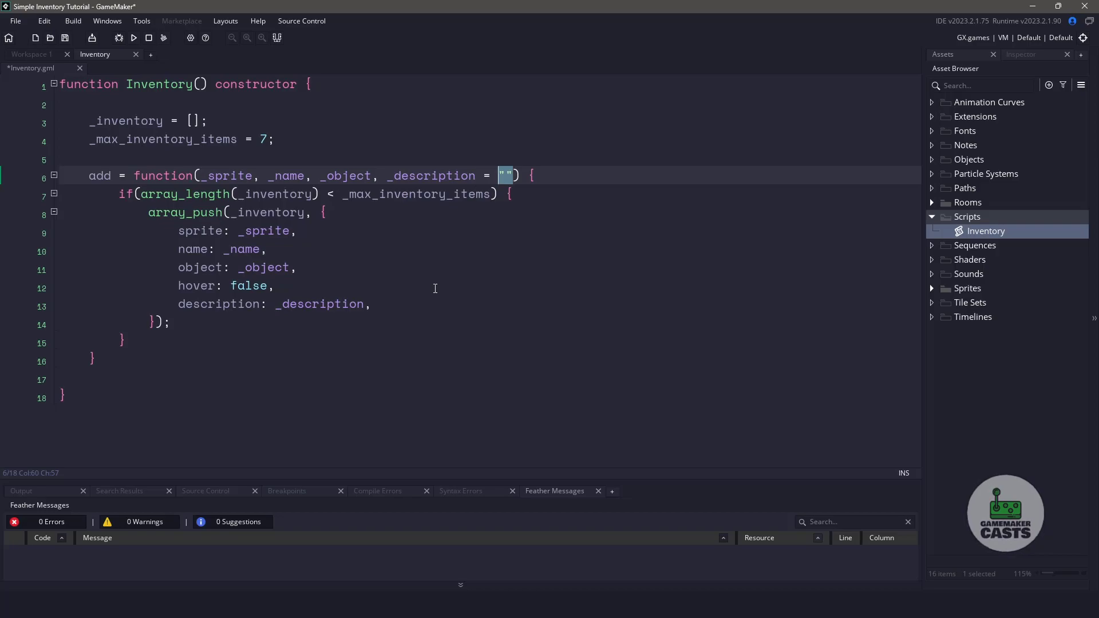
click(440, 322)
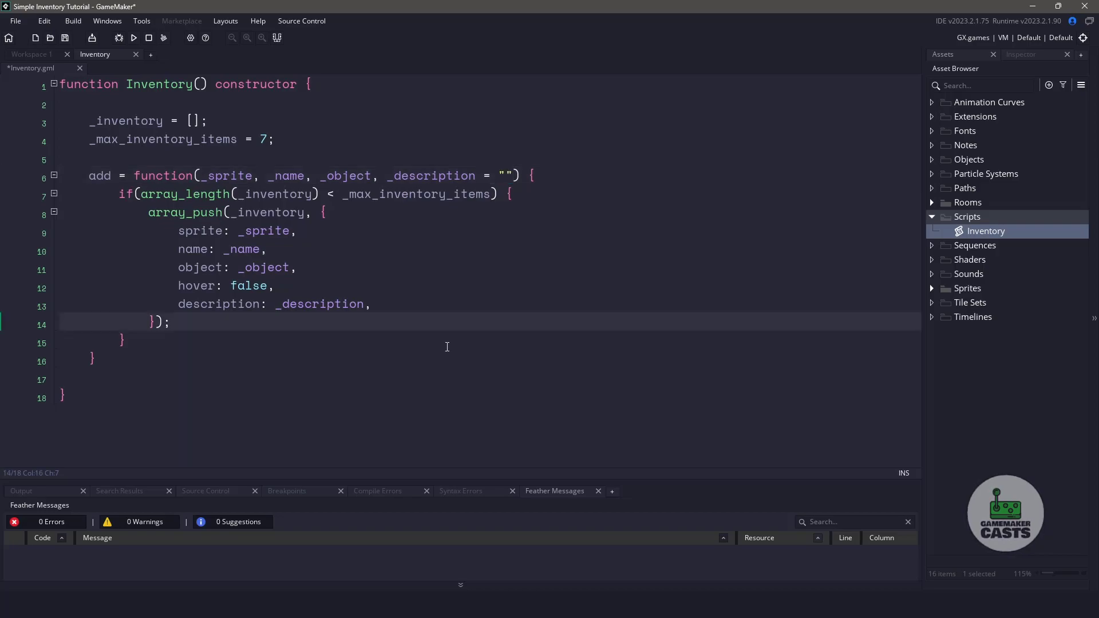
click(164, 357)
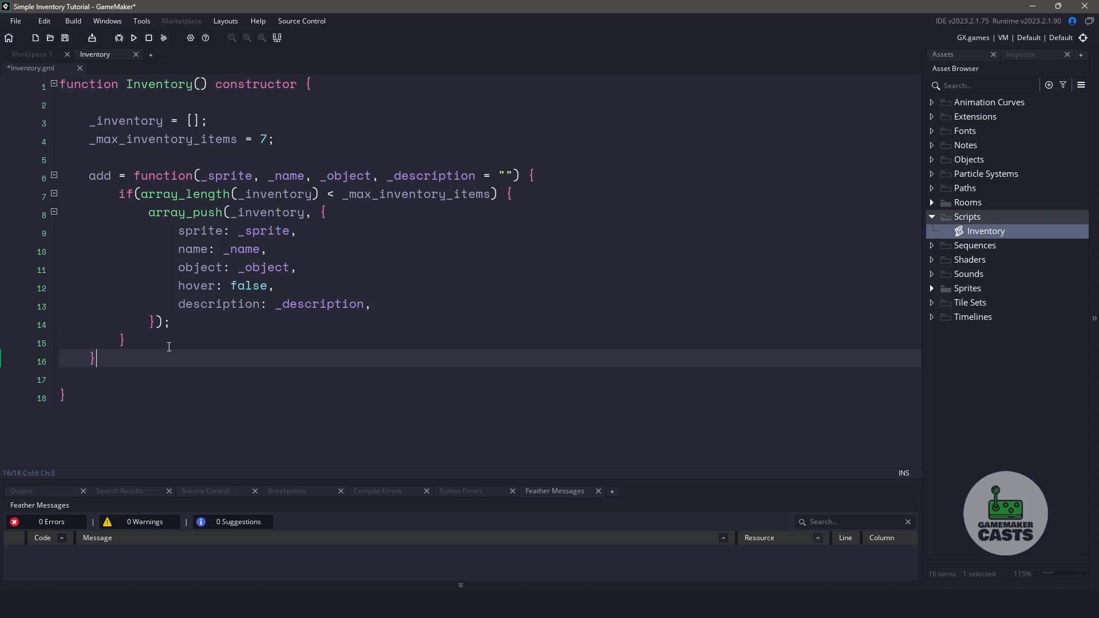
Step: Add getAll returning _inventory and remove(index) calling array_delete(_inventory, index, 1)
key(Return)
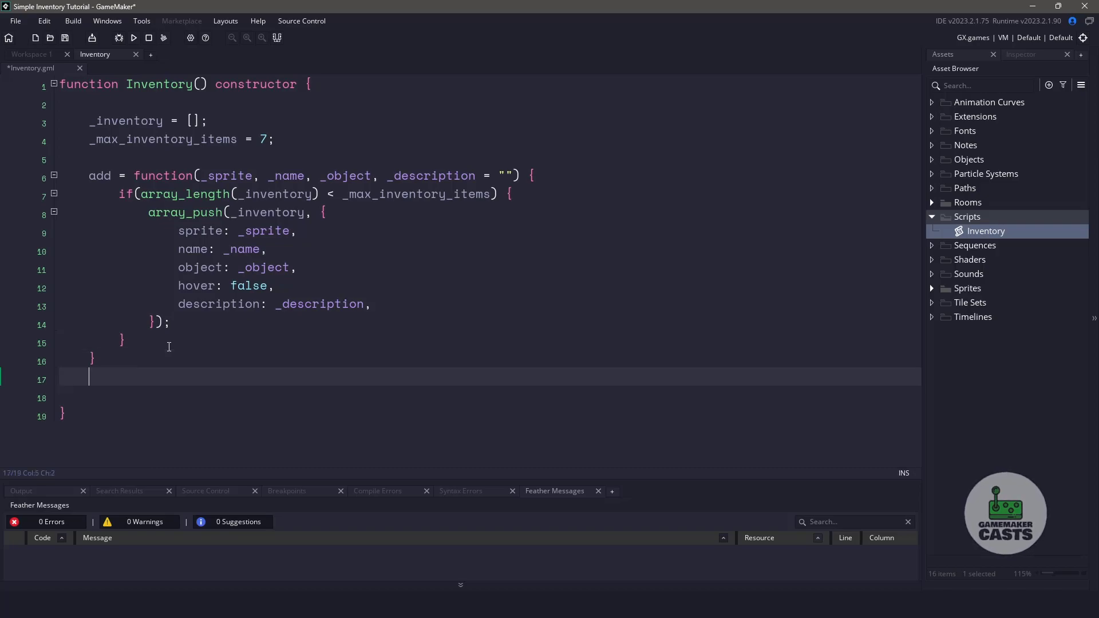
key(Return)
text(getAll = function() { 		return _inventory; 	})
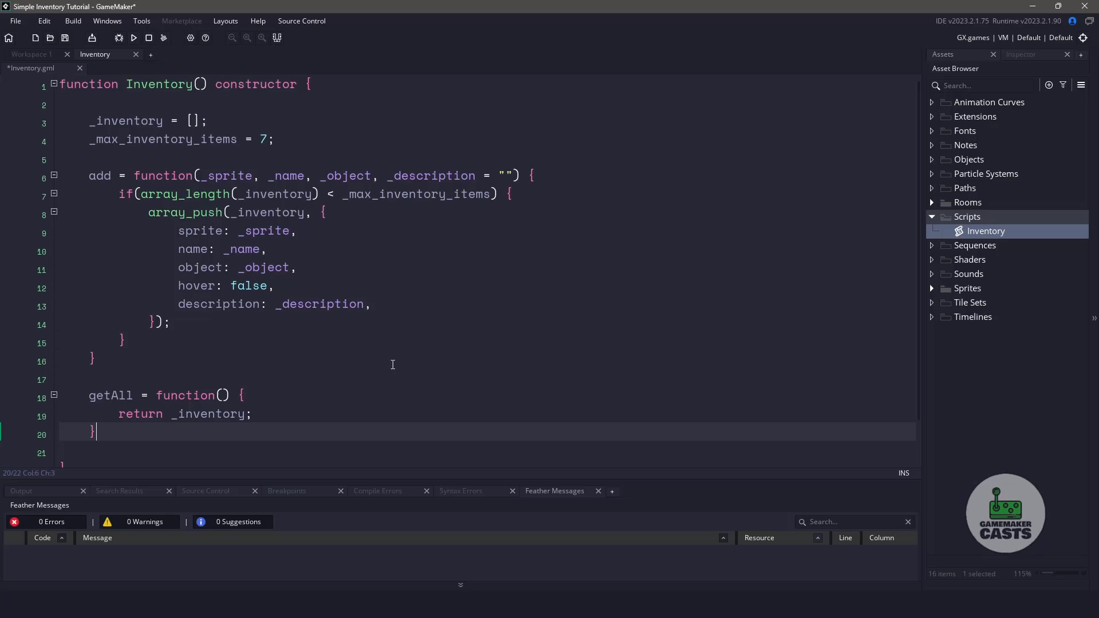
key(Return)
text(remove = function(index) { 		array_delete(_inventory, index, 1); 	})
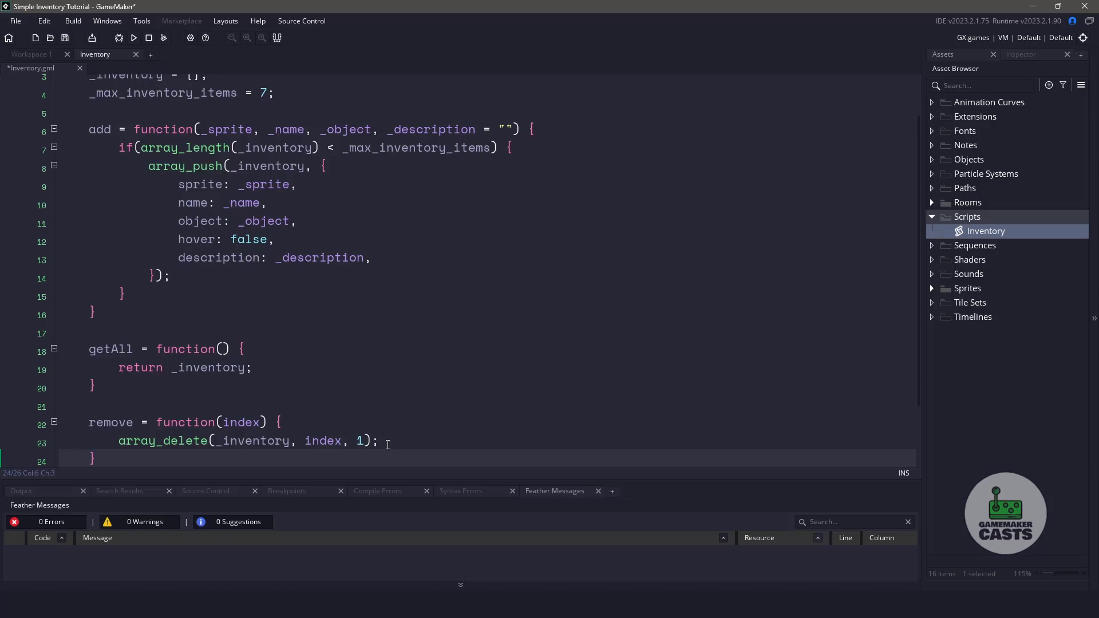
Step: Add select(index) calling deselect() then setting hover true, and deselect looping to set every hover false
key(Return)
key(Return)
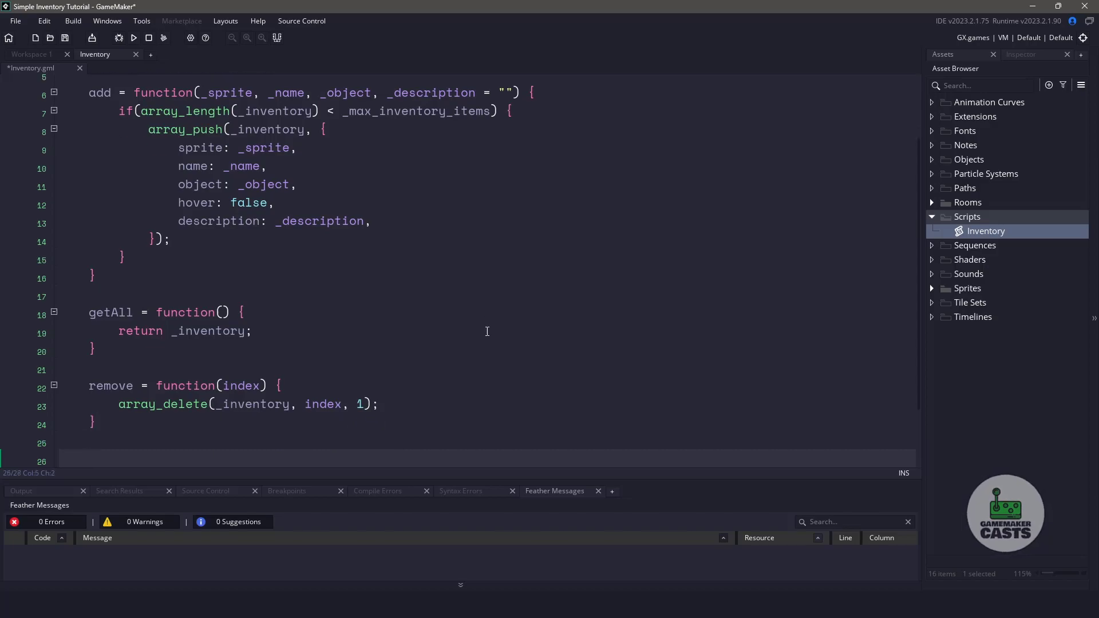
text(select = function(index) {         deselect();          _inventory[index].hover = true;     }      deselect = function() {         for (var i = 0; i < array_length(_inventory); i++) {             _inventory[i].hover = false;         }     })
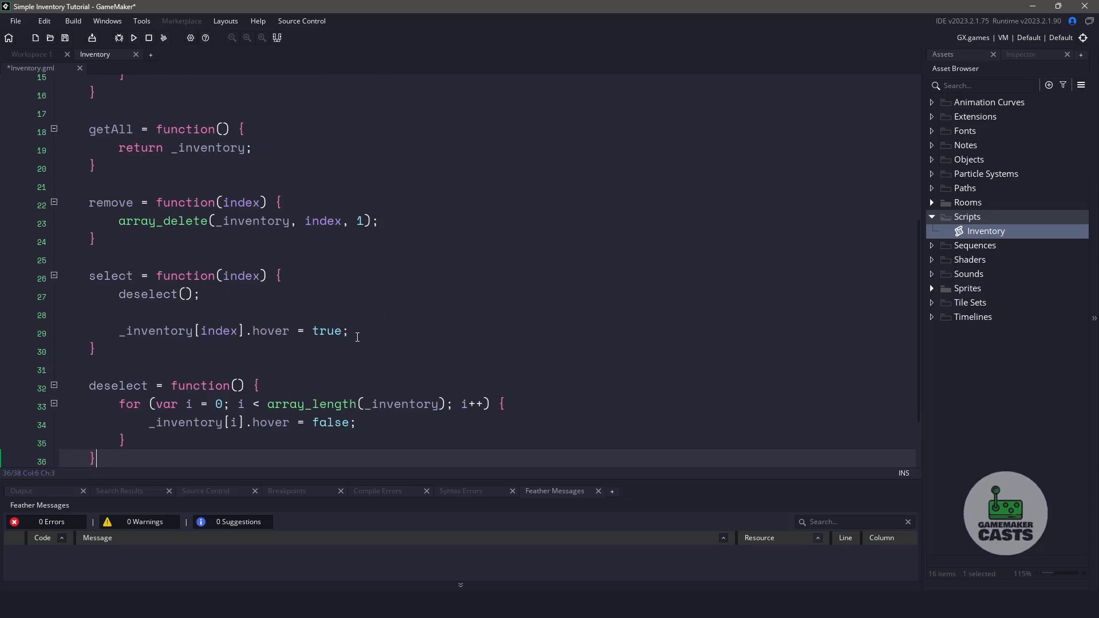
drag(357, 336, 119, 332)
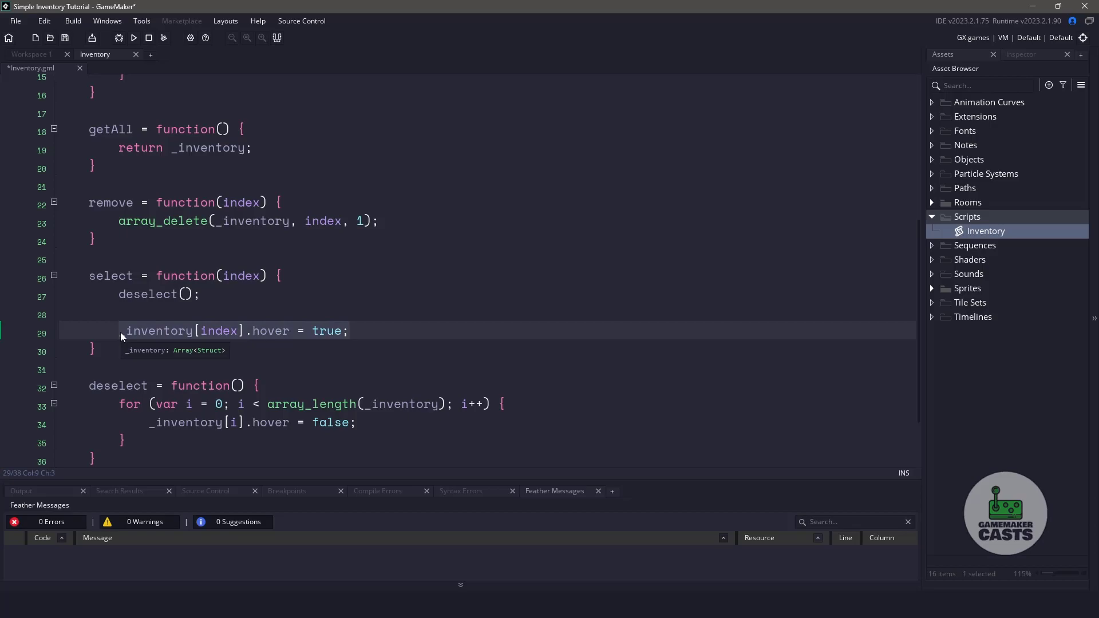
click(202, 294)
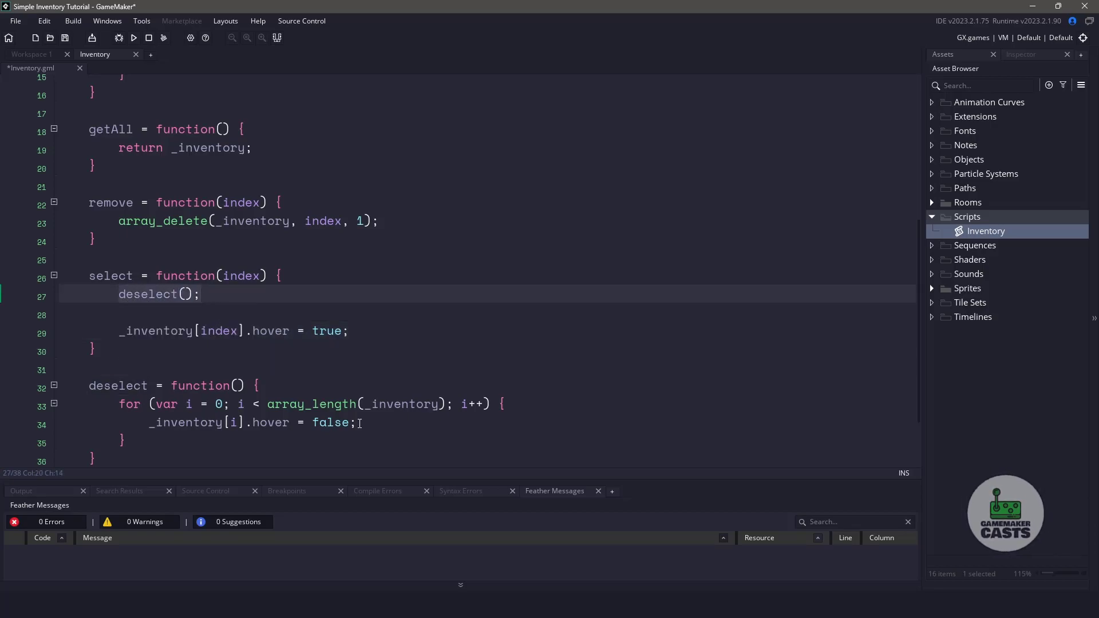
drag(362, 422, 150, 421)
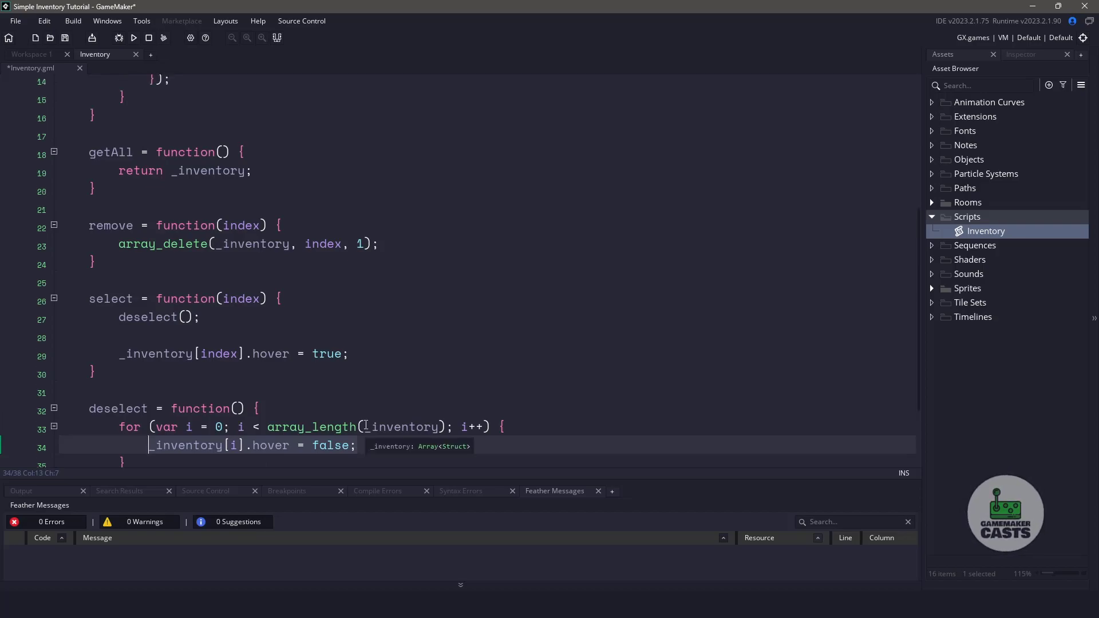
scroll(366, 424, up, 3)
scroll(366, 423, up, 3)
scroll(365, 423, up, 3)
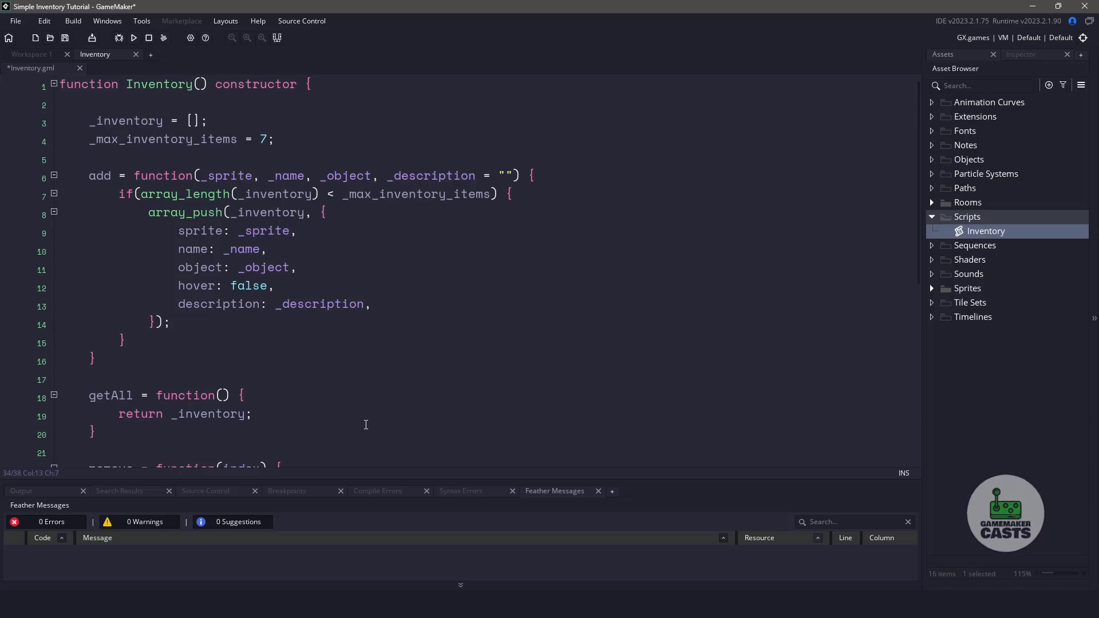
Step: Create the oInventory object and a second new object, then return to oInventory
right_click(969, 159)
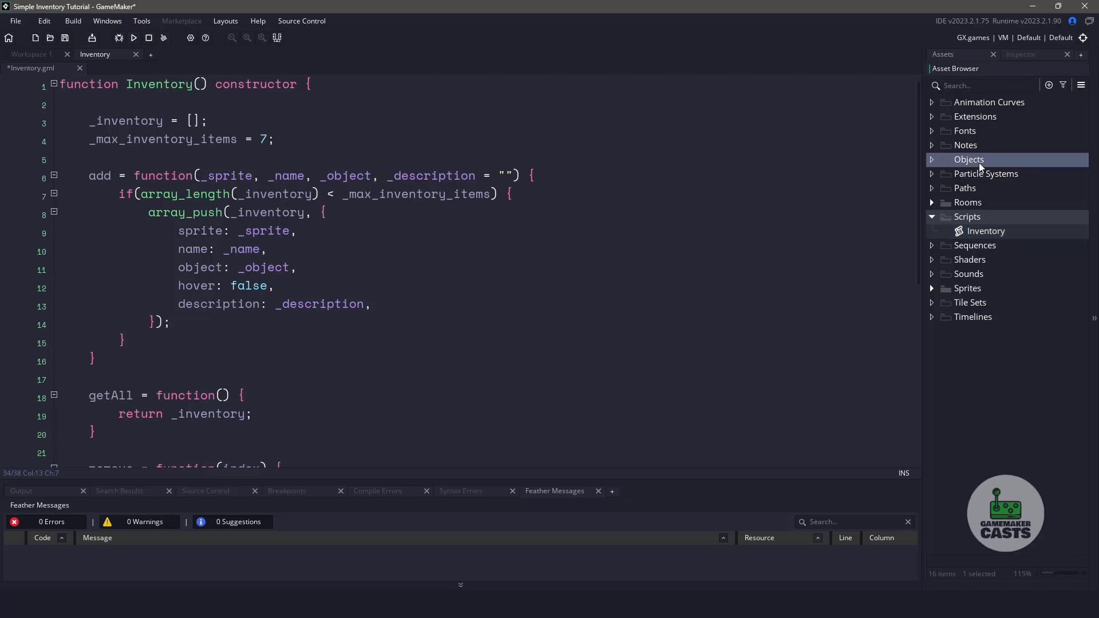
text(oInventory)
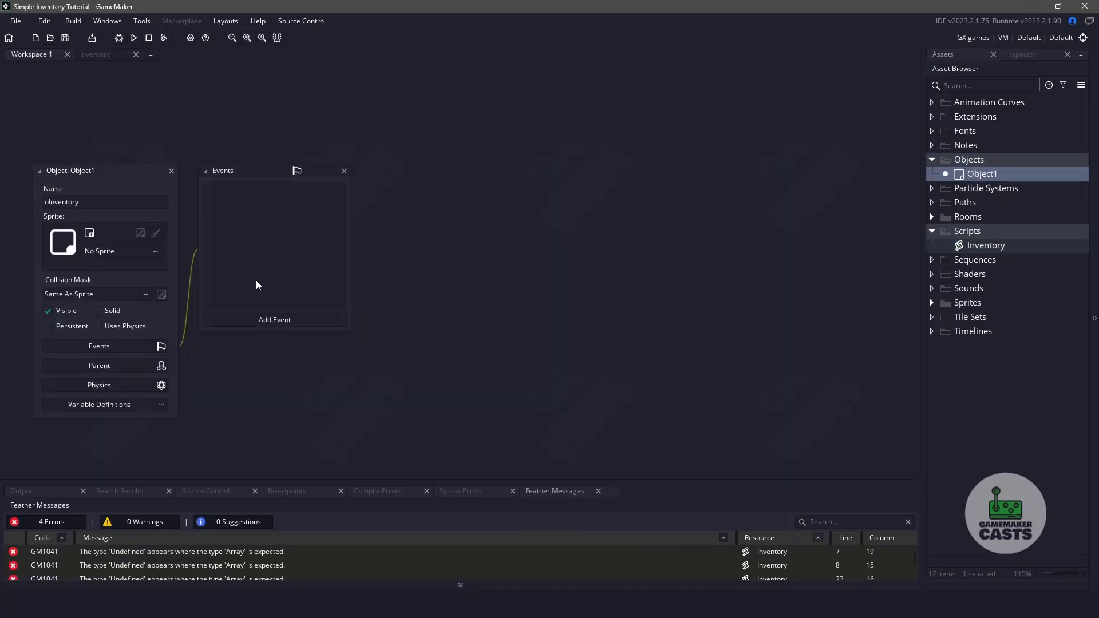
key(Return)
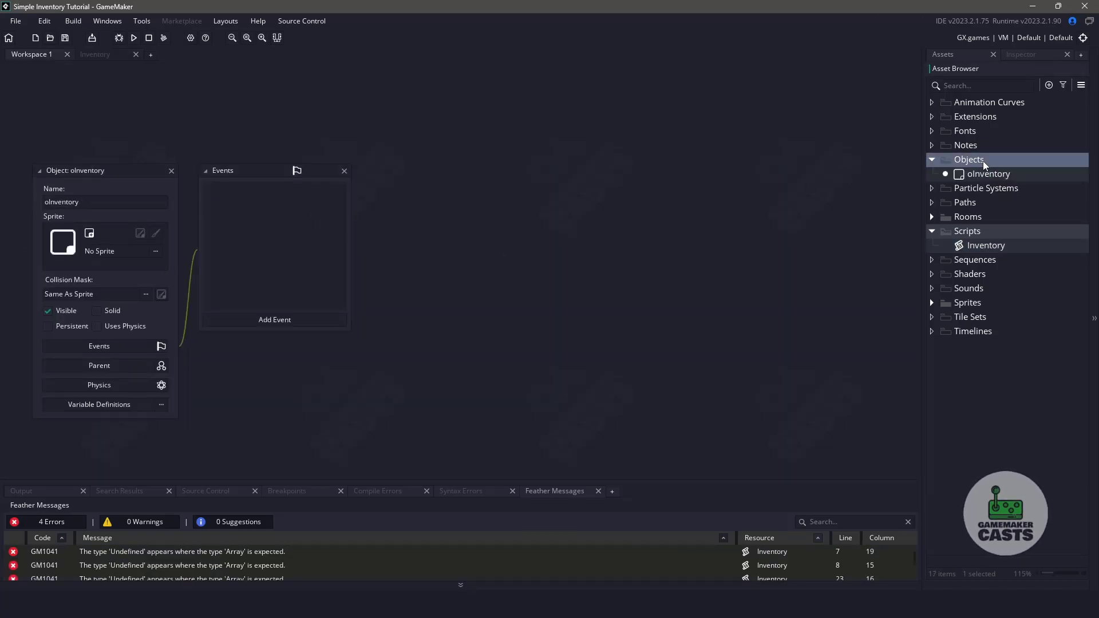
key(alt+o)
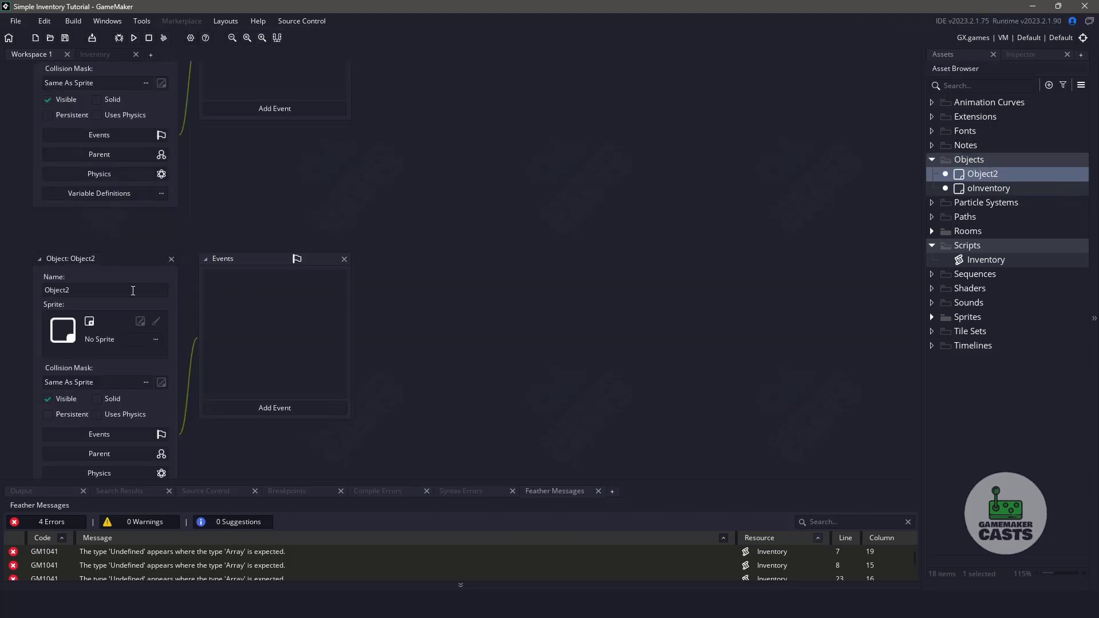
click(133, 291)
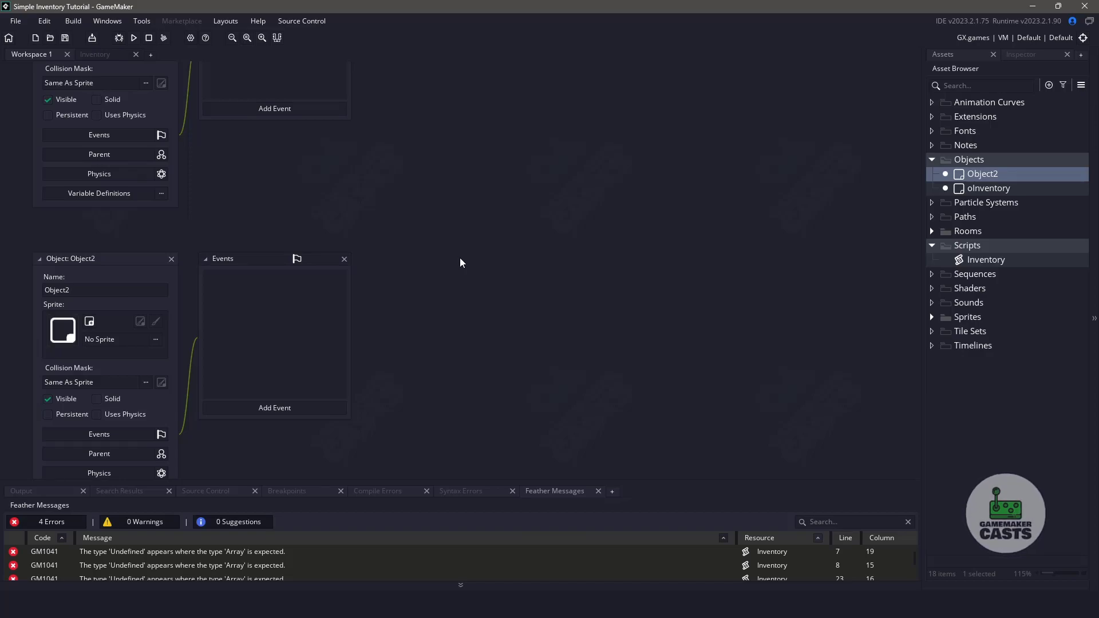
click(987, 187)
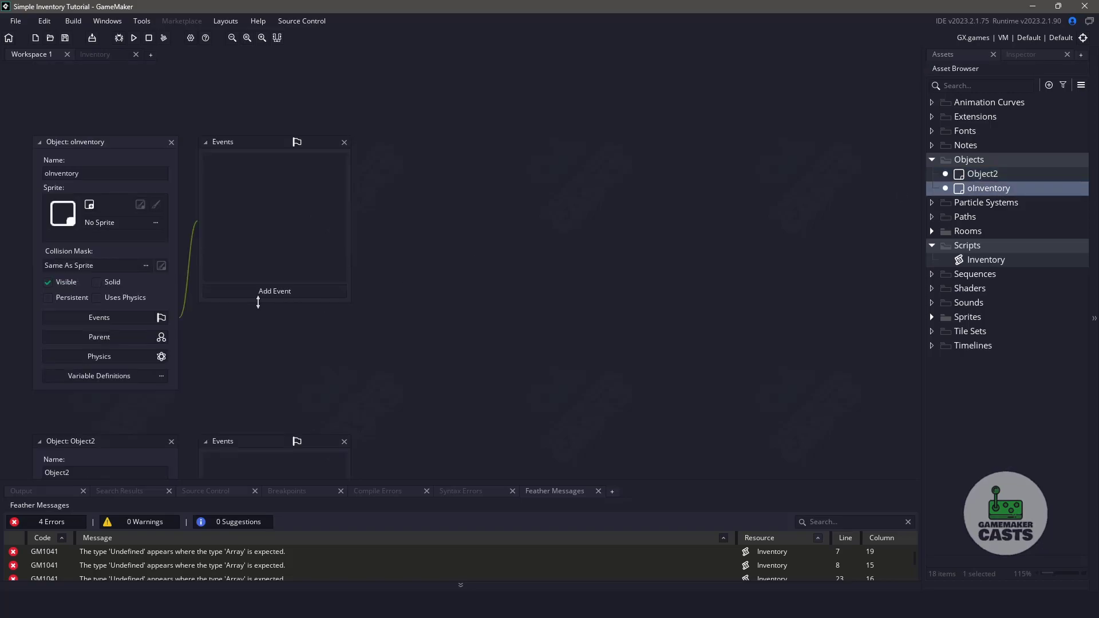
Step: Add Create, Draw GUI and Step events to oInventory and maximize the event code editor
click(284, 293)
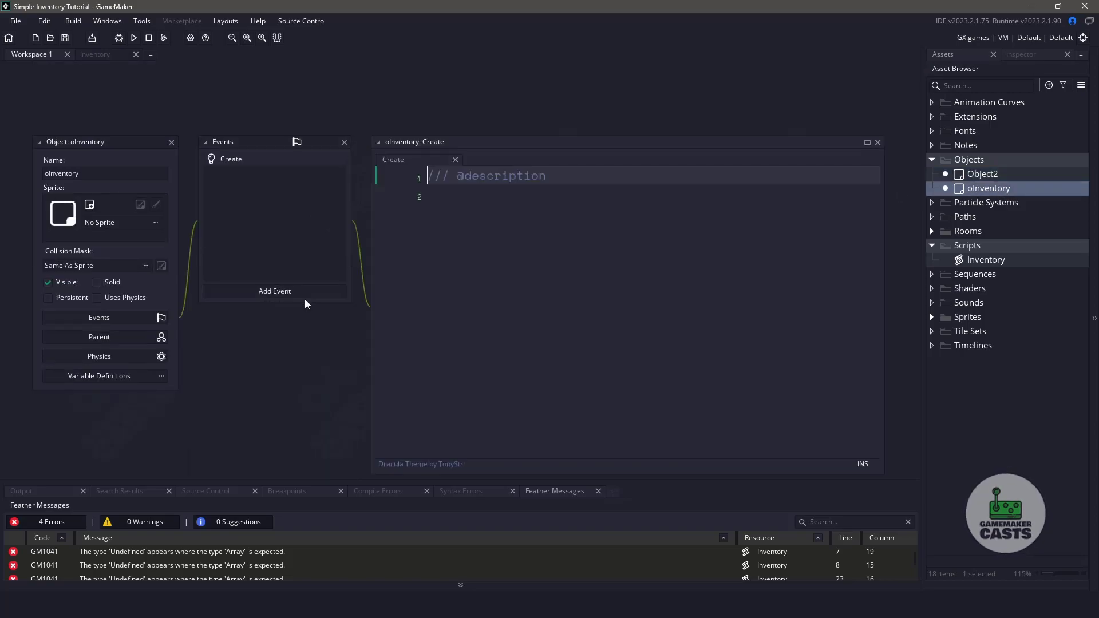
click(283, 292)
mouse_move(324, 370)
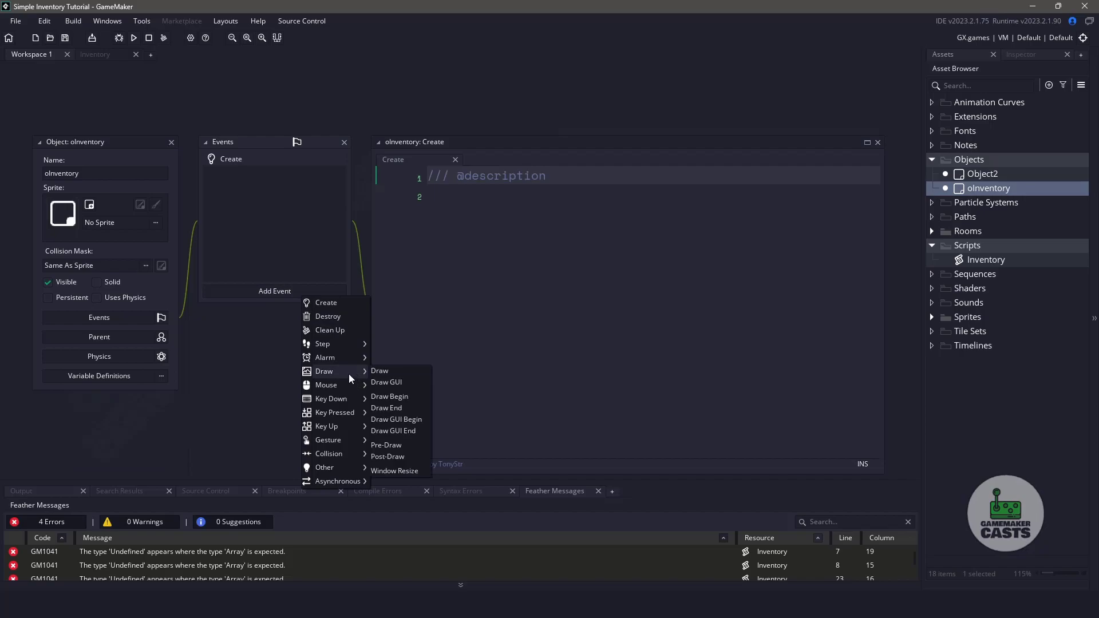
click(403, 382)
click(301, 292)
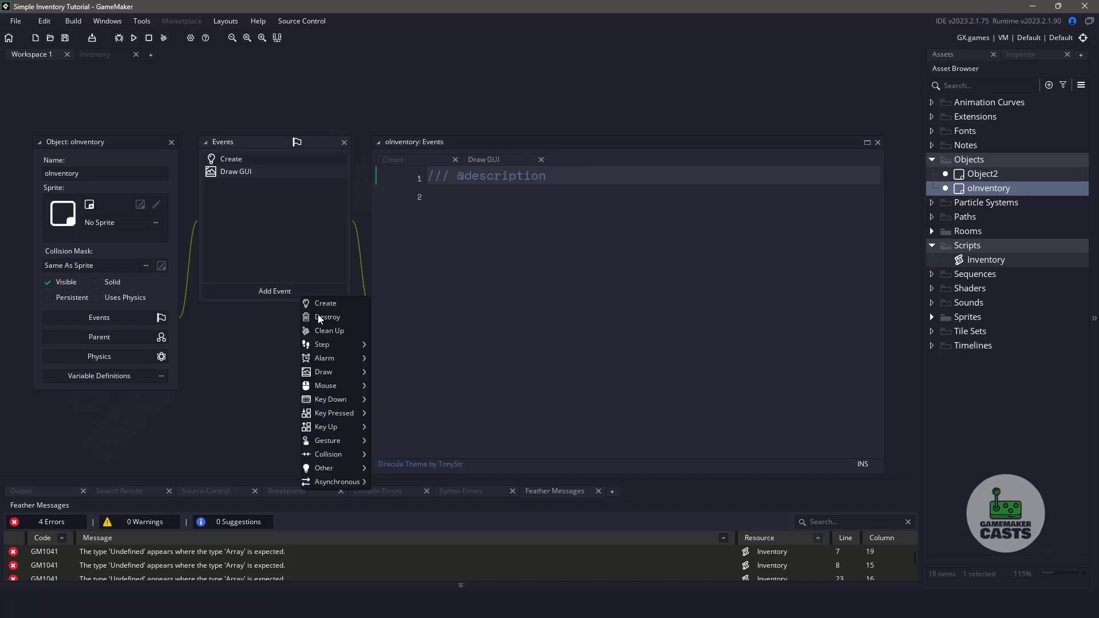
mouse_move(322, 344)
click(388, 348)
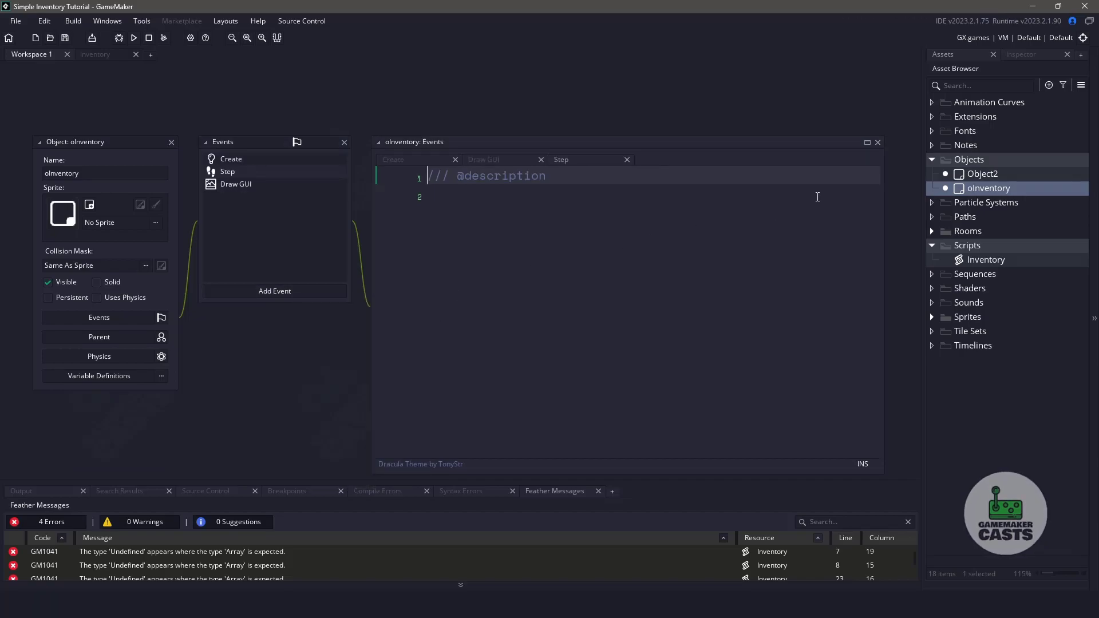
click(867, 142)
Step: In the Create event, set inventory = new Inventory();
click(49, 68)
click(95, 105)
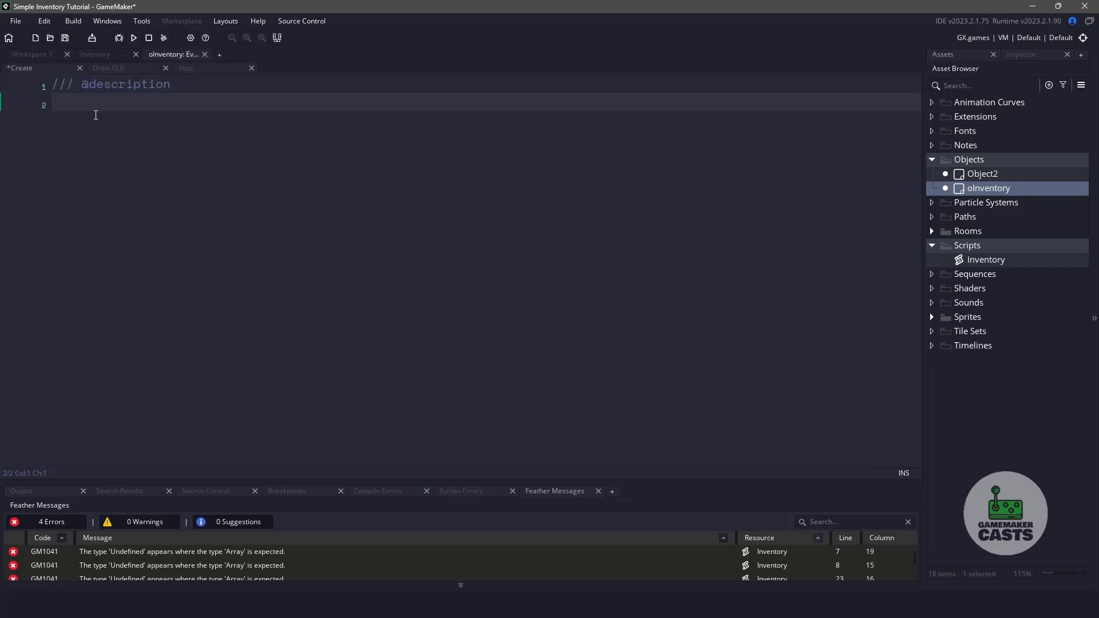
key(Return)
text(inventory = new Inventory();)
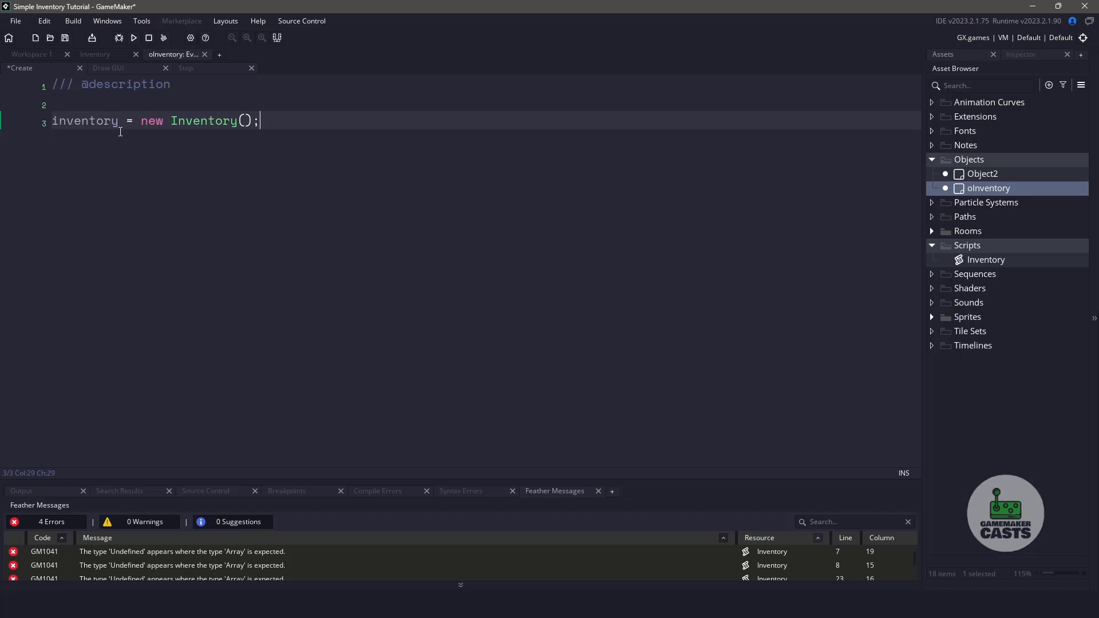
click(50, 123)
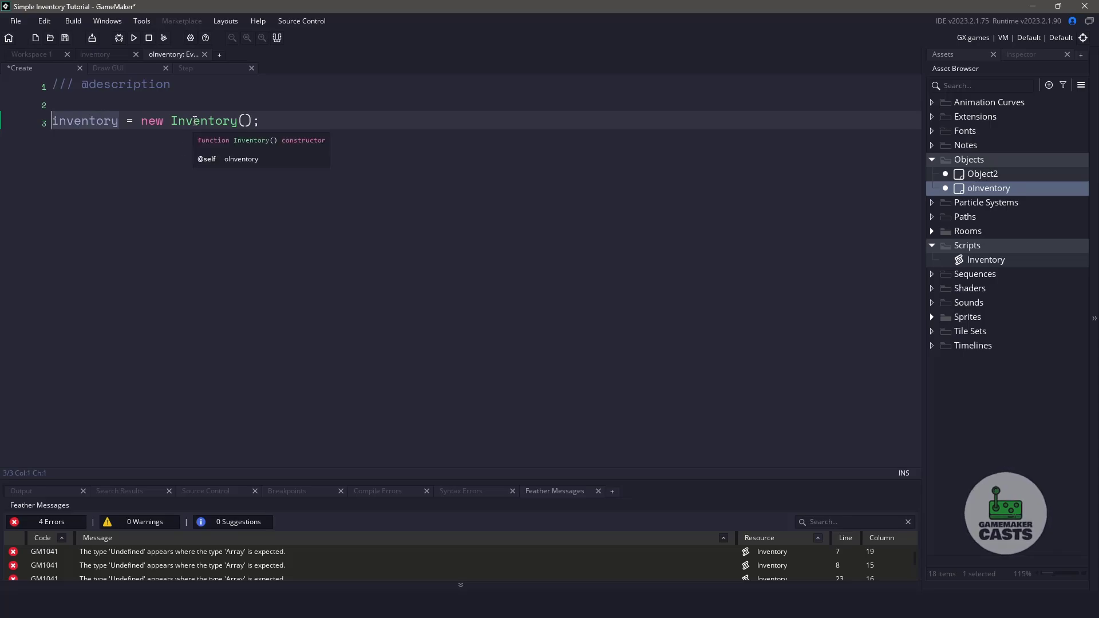
key(End)
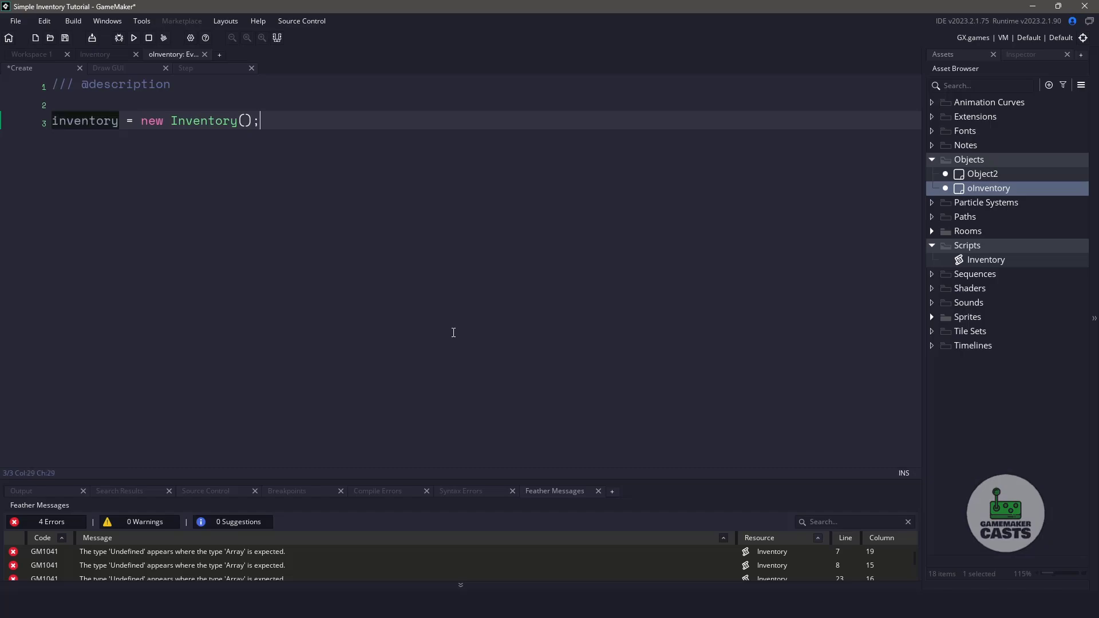
key(Return)
key(Return)
text(invent)
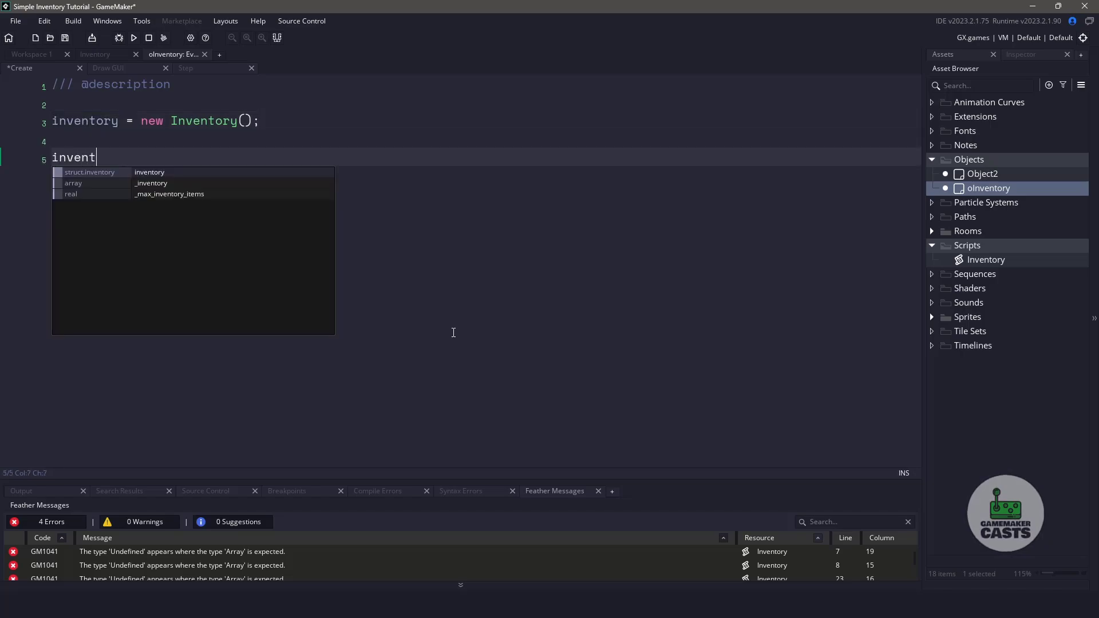
text(ory.)
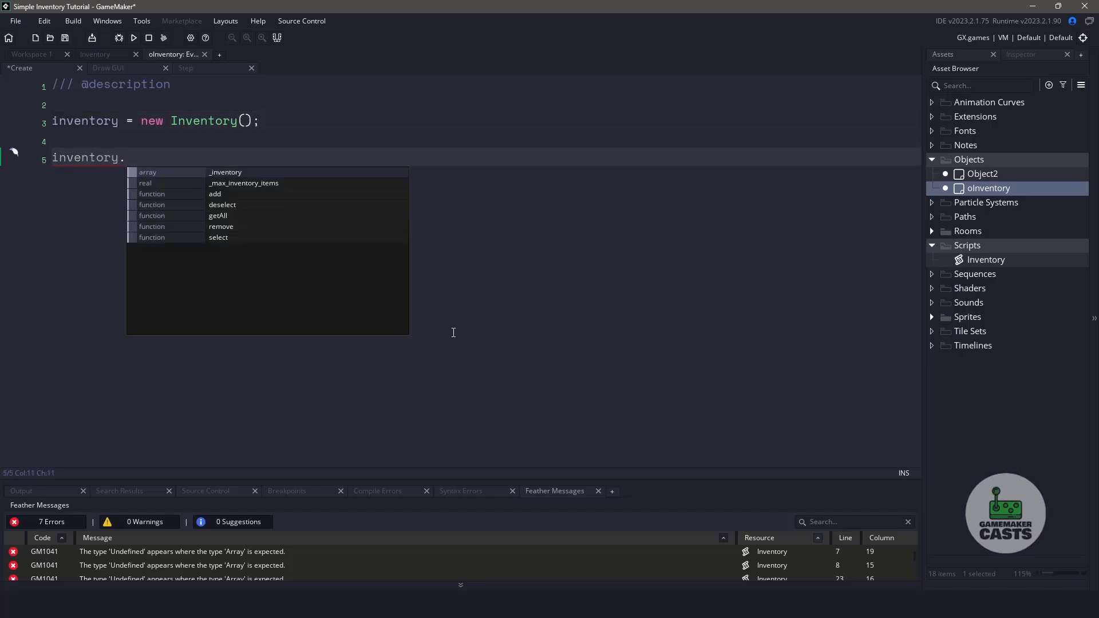
Step: Add inventory.add(spr_Item_Ring, "Ring", Object2); via autocomplete
key(Down)
key(Down)
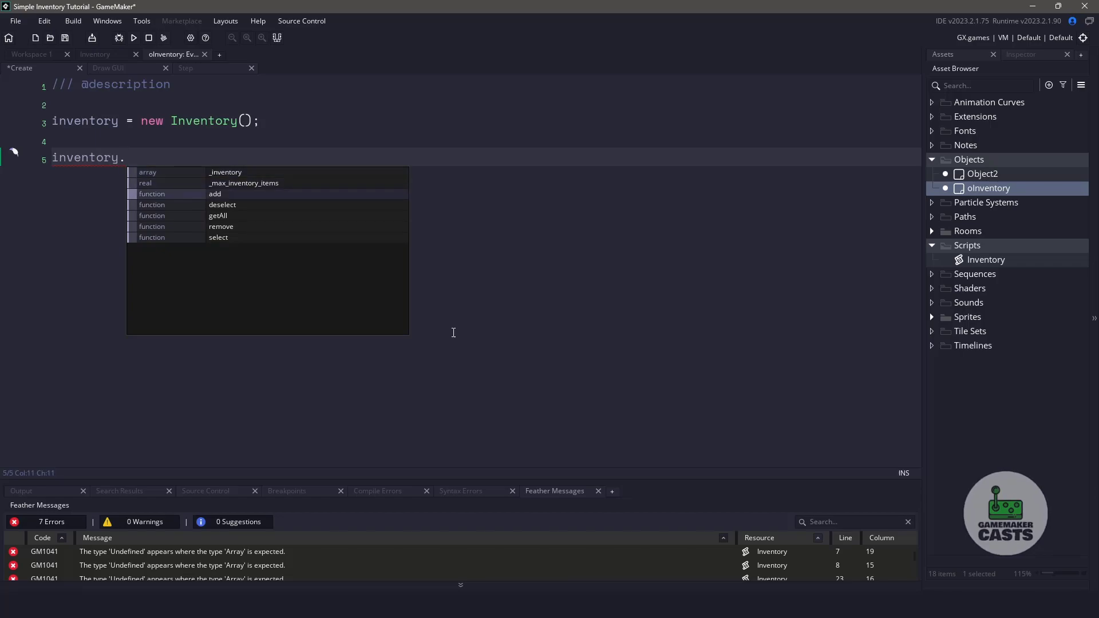
key(Return)
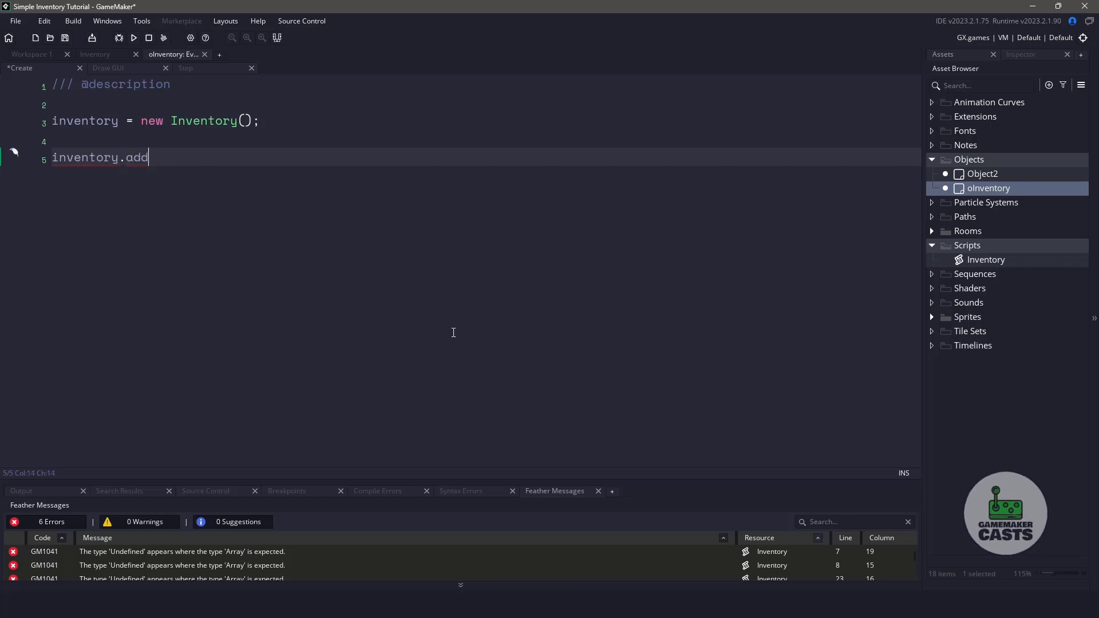
text(()
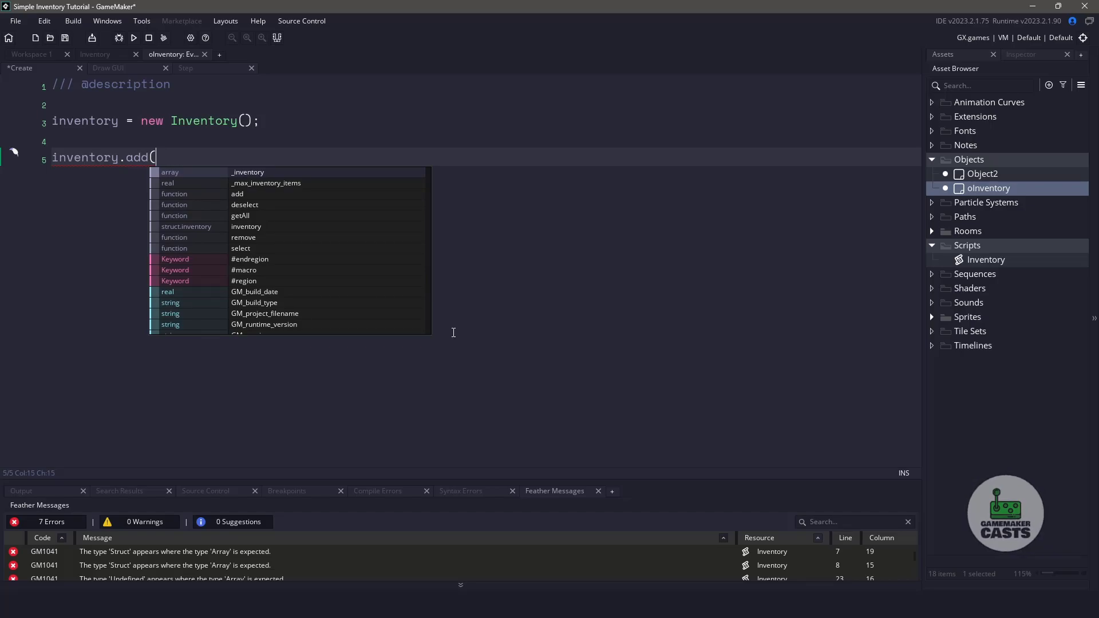
text(spr_)
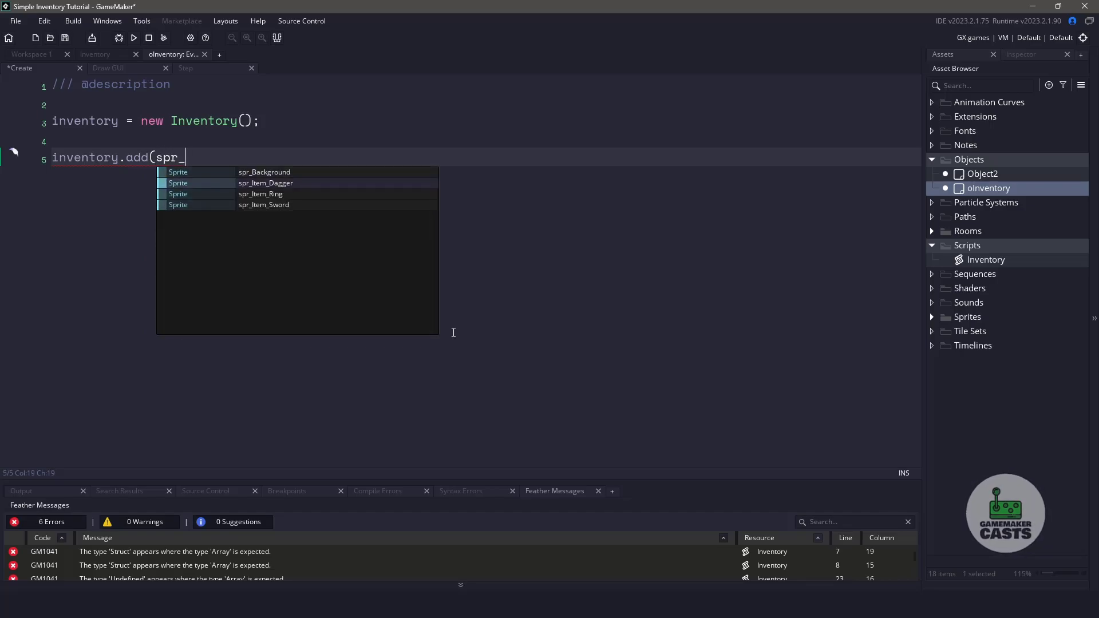
key(Down)
key(Down)
key(Return)
text(, )
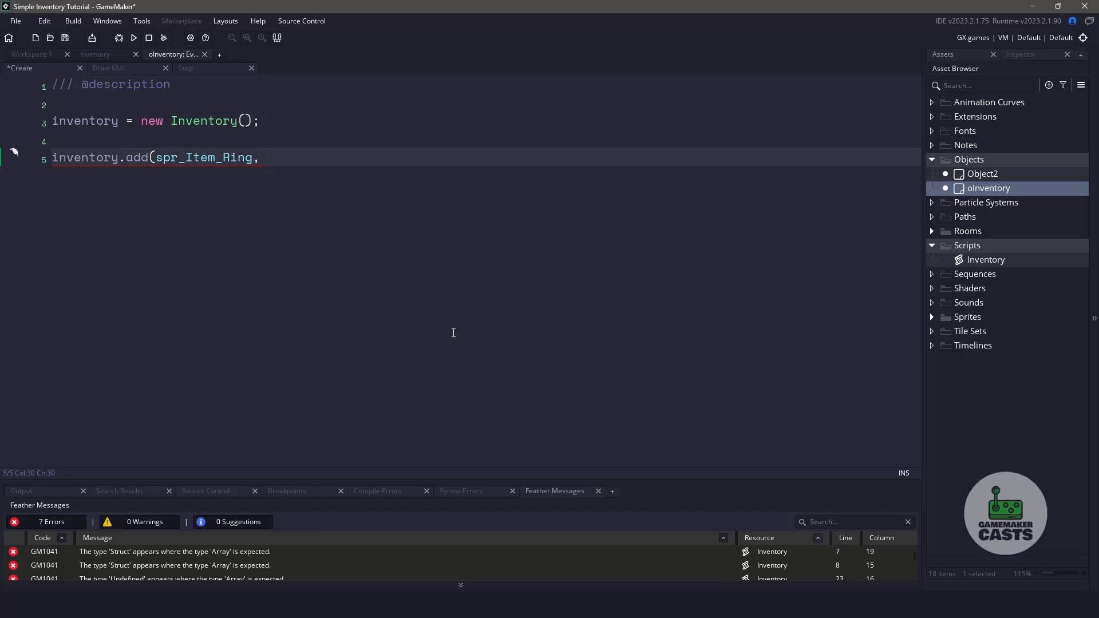
text("Ring")
text(, Obje)
key(Return)
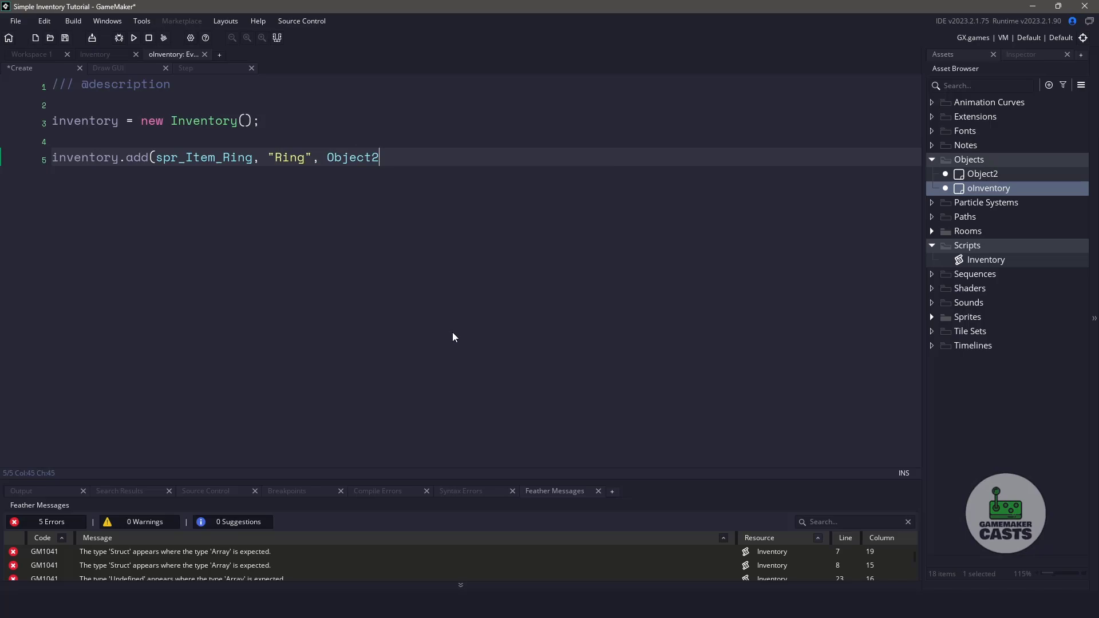
text();)
Step: Duplicate the Ring item line twice to make three add calls in the Create event
key(shift+Home)
key(ctrl+c)
key(End)
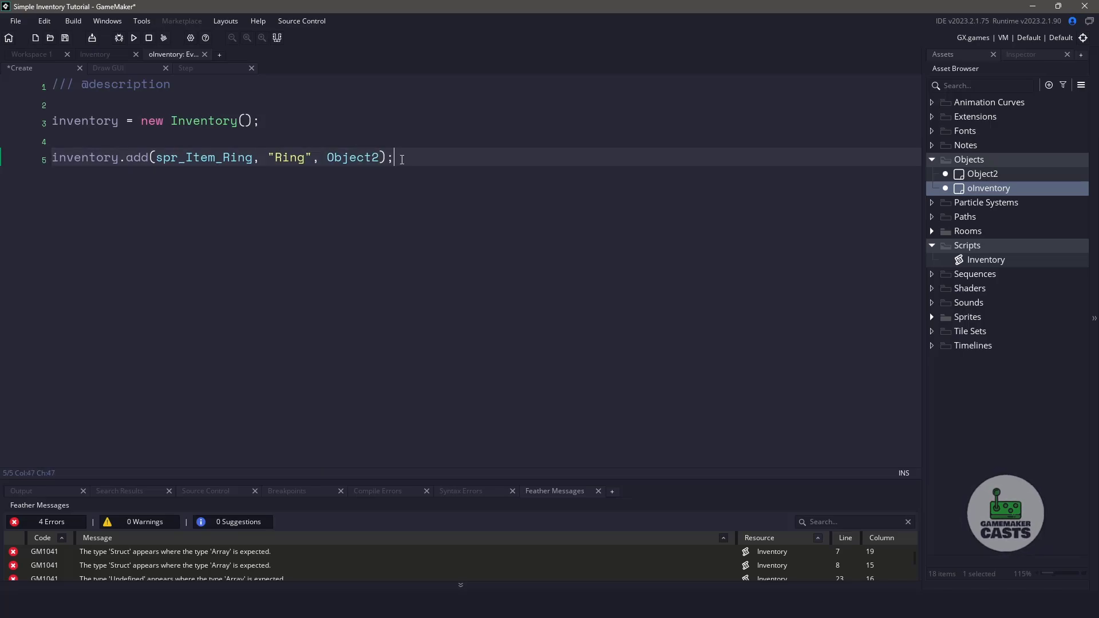
key(Return)
key(ctrl+v)
key(Return)
key(ctrl+v)
Step: Rename the second and third items to Dagger and Sword
key(Up)
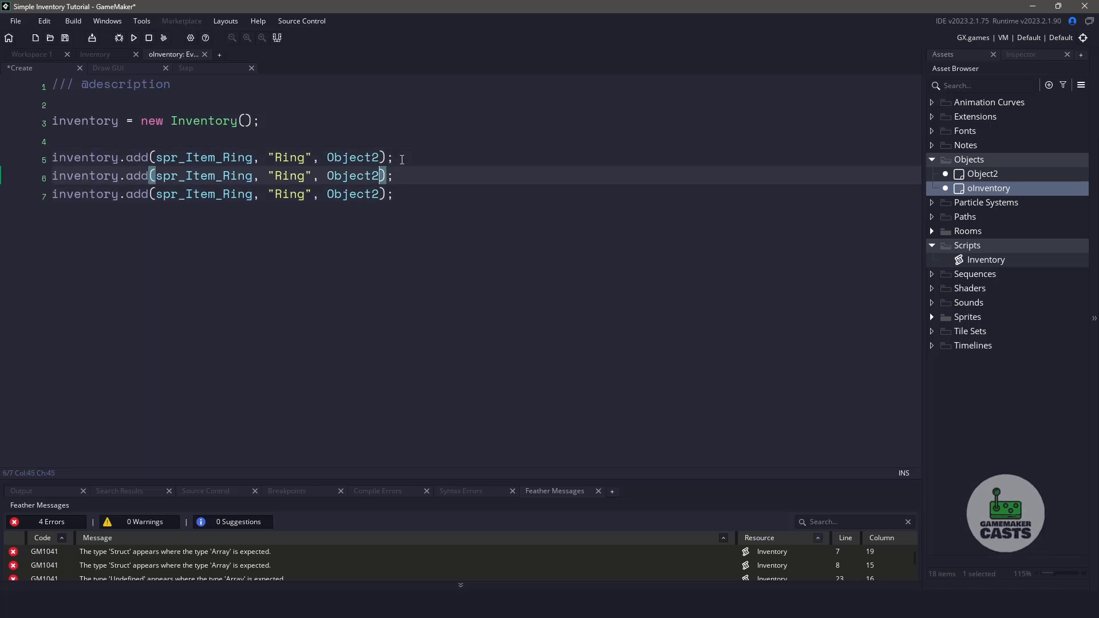
key(ctrl+Left)
key(ctrl+Left)
key(ctrl+shift+Right)
text(Dagger)
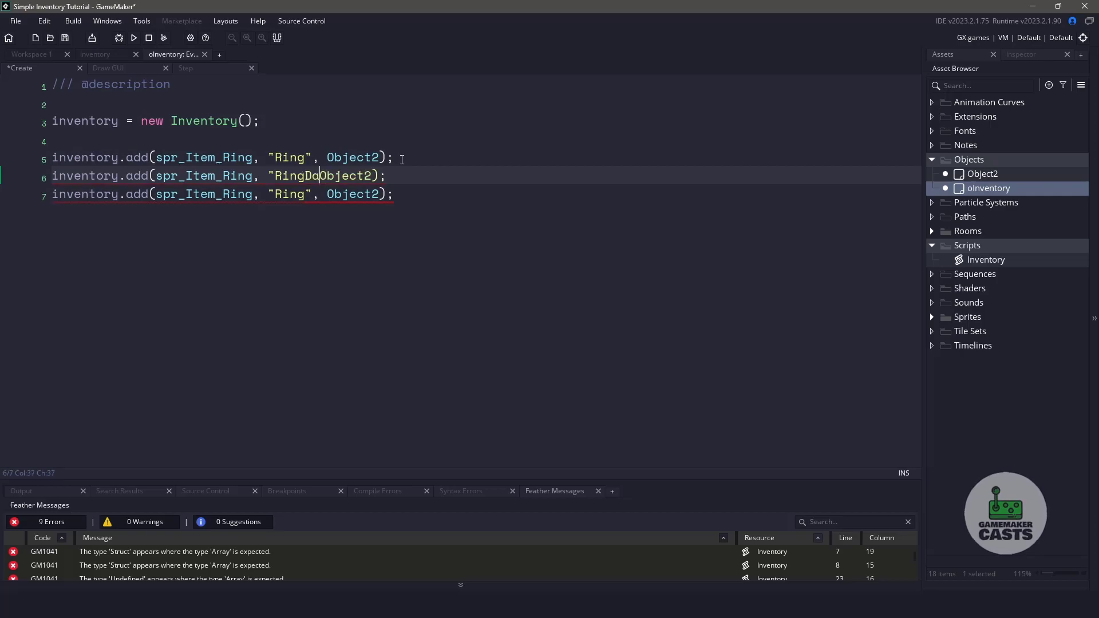
key(ctrl+Left)
key(shift+Right)
key(shift+Right)
key(shift+Right)
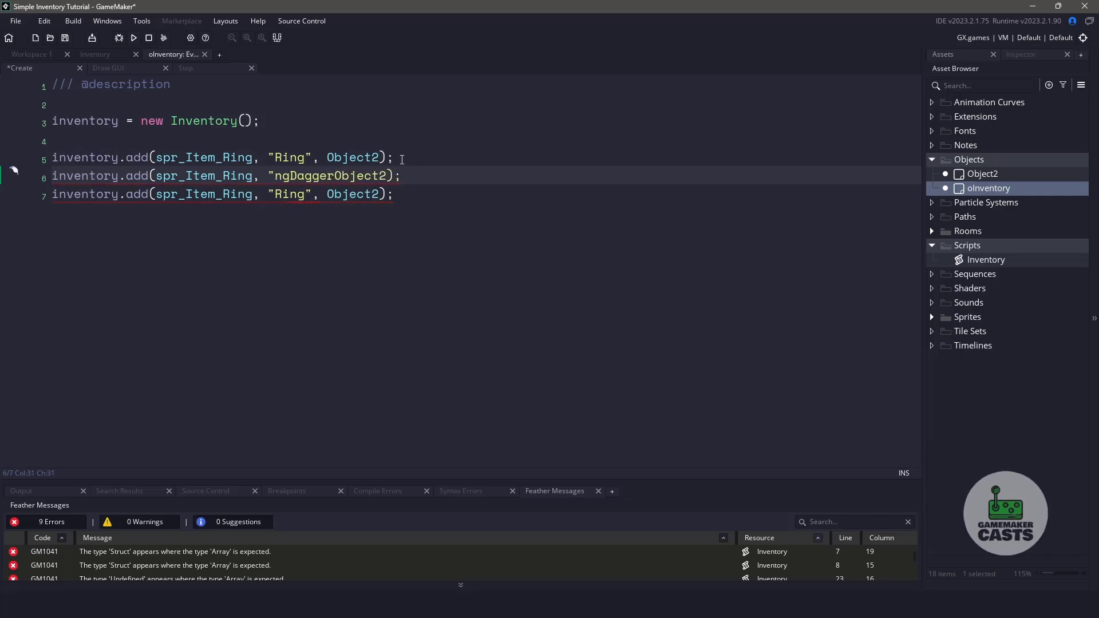
key(Delete)
key(Right)
key(Right)
key(Right)
key(Right)
key(Right)
key(Right)
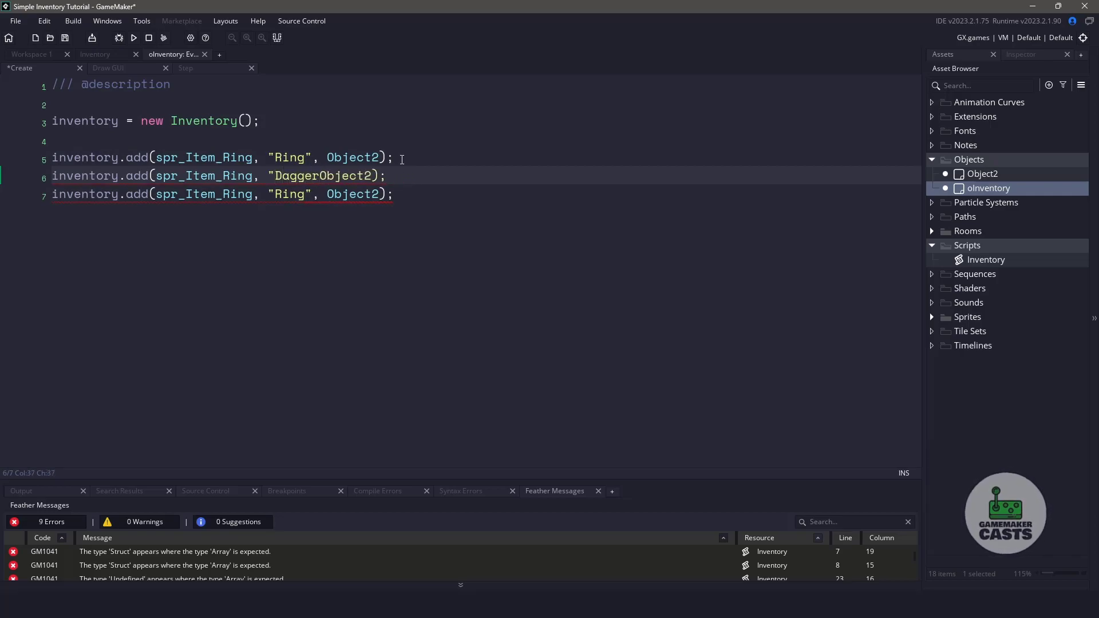
text(",)
key(Down)
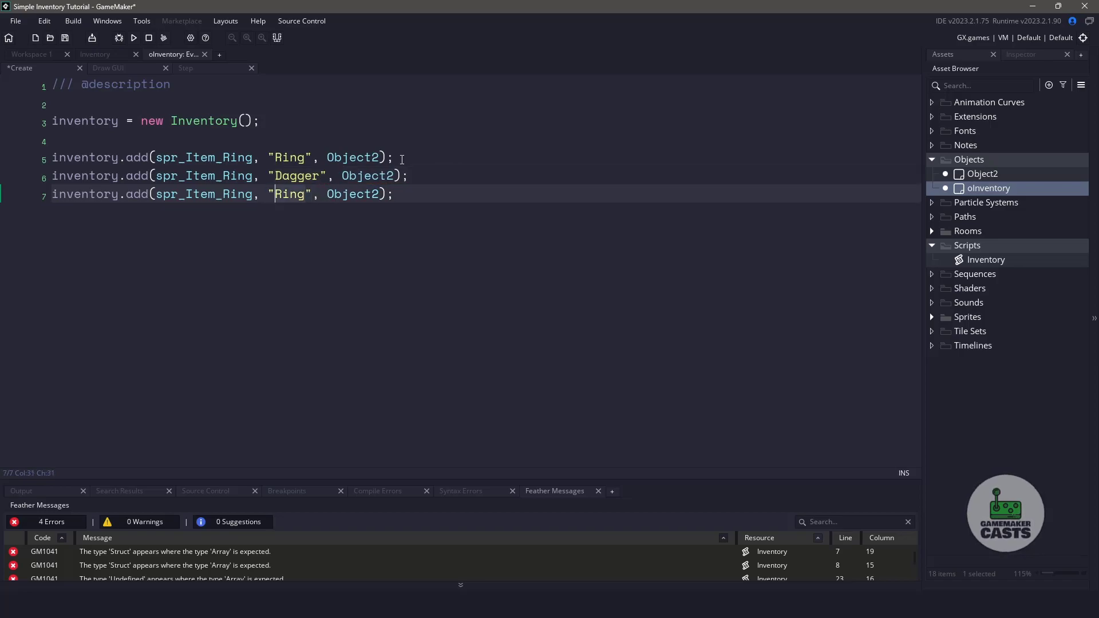
double_click(289, 194)
text(Sword)
Step: Change their sprites to spr_Item_Dagger and spr_Item_Sword
click(255, 177)
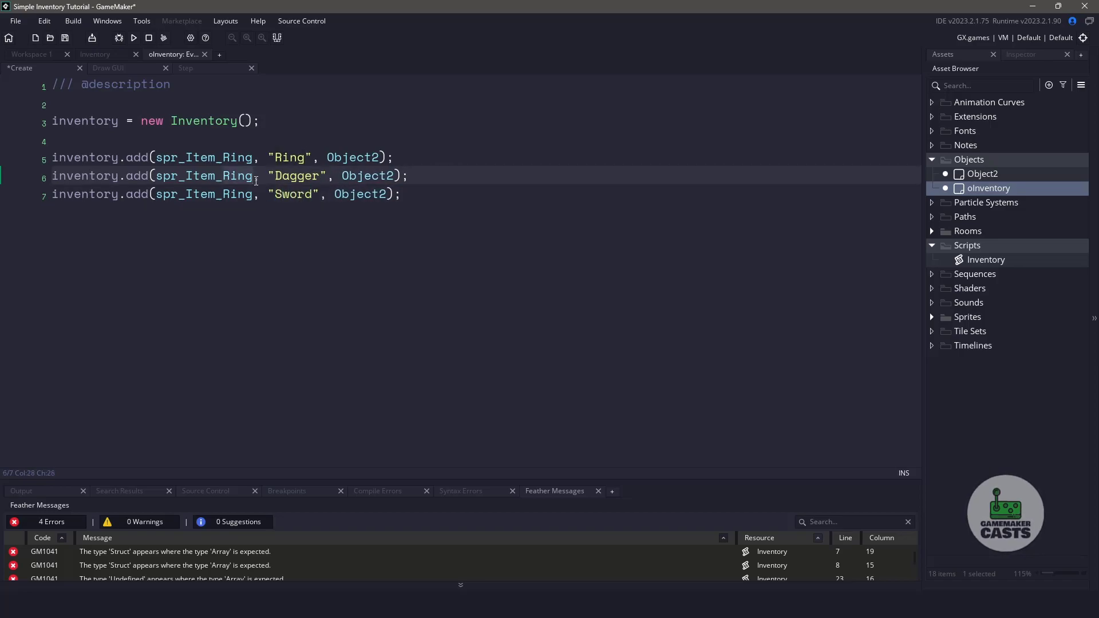
key(BackSpace)
key(BackSpace)
key(BackSpace)
text(Dagger)
key(Down)
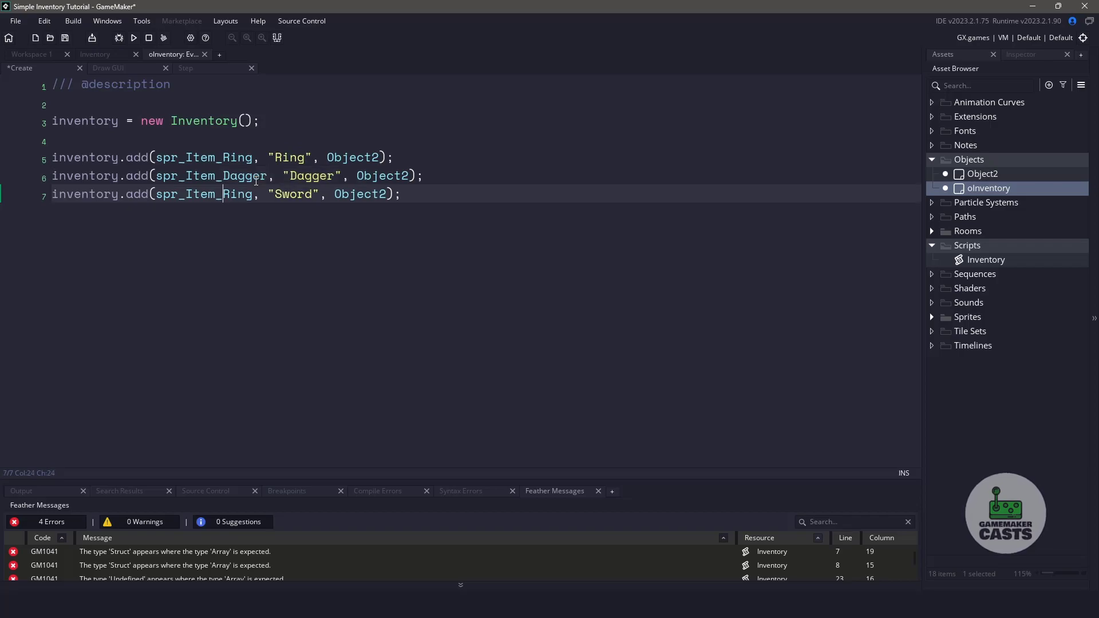
double_click(236, 194)
text(spr_Item_Sword)
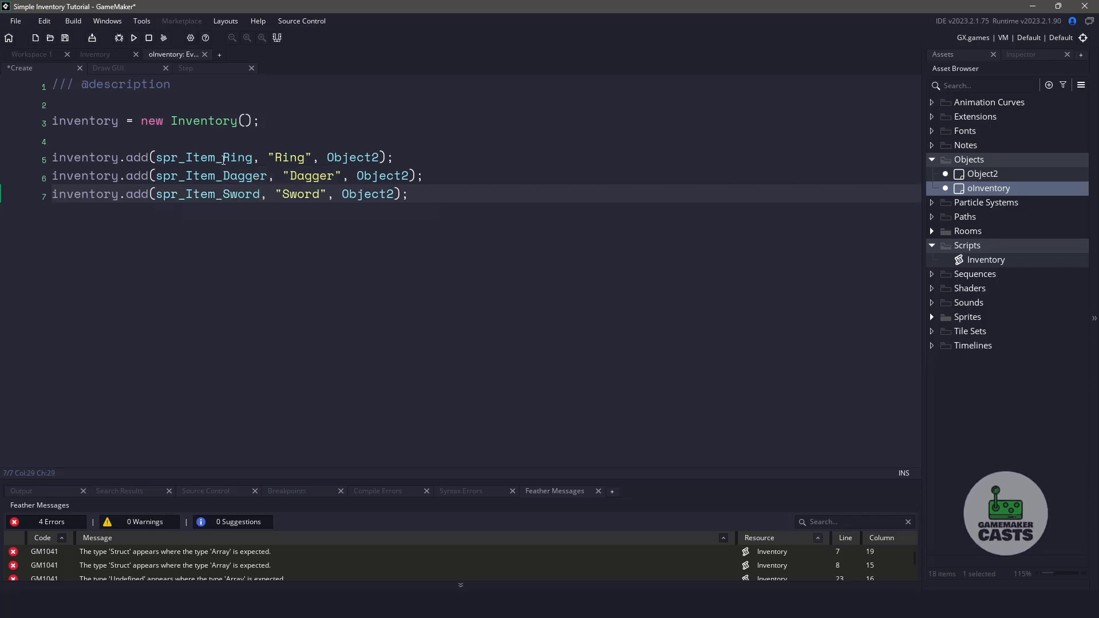
Step: Check _max_inventory_items = 7 in the Inventory script, then return to the Create event
click(94, 55)
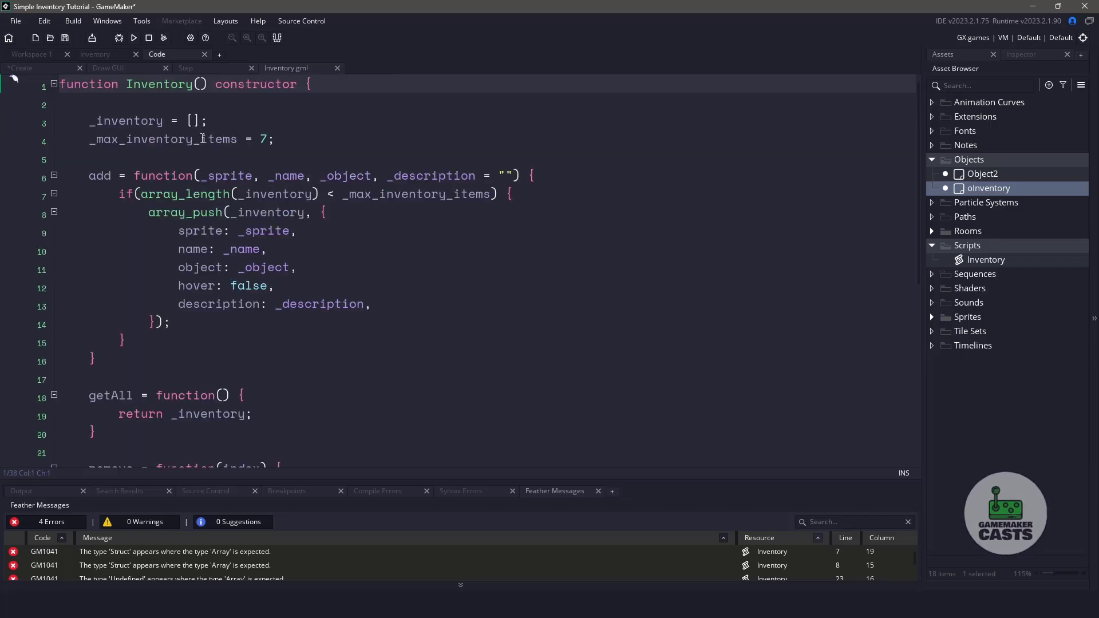
click(264, 139)
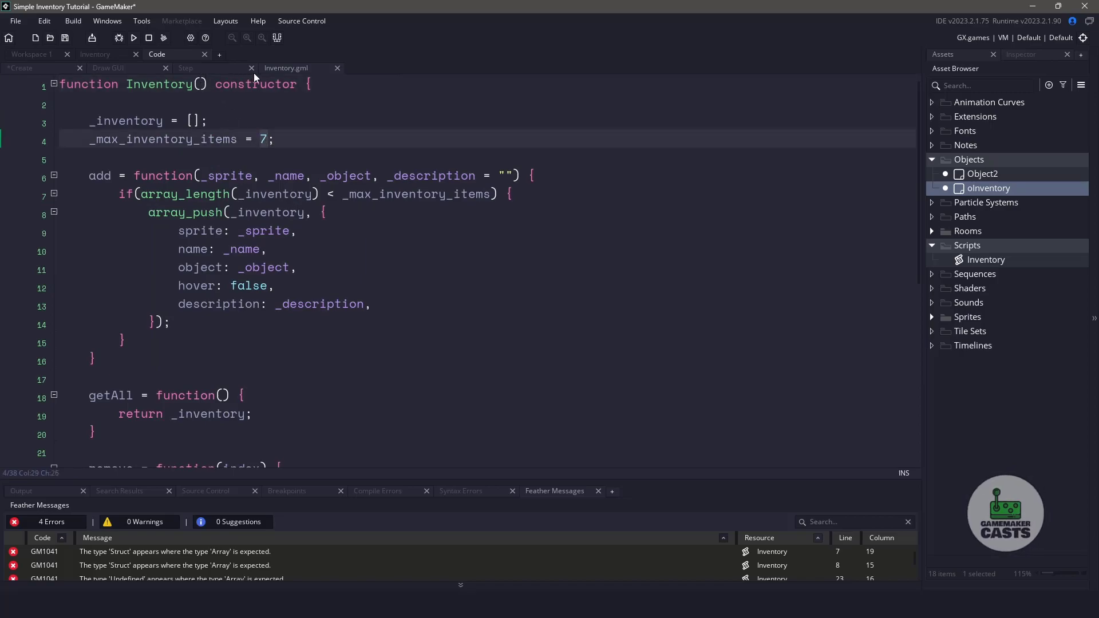
click(48, 72)
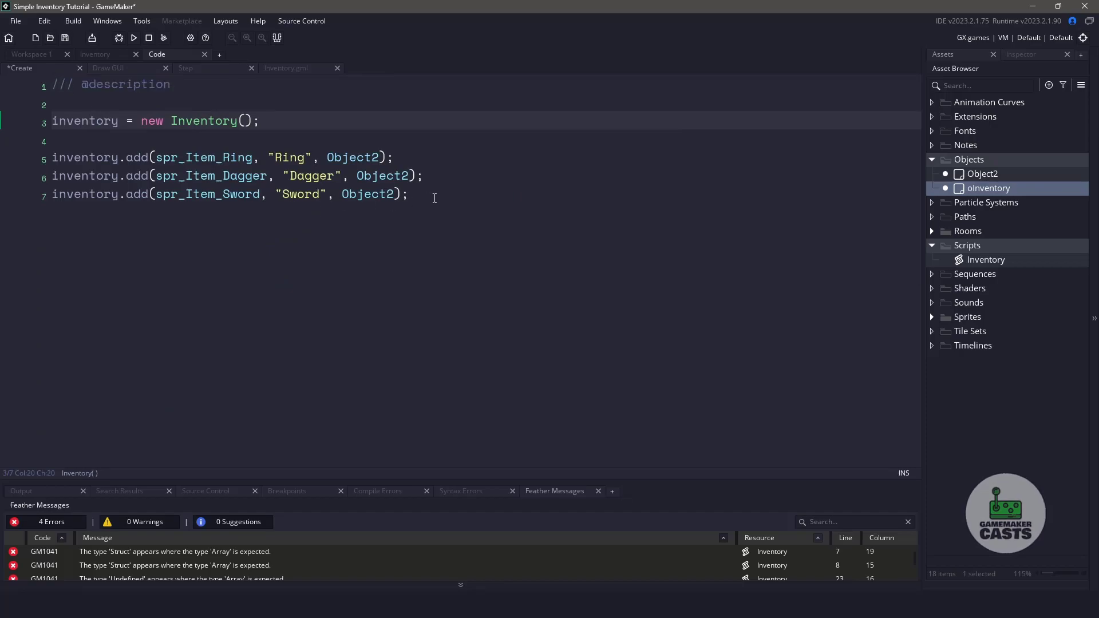
click(53, 194)
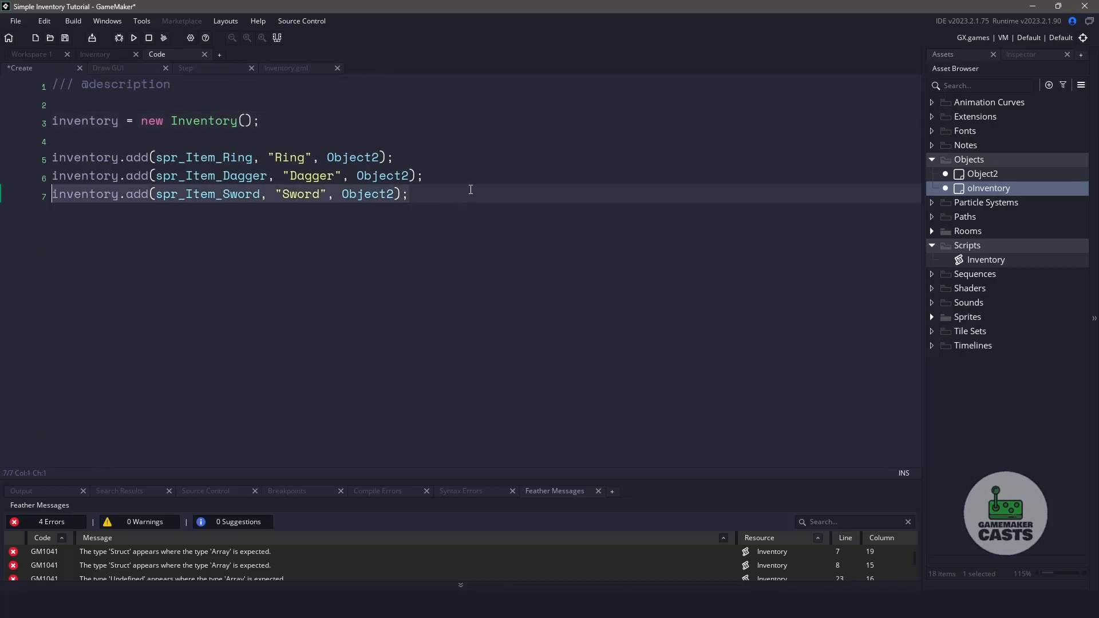
Step: Add the is_showing_inventory variable and a Step-event toggle on releasing the I key
click(280, 125)
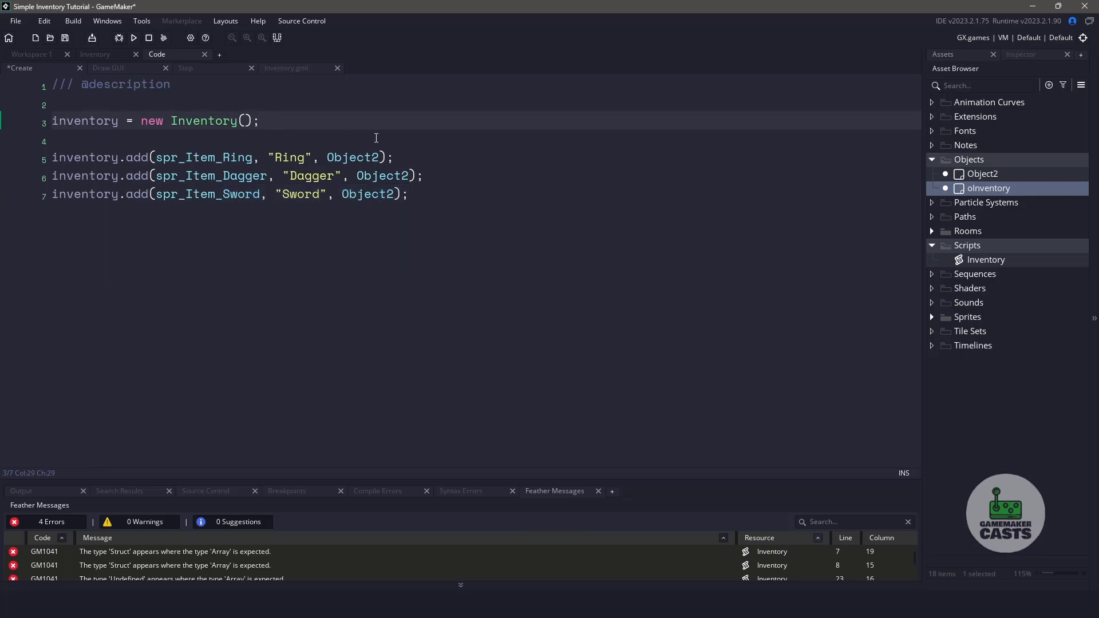
key(Return)
key(Return)
text(is_showing_inventory = false;)
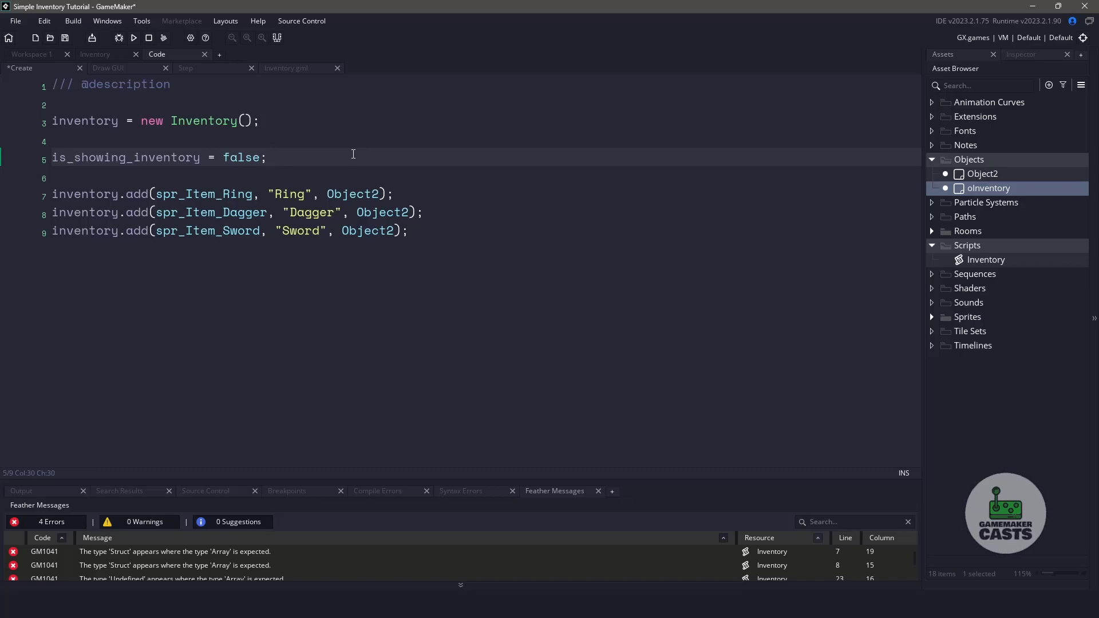
click(207, 71)
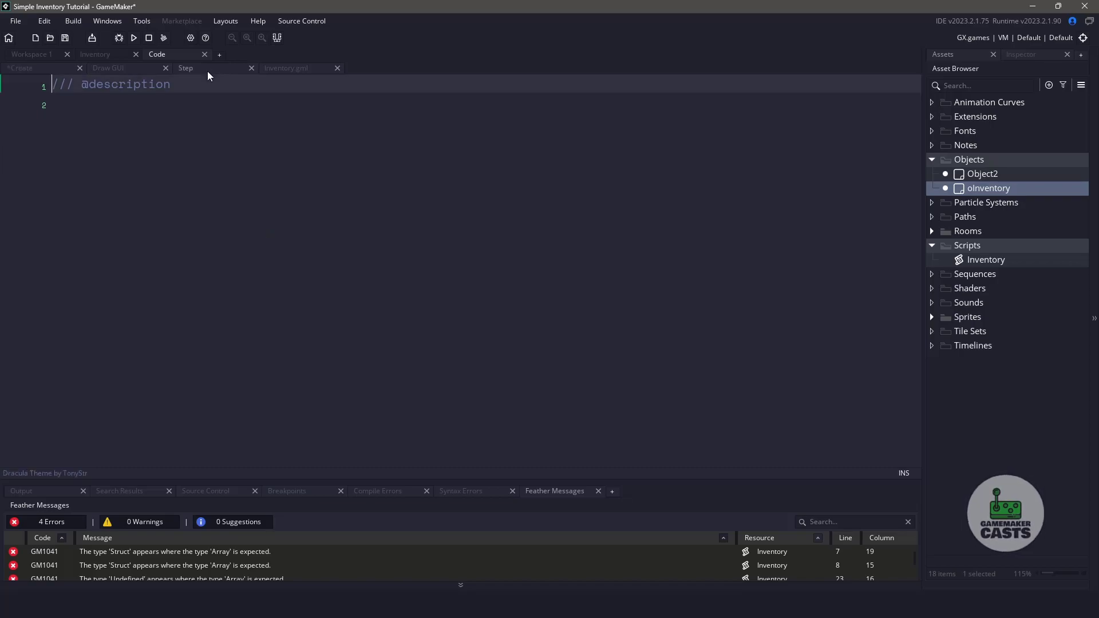
text(// toggle the inventory screen if(keyboard_check_released(ord("I"))) {)
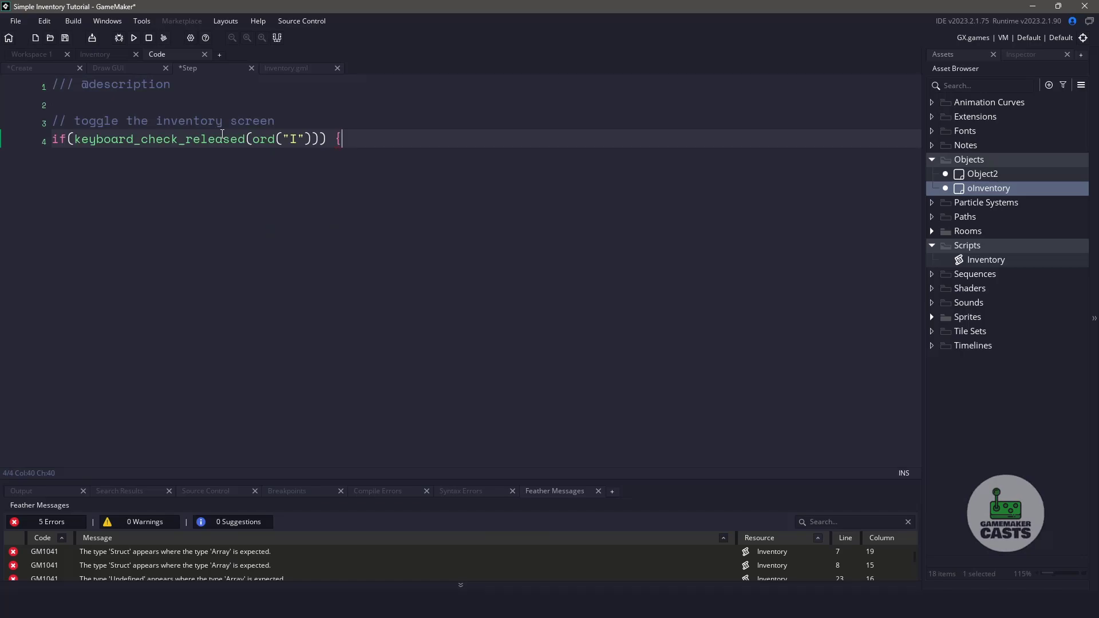
key(Return)
text(})
key(Up)
key(End)
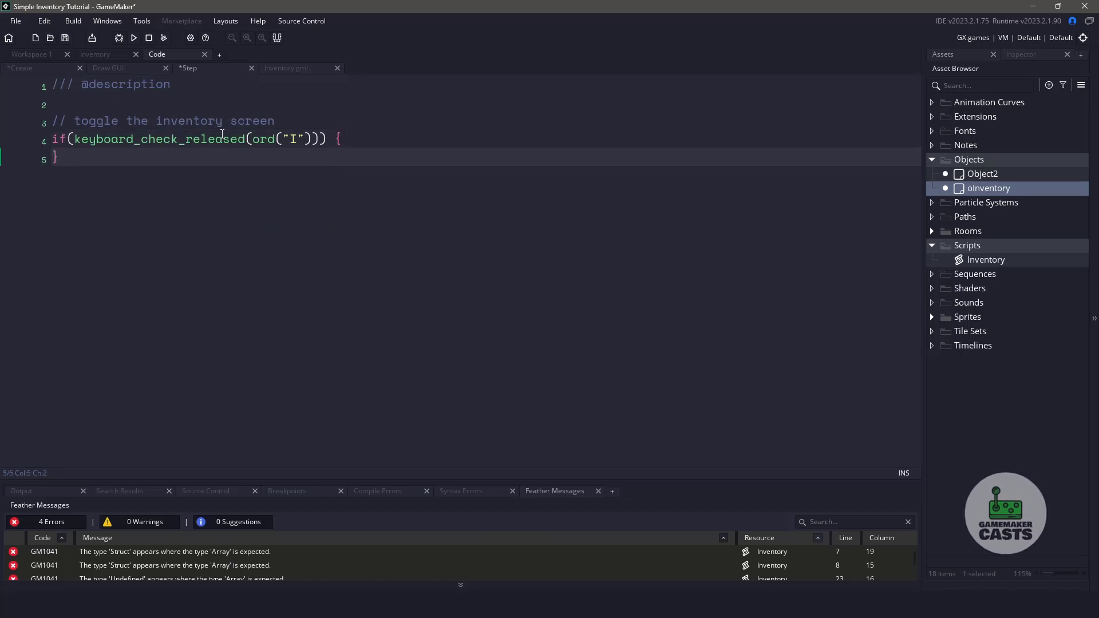
key(Return)
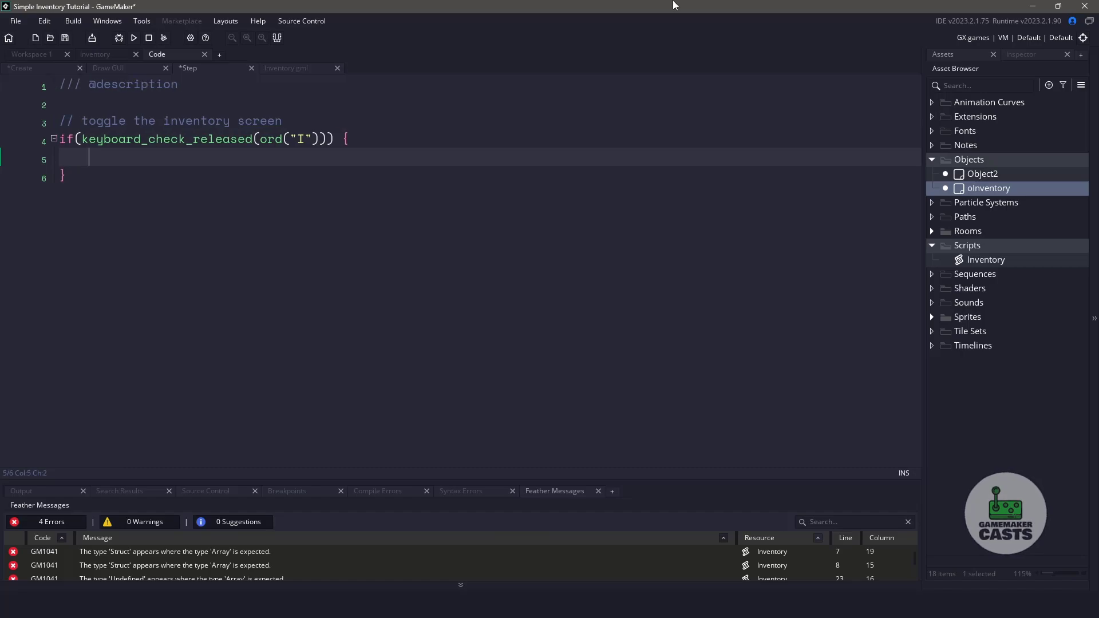
text(is_showing_inventory = ! is_showing_inventory;)
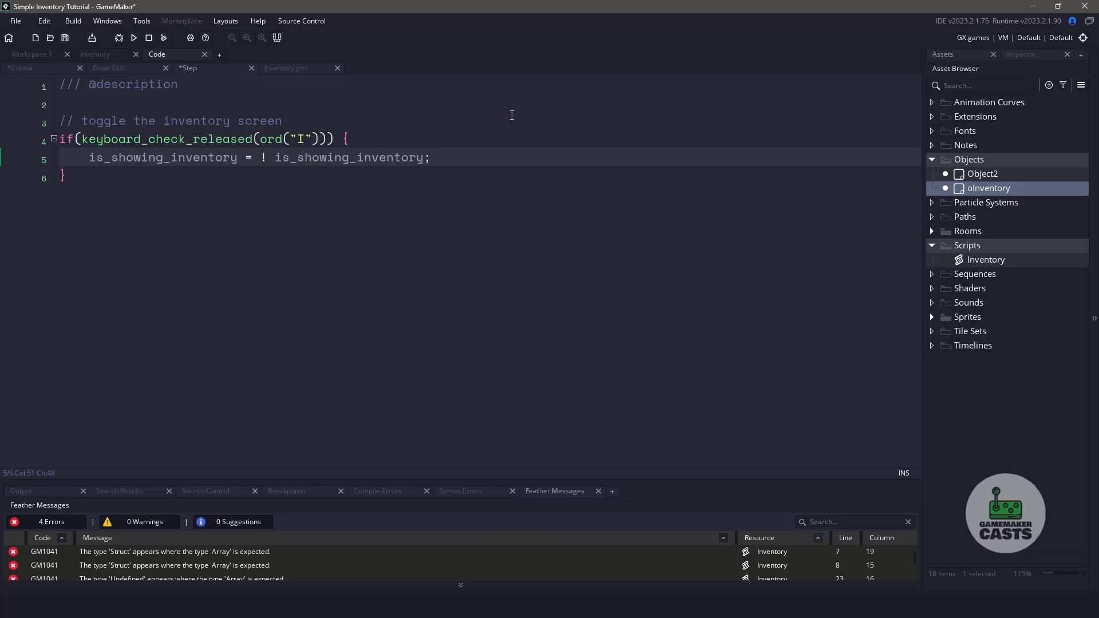
key(Left)
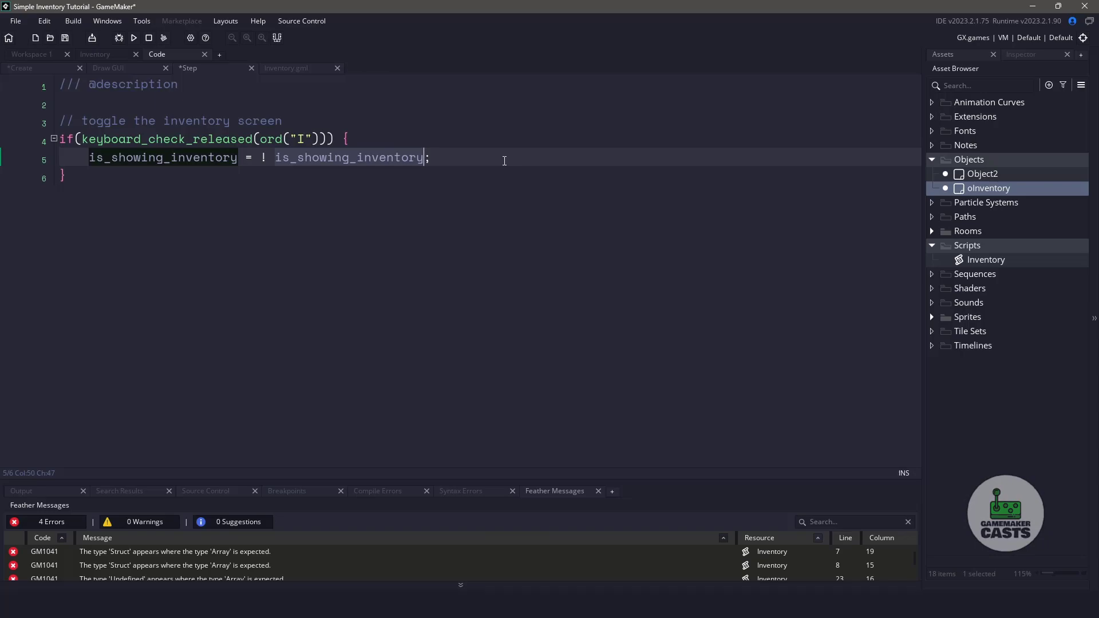
Step: Paste the block that deselects all items once the inventory is hidden
key(End)
key(Return)
key(Return)
text(// if we are not showing the inventory, then     // deselect all items     if(is_showing_inventory == false) {         inventory.deselect();     })
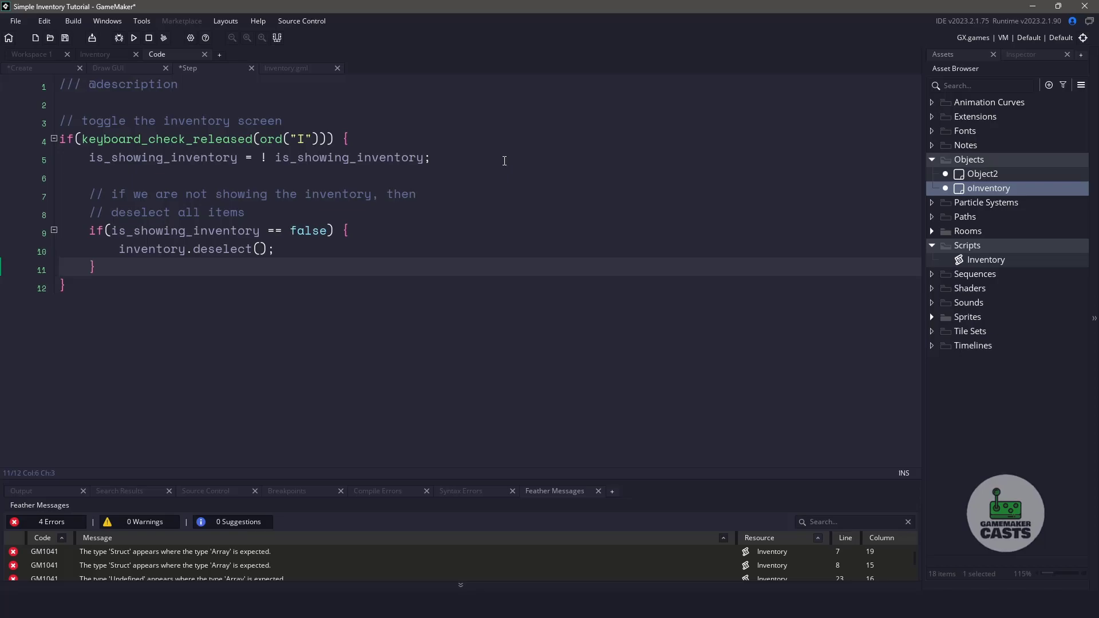
key(Down)
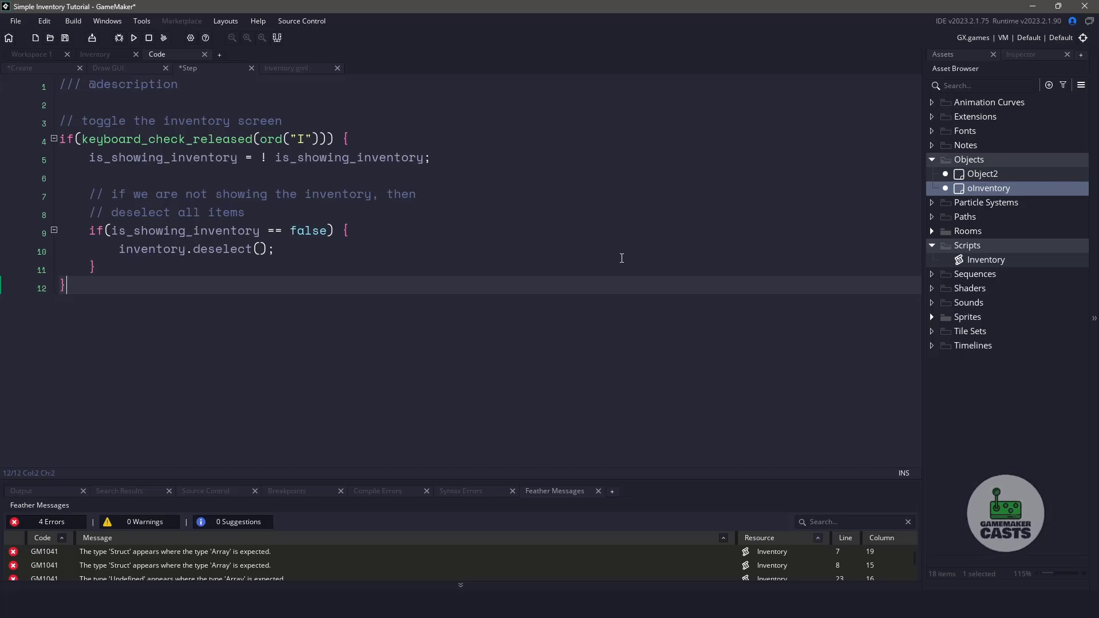
key(Return)
key(Return)
text(if(is_showing_inventory == true) {)
Step: Inside the showing block, add a left-click release check reading mx/my GUI mouse positions and half-width values
key(Return)
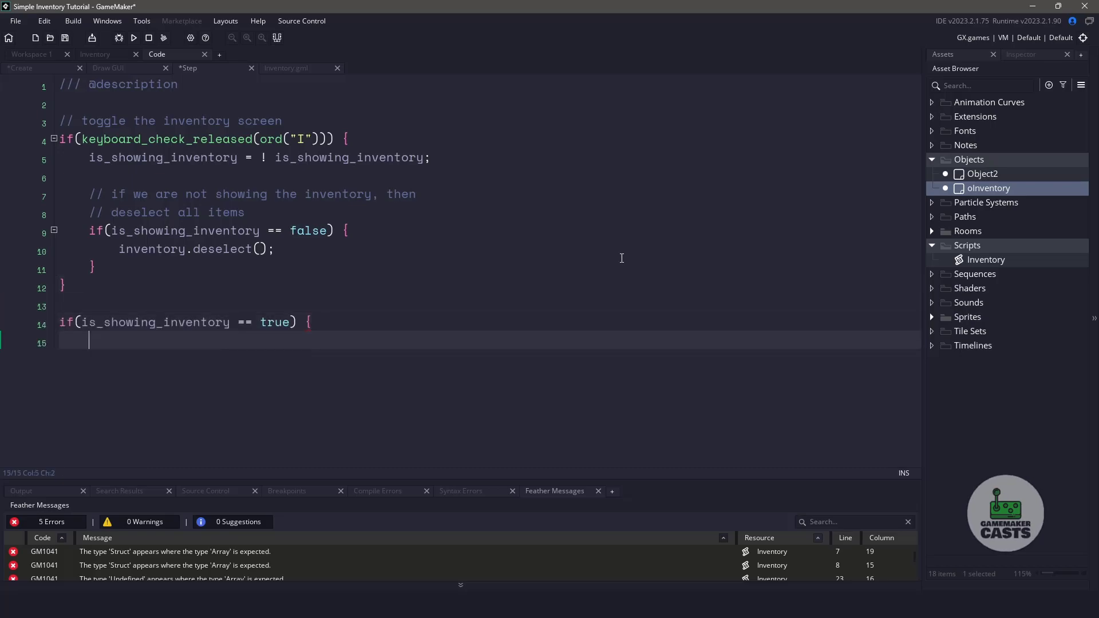
text(})
key(Return)
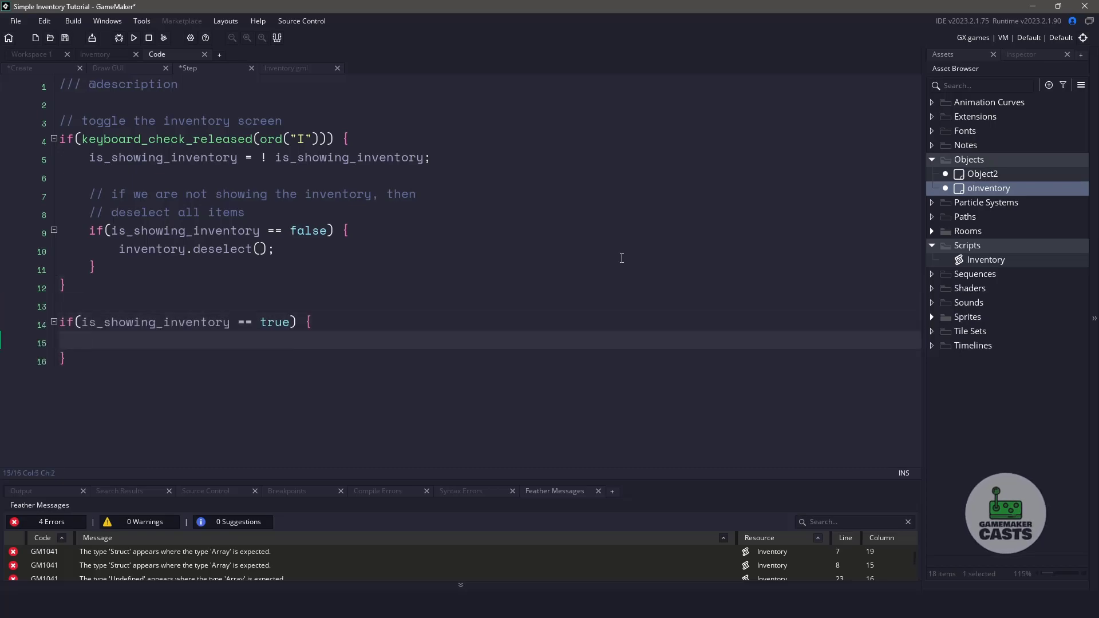
text(if(mouse_check_button_released(mb_left)) {)
key(Return)
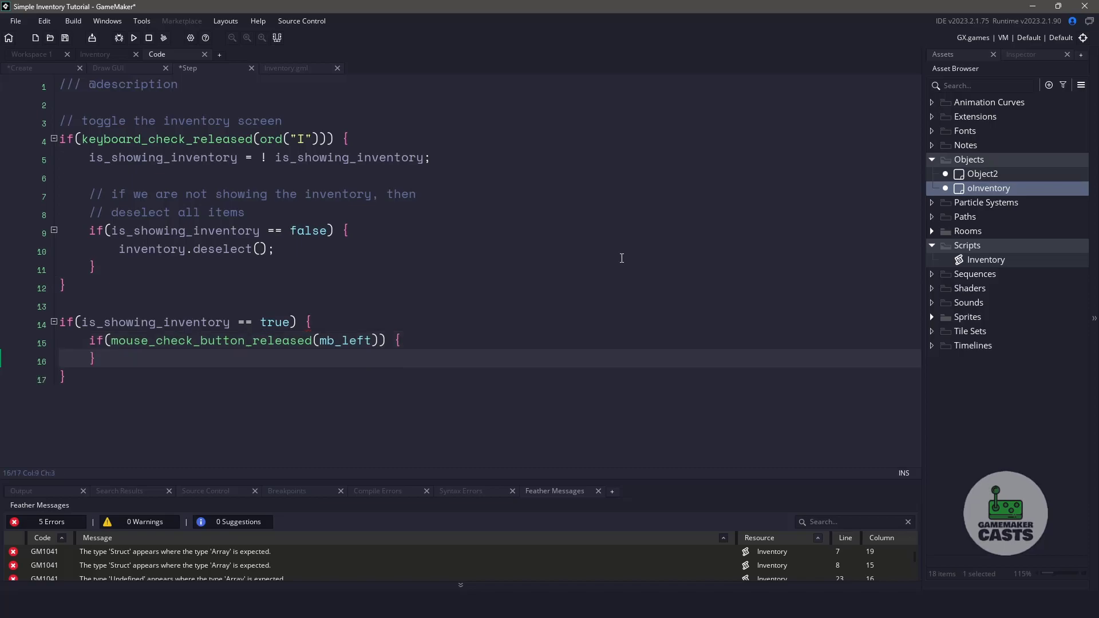
key(Up)
key(End)
key(Return)
text(// grab mouse based on gui 		var mx = device_mouse_x_to_gui(0); 		var my = device_mouse_y_to_gui(0);)
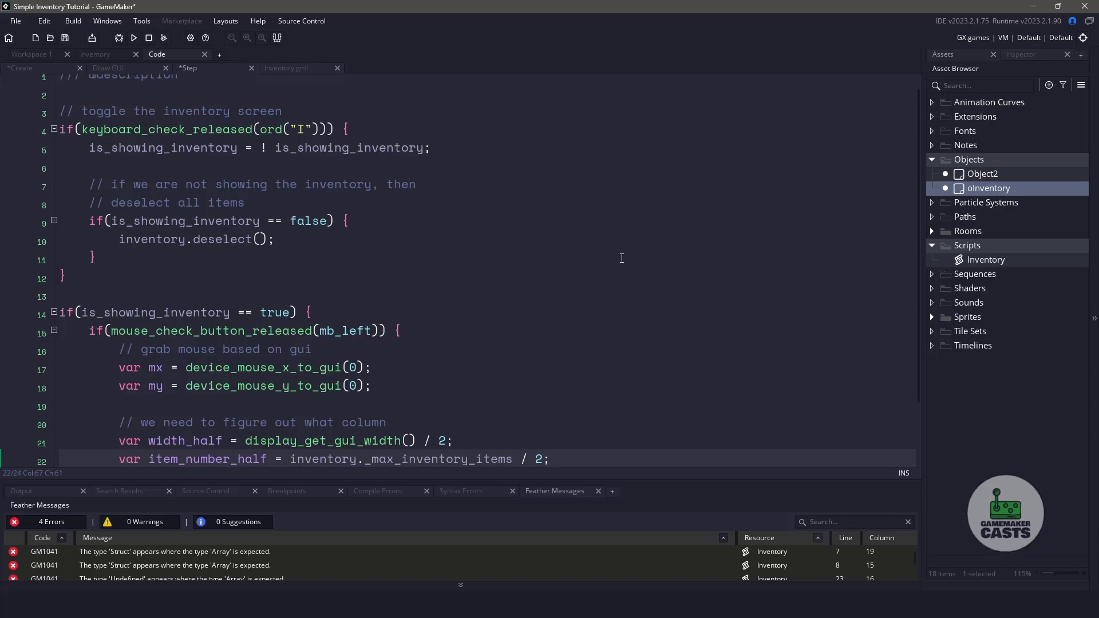
Step: Add var sprite_width_padding = 32 + 32 below item_number_half
key(Return)
text(var sprite_width_padding = 32 + 32;)
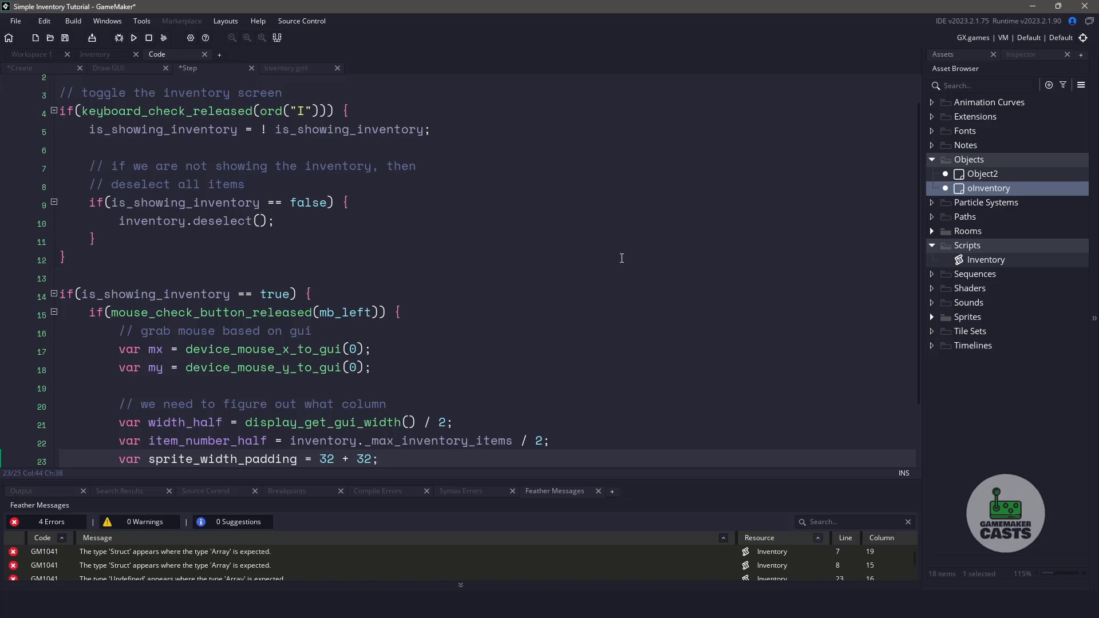
click(322, 459)
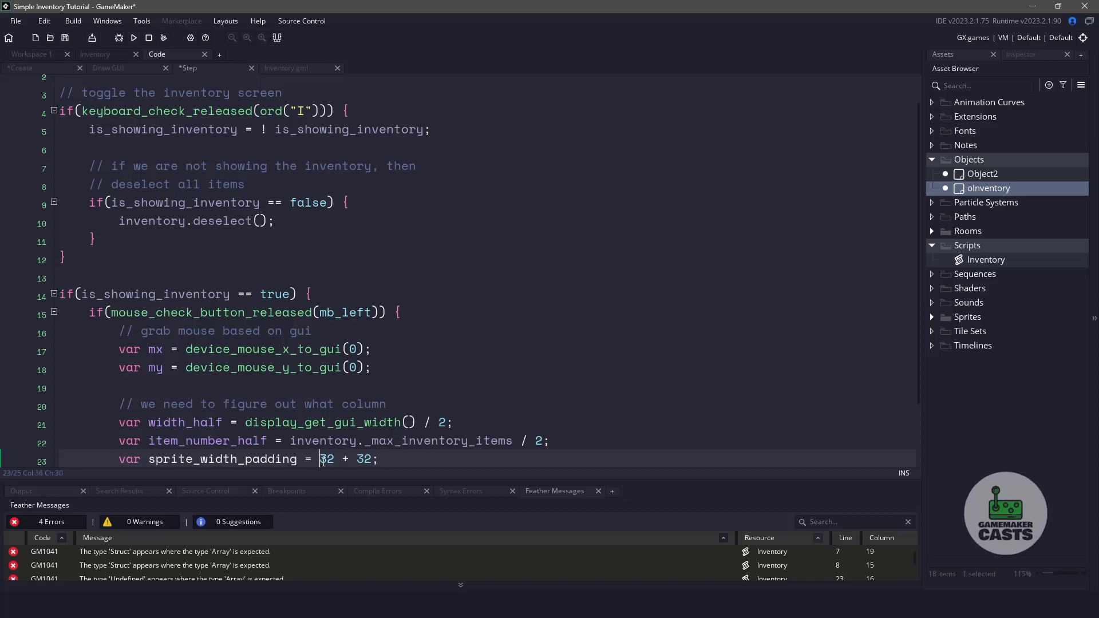
double_click(363, 458)
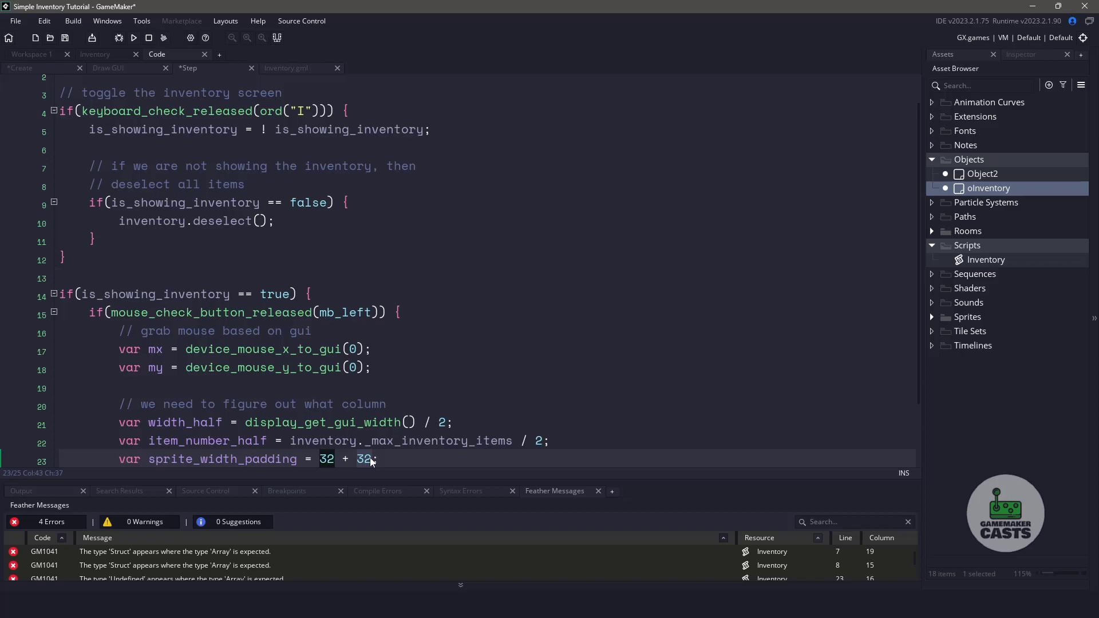
click(360, 441)
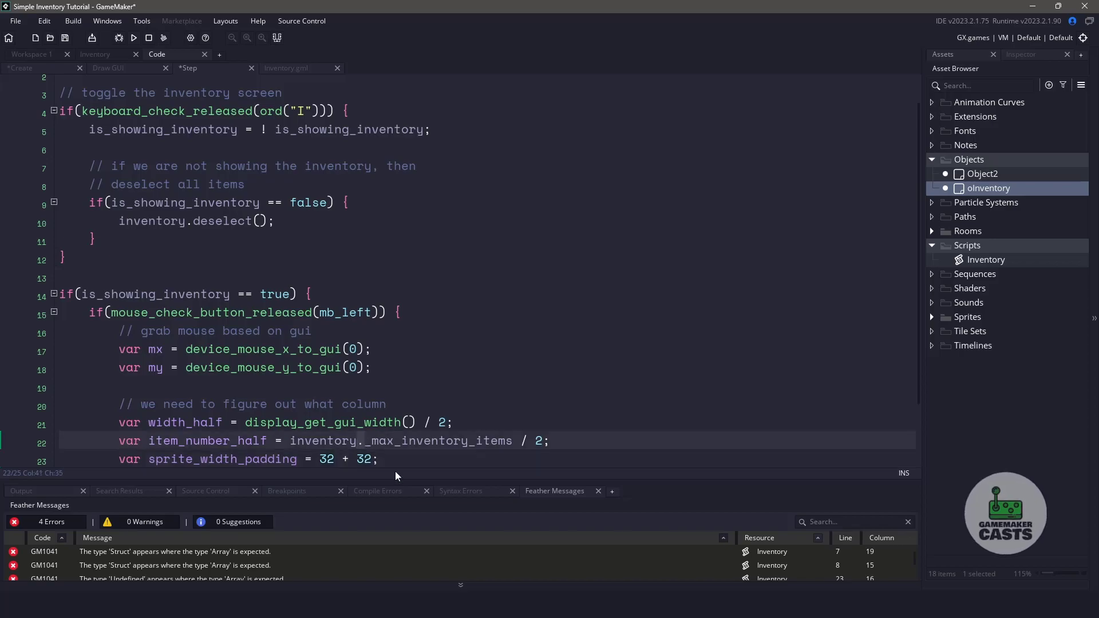
click(395, 458)
Step: Paste the column_start and column_stop bounds and var _items = inventory.getAll()
key(Return)
key(Return)
text(var column_start = width_half - (sprite_width_padding * floor(item_number_half));)
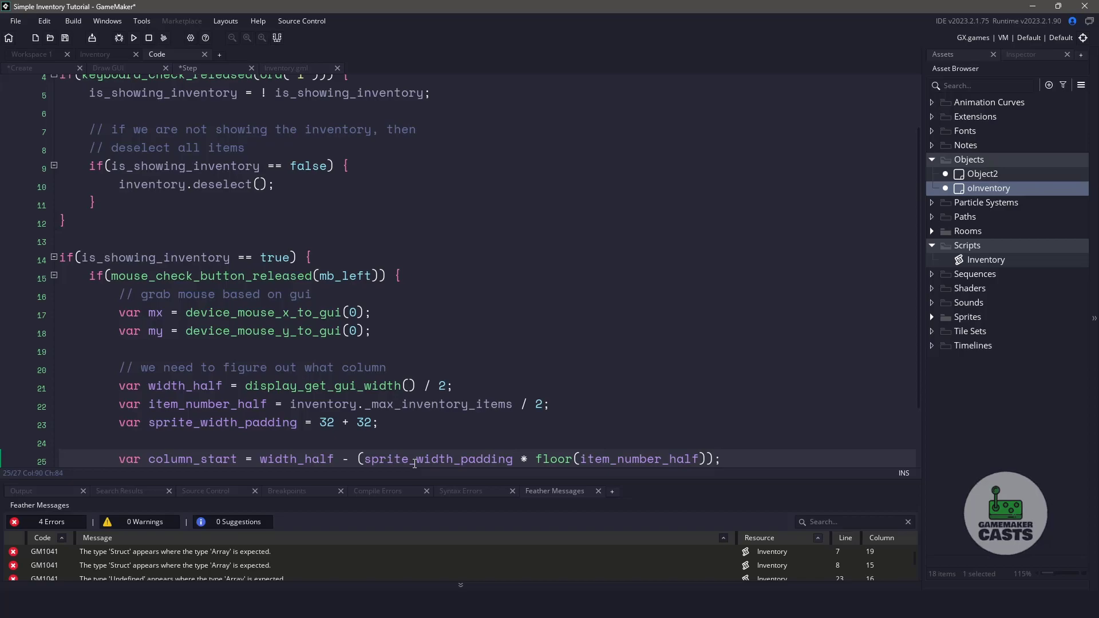
key(Return)
text(var column_stop = width_half + (sprite_width_padding * floor(item_number_half));)
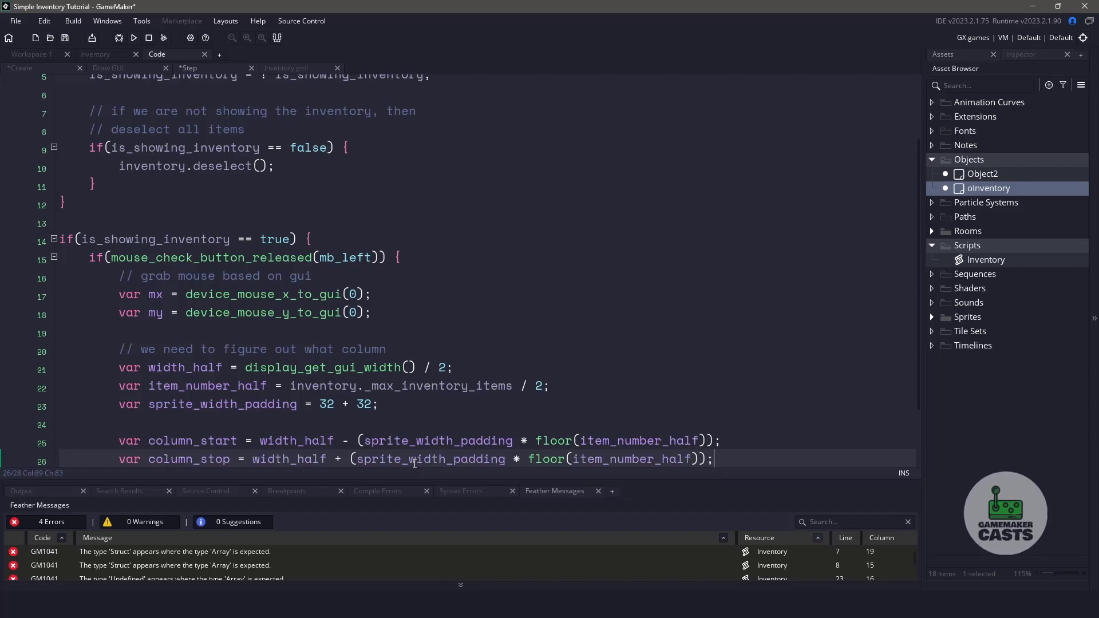
key(Return)
key(Return)
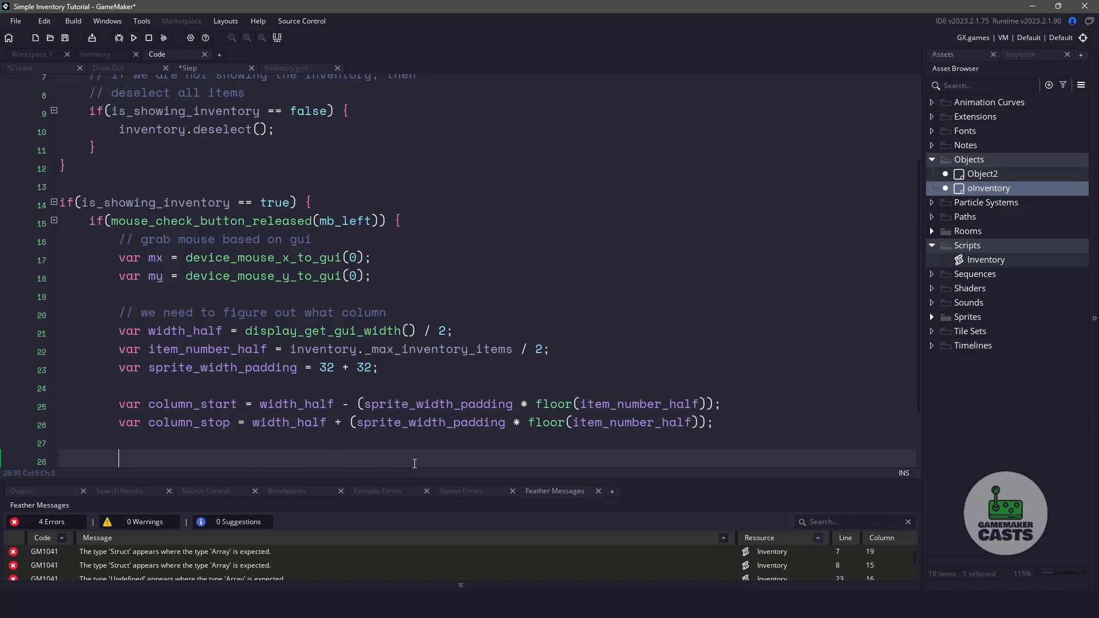
text(var _items = inventory.getAll();)
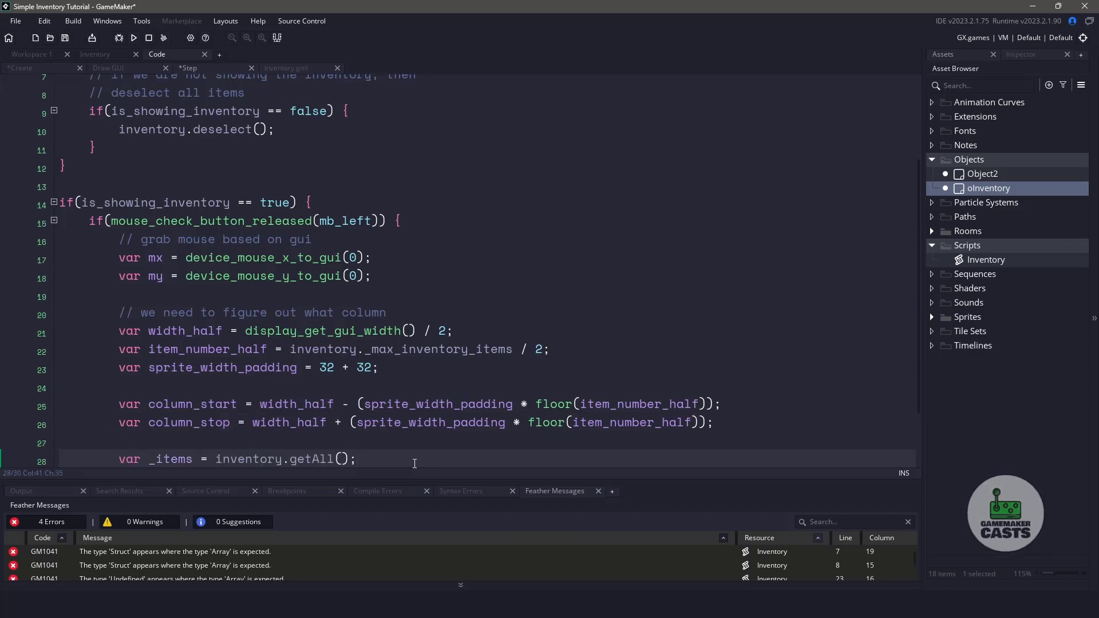
Step: Paste the for loop over _items with the mx > column_start + (i * sprite_width_padding) - 16 check
key(Return)
text(for (var i = 0; i < array_length(_items); i++) {)
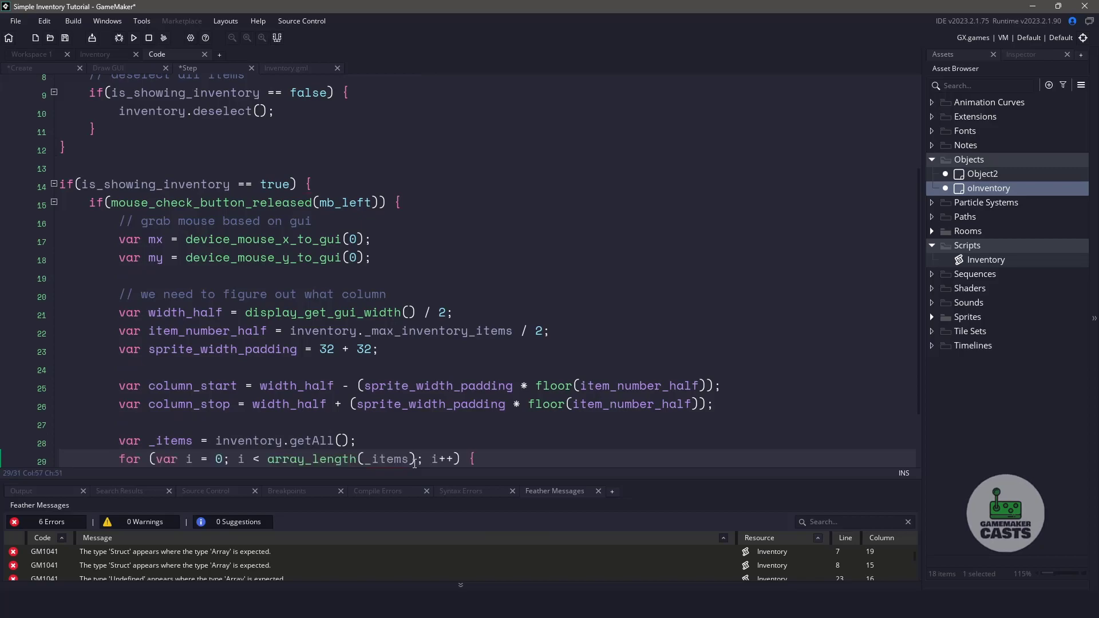
key(Return)
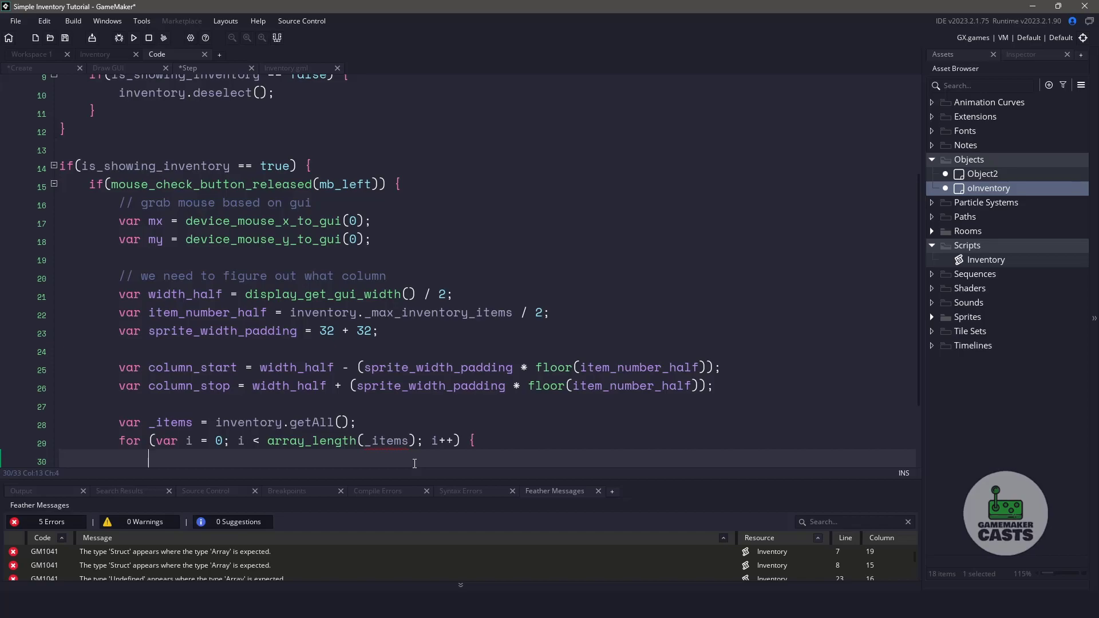
text(if(mx > column_start + (i * sprite_width_padding) - 16) {)
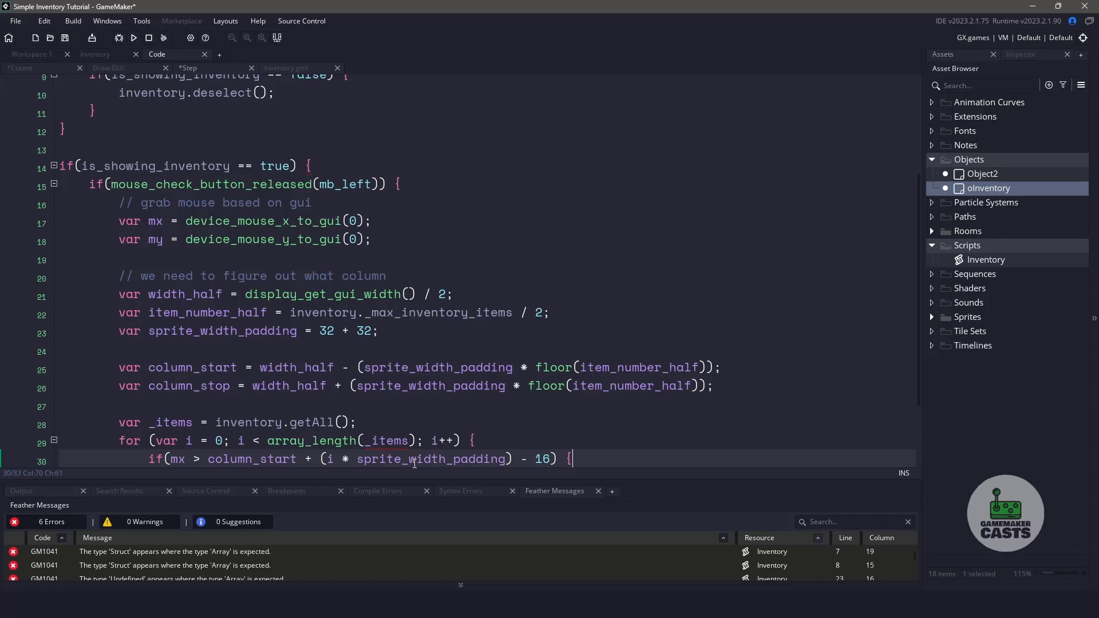
drag(515, 459, 321, 459)
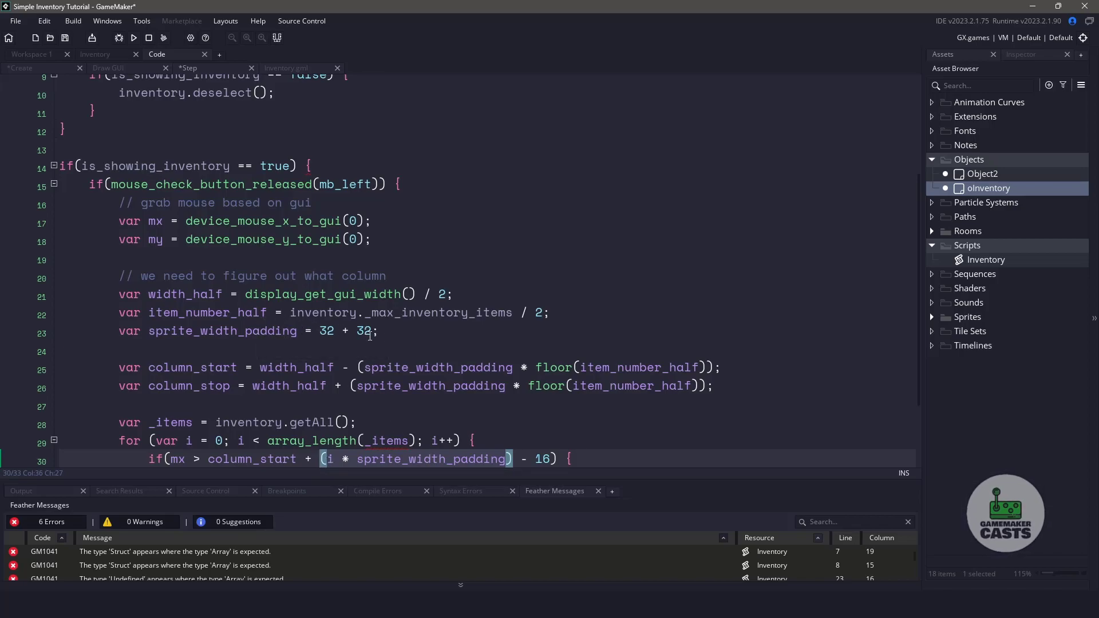
click(519, 458)
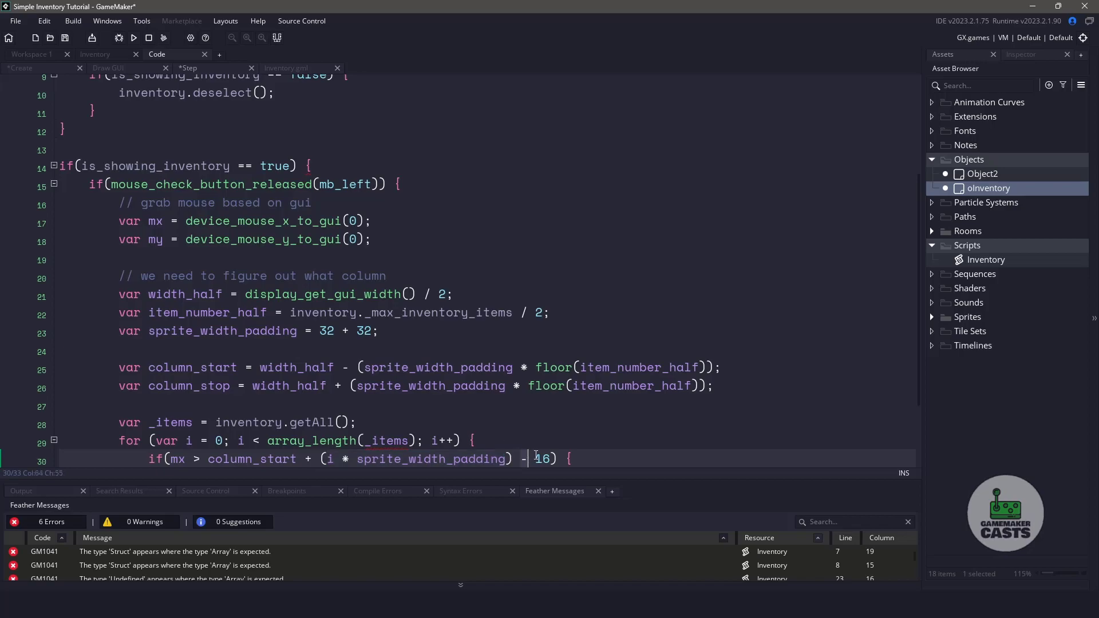
key(End)
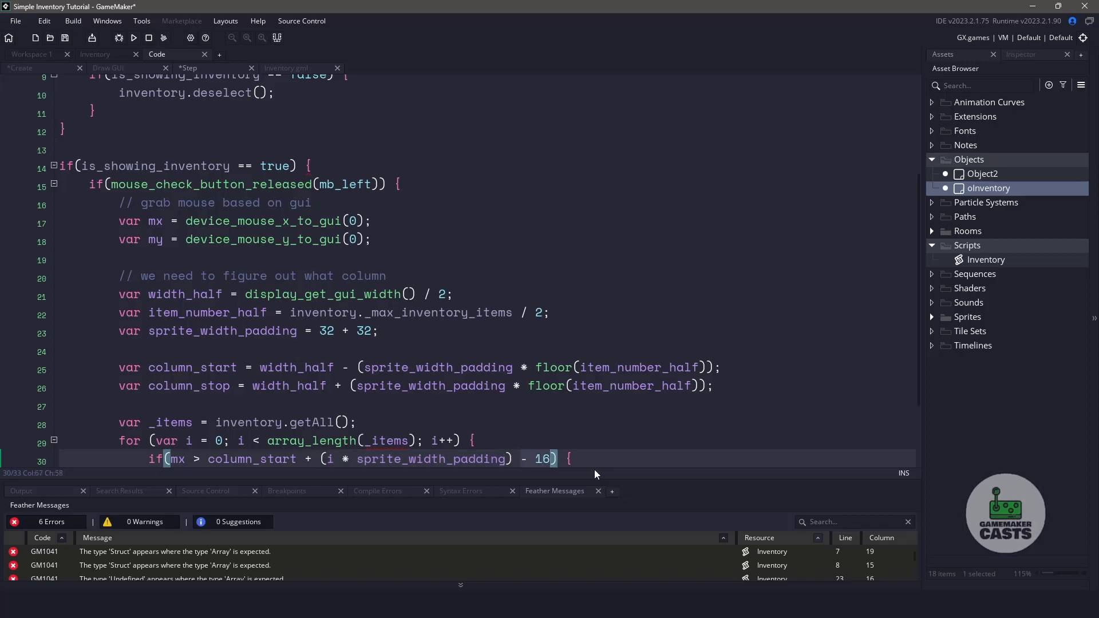
click(935, 317)
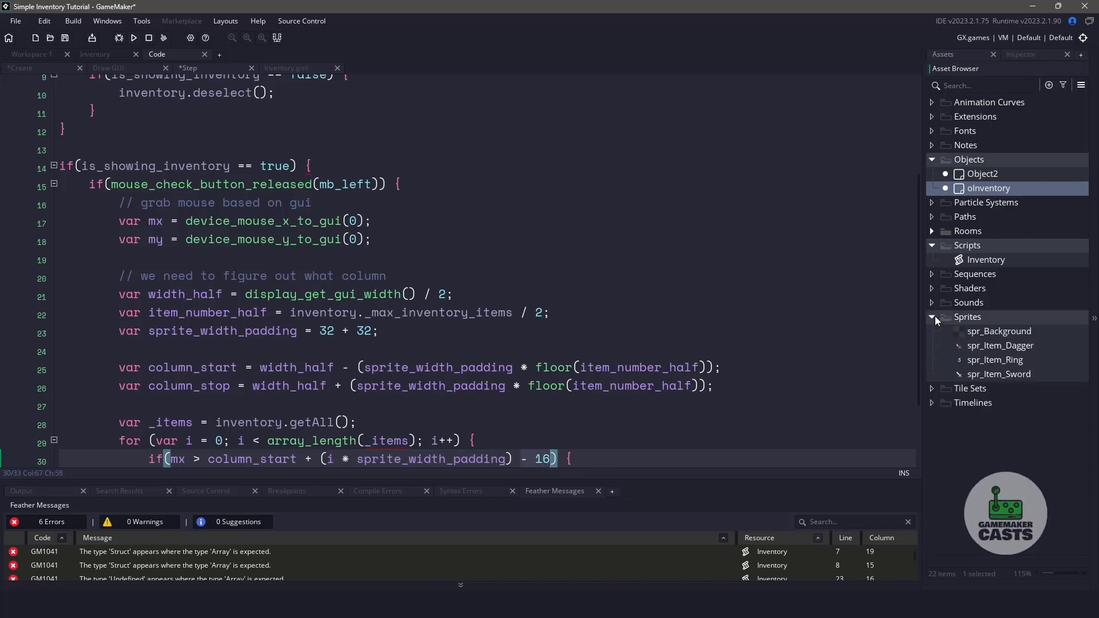
double_click(986, 347)
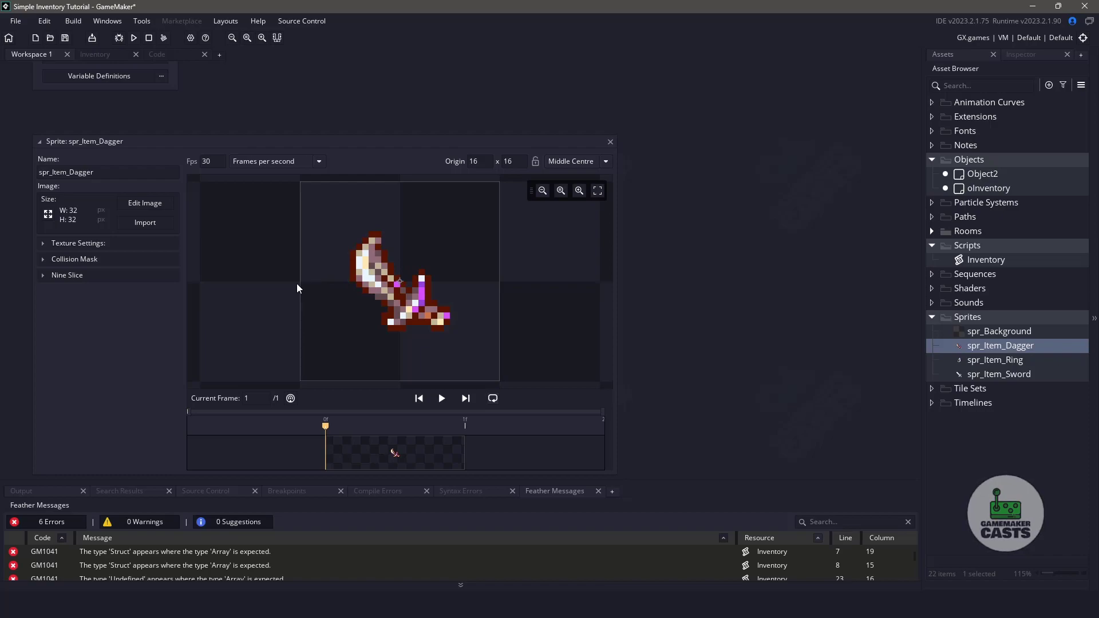
click(609, 144)
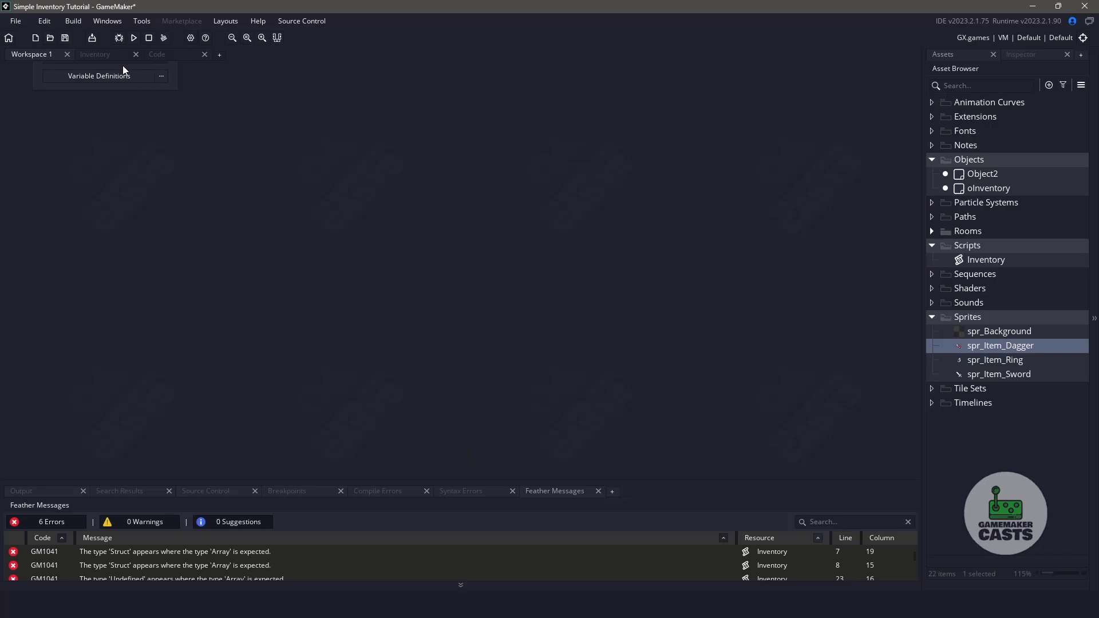
click(102, 54)
Step: Inside the inner right-edge check, call inventory.select(i) on the clicked slot
click(176, 54)
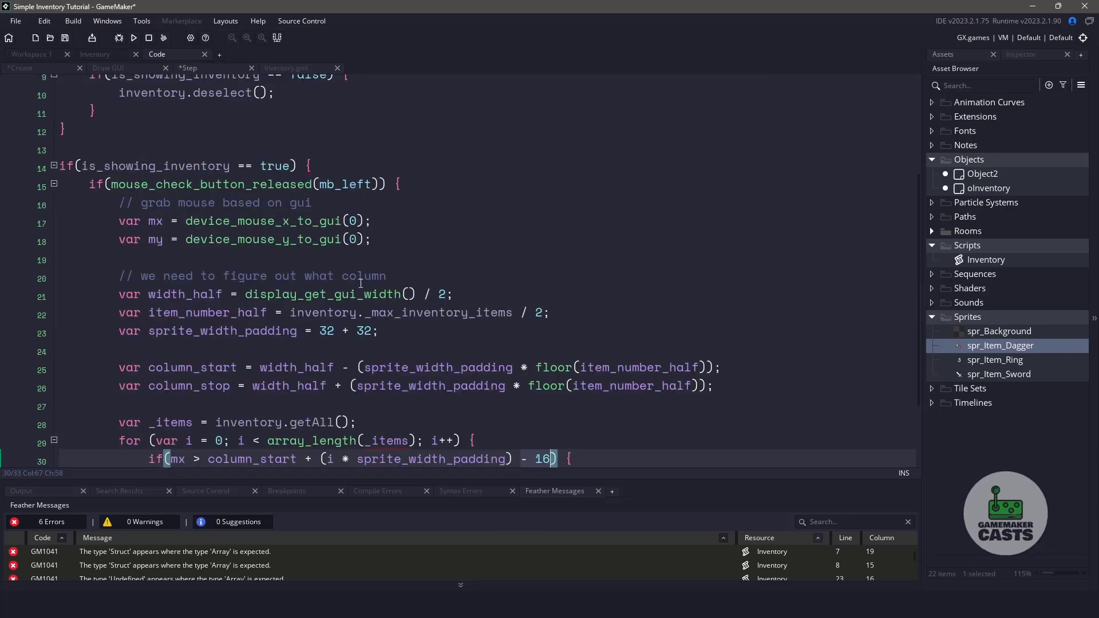
scroll(676, 330, down, 1)
text(if(mx < column_start + (i * sprite_width_padding) + 16) {)
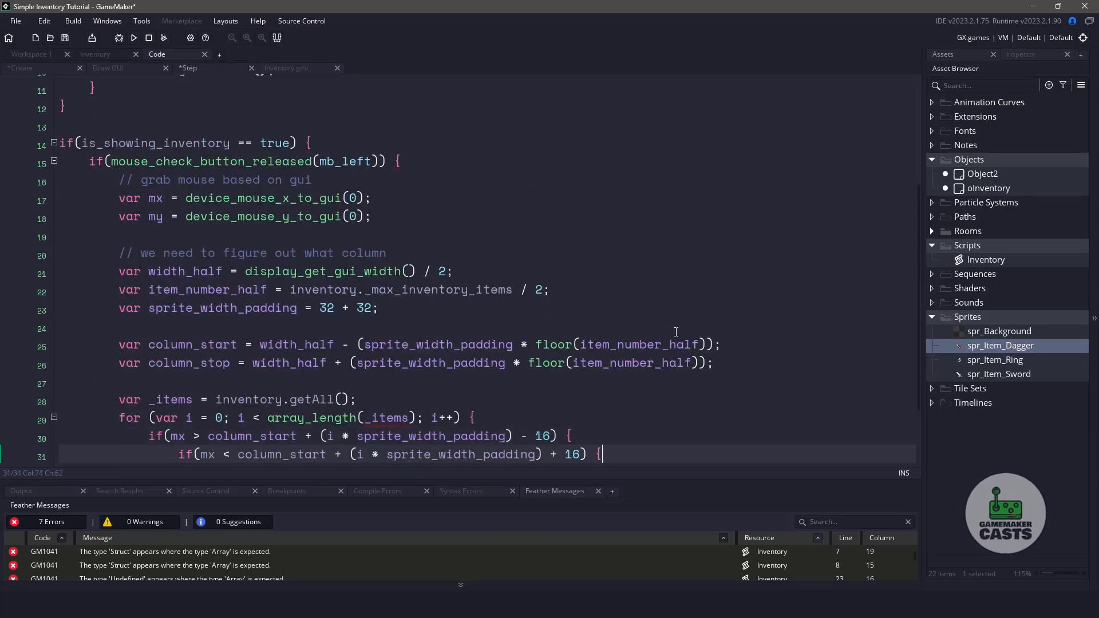
key(Return)
text(})
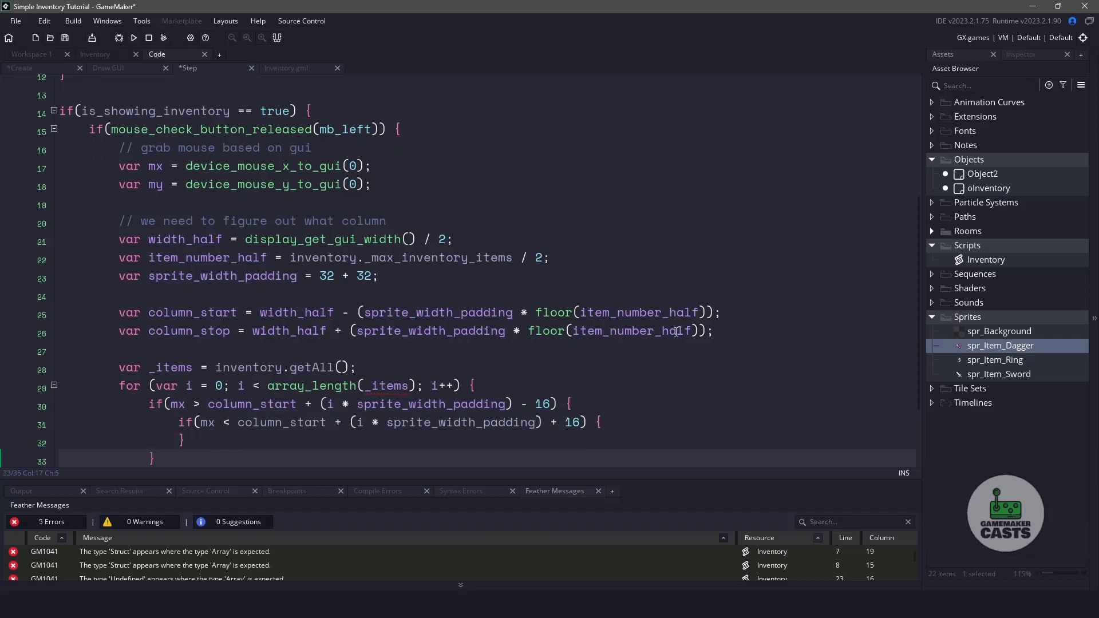
key(Return)
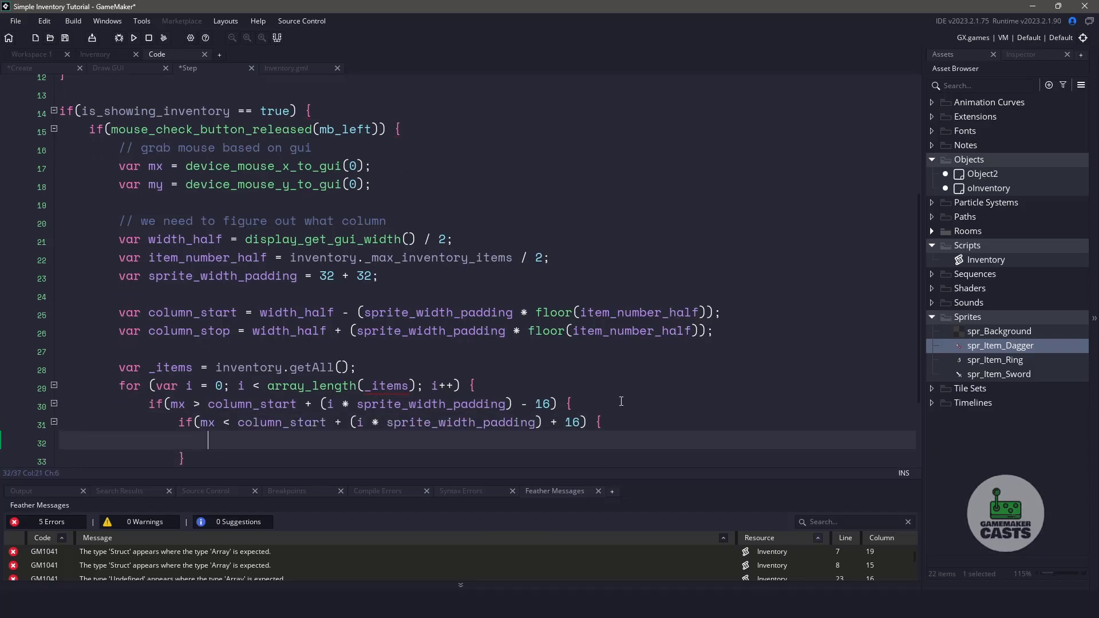
text(inventory.select(i);)
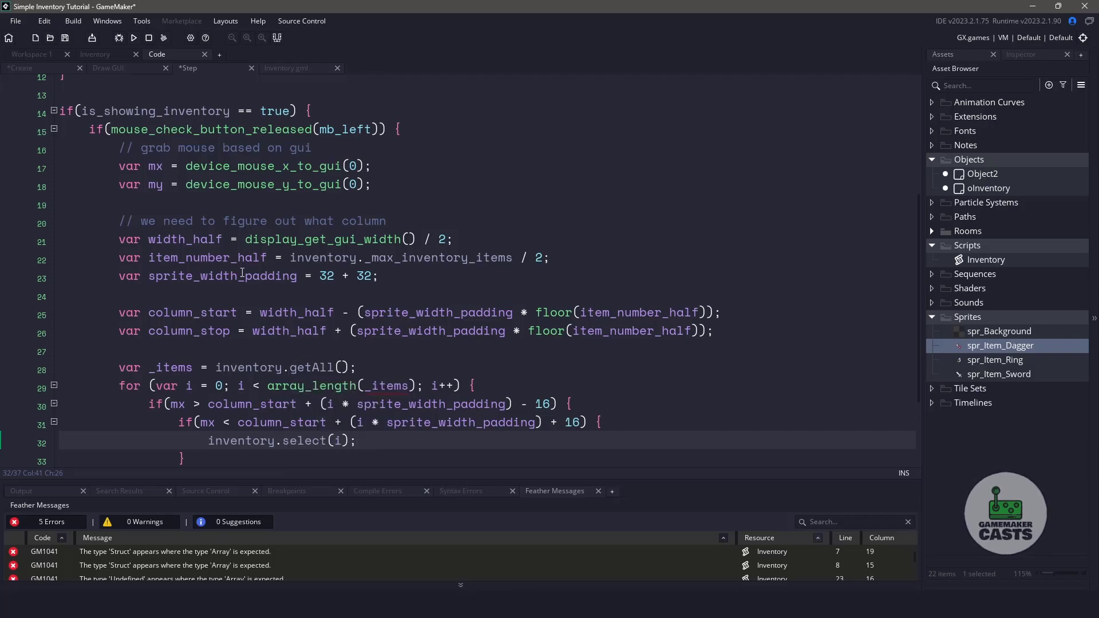
click(118, 222)
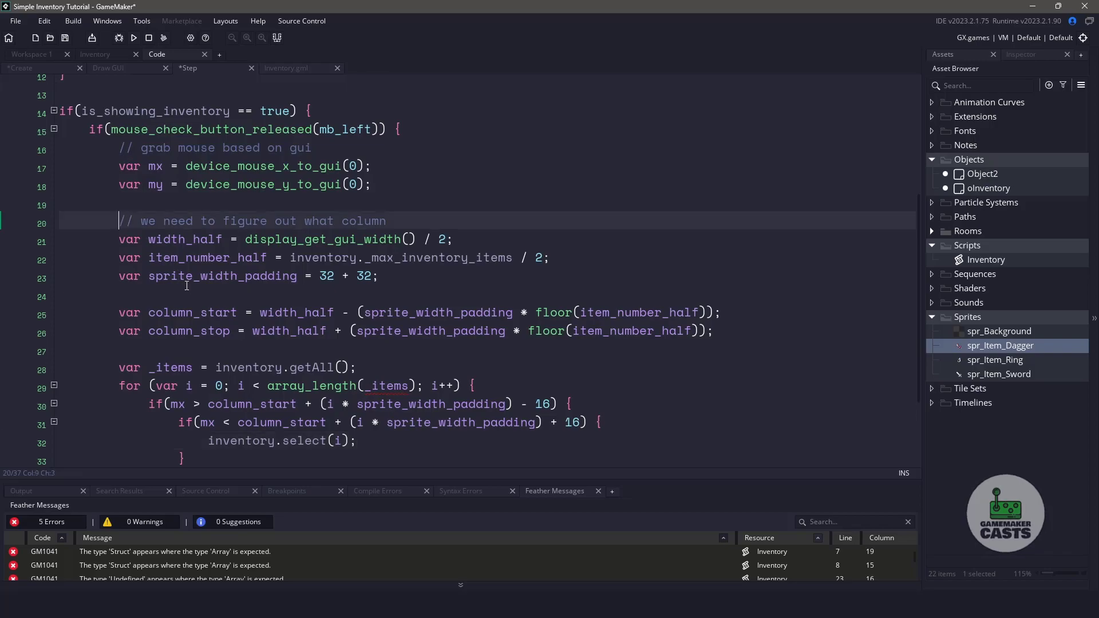
scroll(117, 222, down, 5)
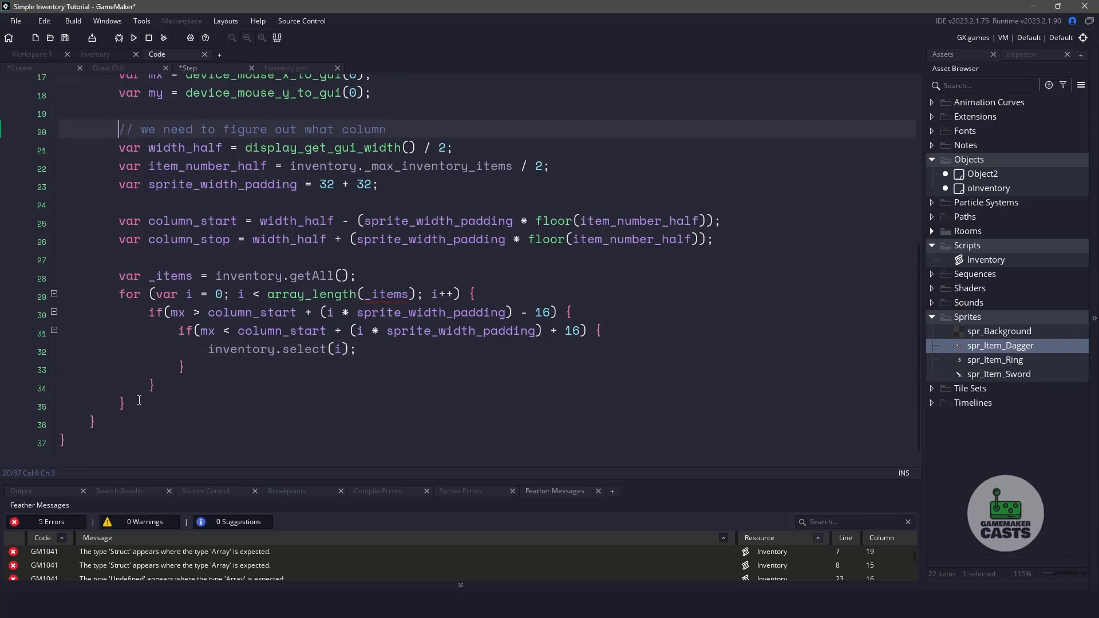
Step: Copy the column-finding code from Step into the Draw GUI event and un-indent it
shift+click(127, 403)
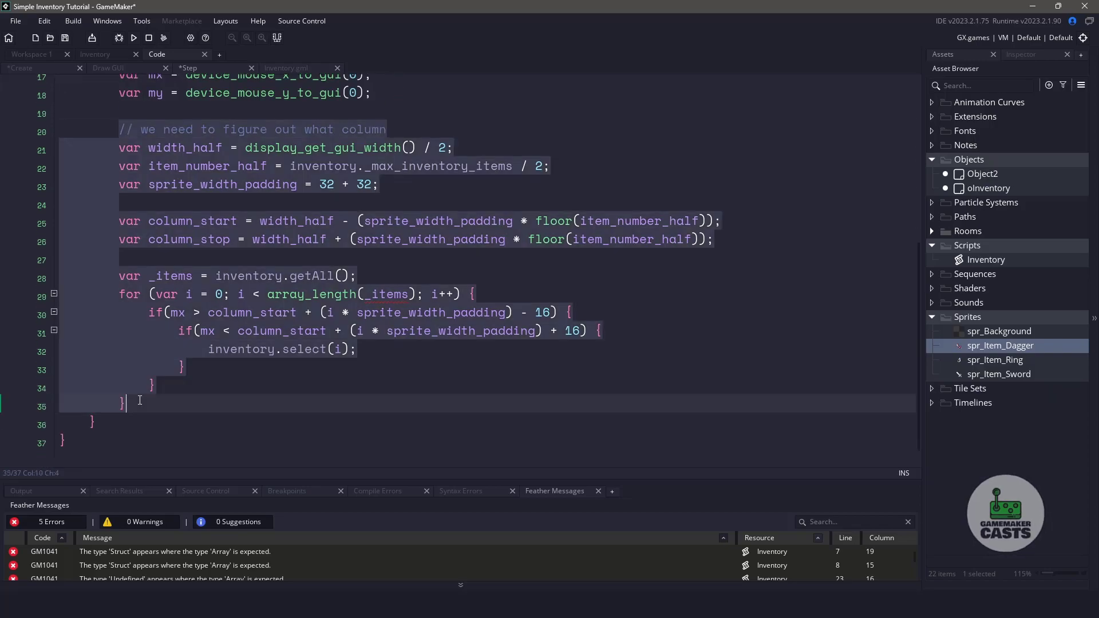
click(128, 66)
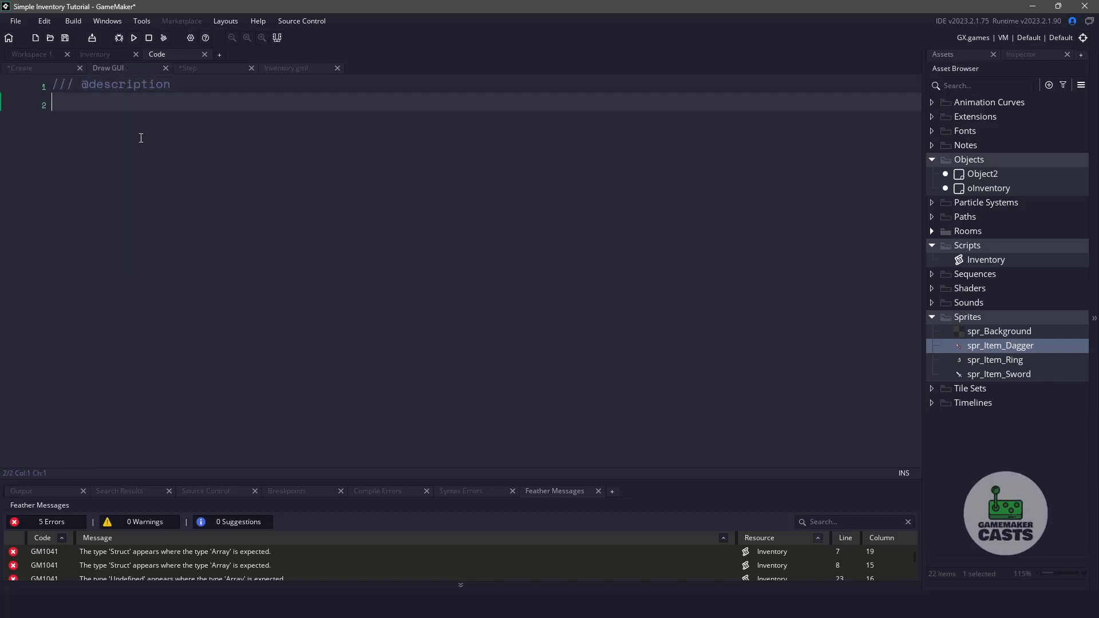
key(Return)
text(// we need to figure out what column 		var width_half = display_get_gui_width() / 2; 		var item_number_half = inventory._max_inventory_items / 2; 		var sprite_width_padding = 32 + 32;  		var column_start = width_half - (sprite_width_padding * floor(item_number_half)); 		var column_stop = width_half + (sprite_width_padding * floor(item_number_half));  		var _items = inventory.getAll(); 		for (var i = 0; i < array_length(_items); i++) { 			if(mx > column_start + (i * sprite_width_padding) - 16) { 				if(mx < column_start + (i * sprite_width_padding) + 16) { 					inventory.select(i); 				} 			} 		})
key(ctrl+a)
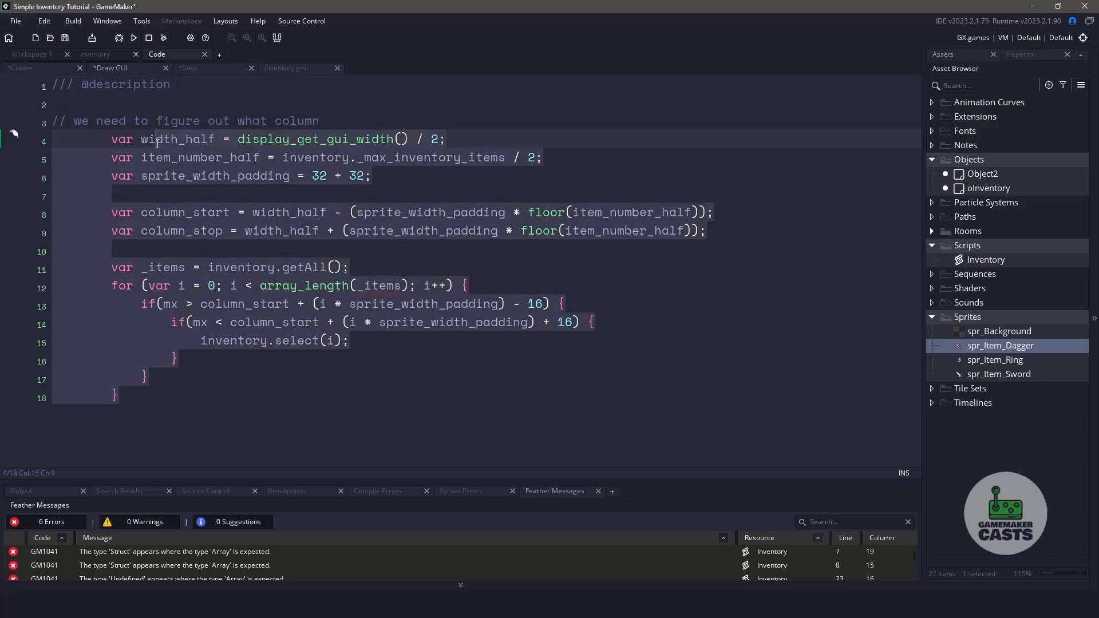
key(shift+Tab)
key(shift+Tab)
Step: Wrap the pasted code in an if(is_showing_inventory) block
click(278, 110)
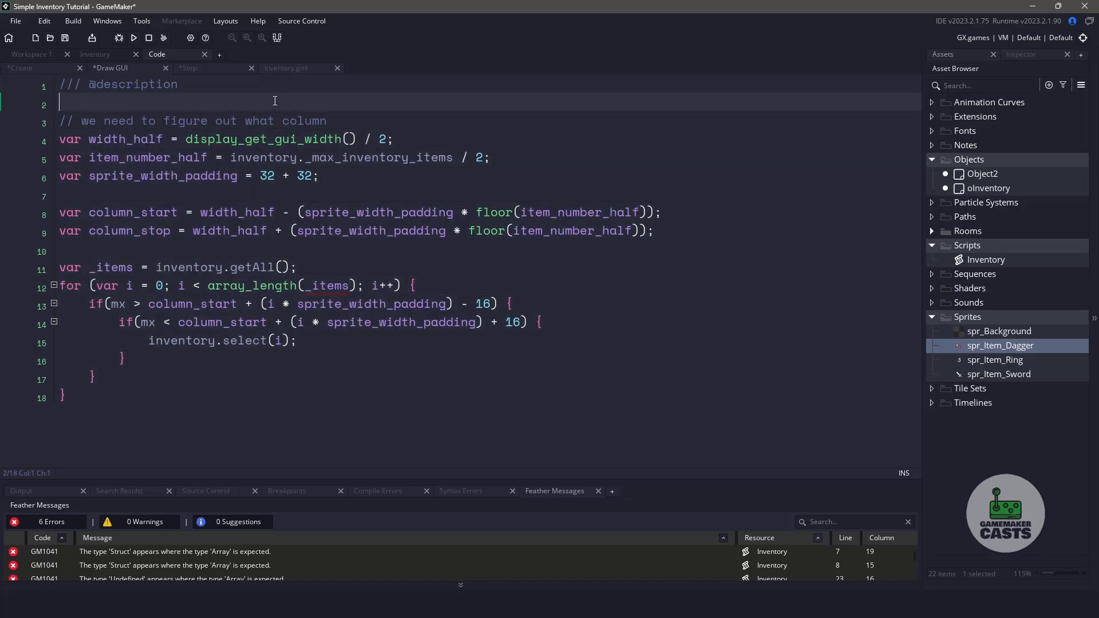
key(Return)
text(if(is_showing_inventory) {)
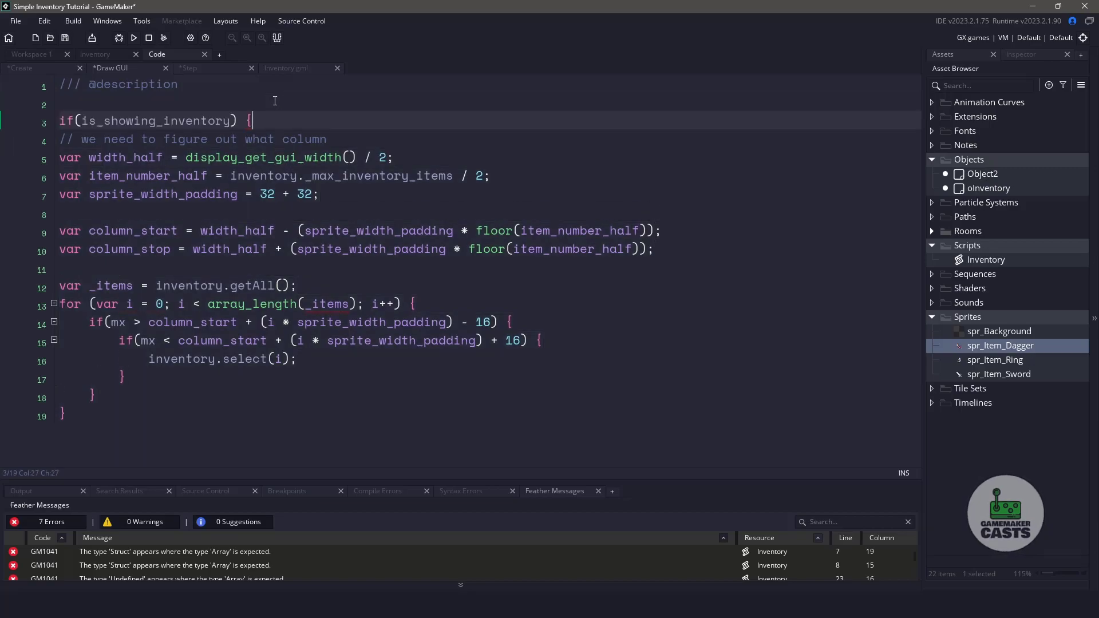
key(ctrl+shift+End)
key(Tab)
key(Right)
key(Return)
text(})
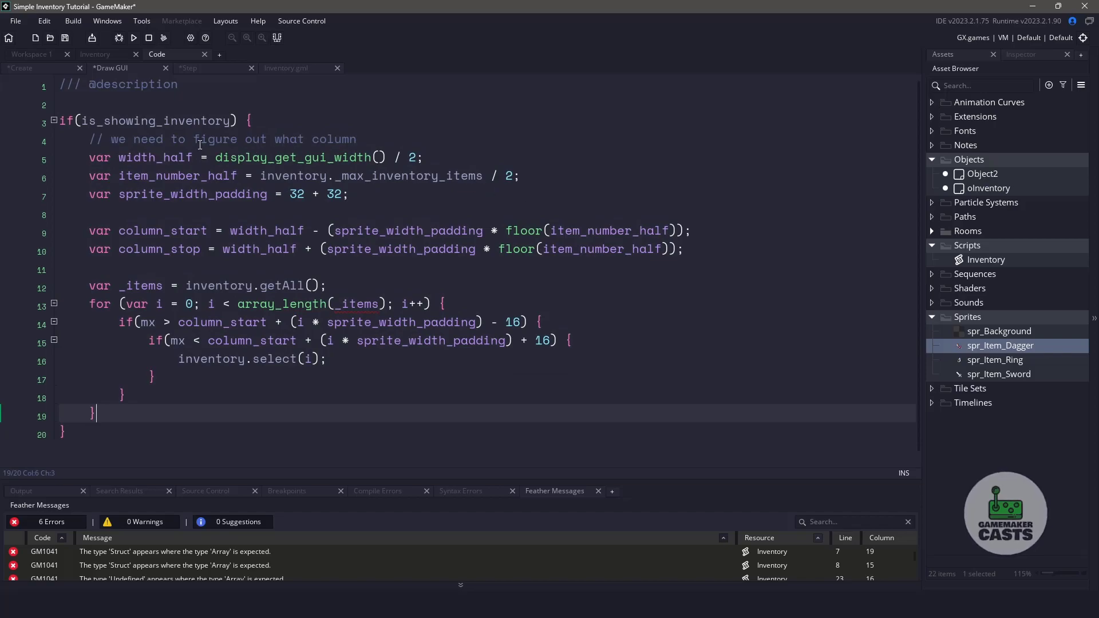
Step: Add height_half and replace the column bounds with xx, yy and a background-drawing loop
click(158, 158)
key(End)
key(Return)
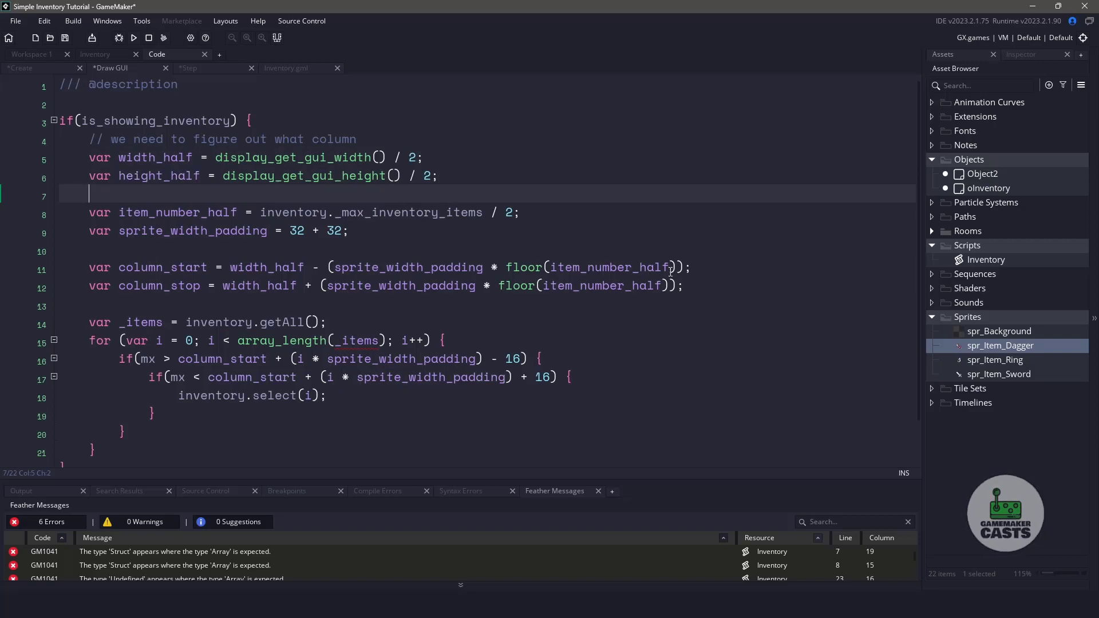
click(698, 285)
shift+click(96, 273)
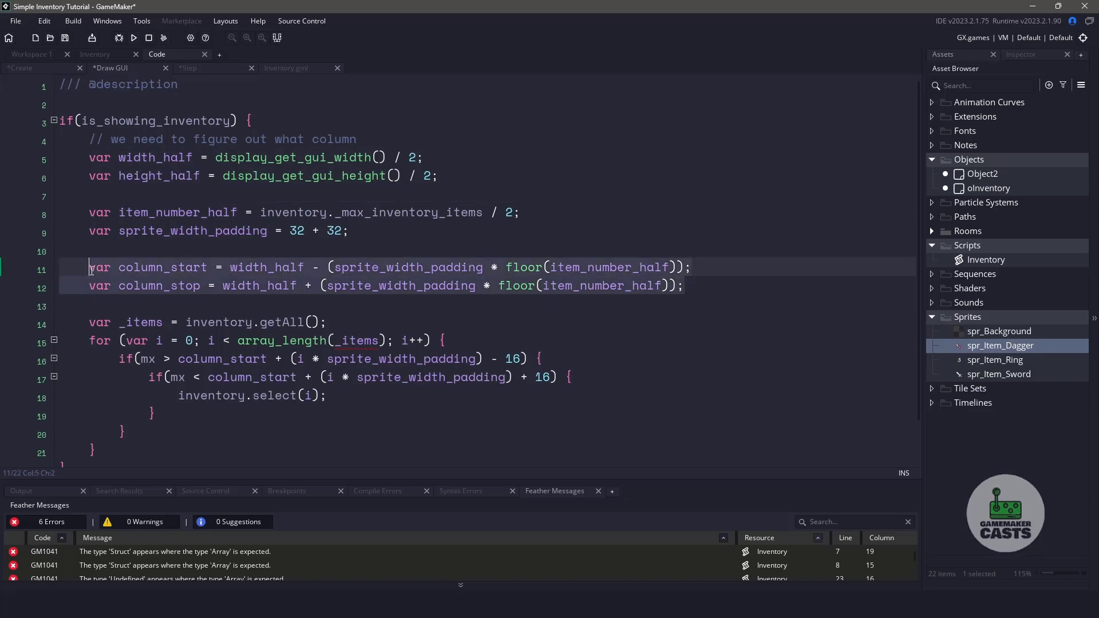
text(var xx = width_half - (sprite_width_padding * floor(item_number_half)); 	var yy = height_half;)
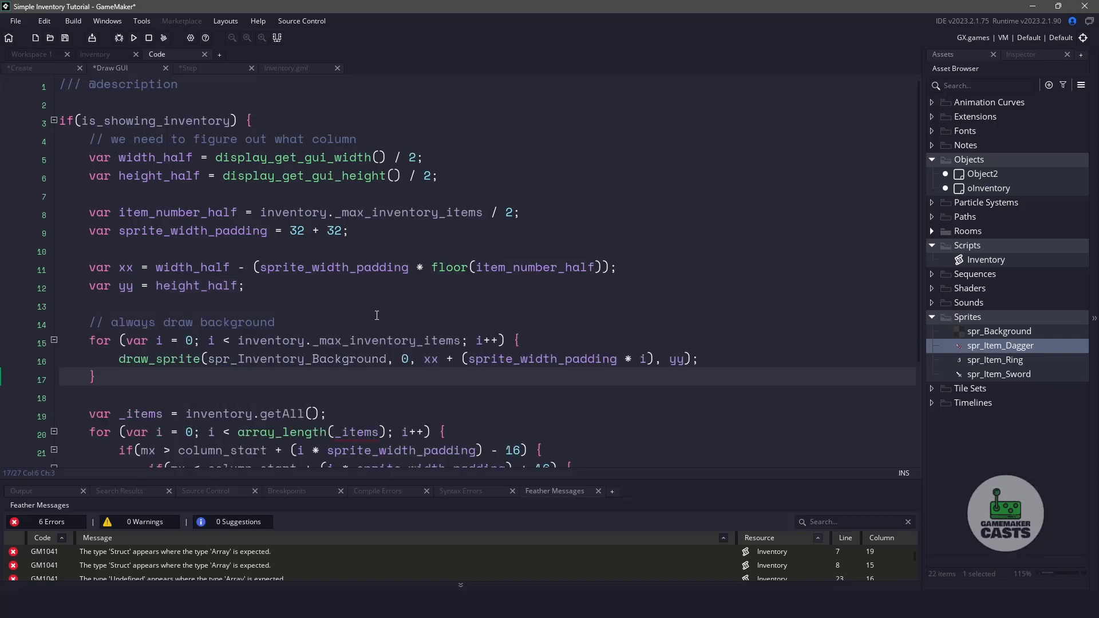
Step: Rename the spr_Background asset to spr_Inventory_Background, clearing the error
click(313, 359)
double_click(314, 359)
key(ctrl+c)
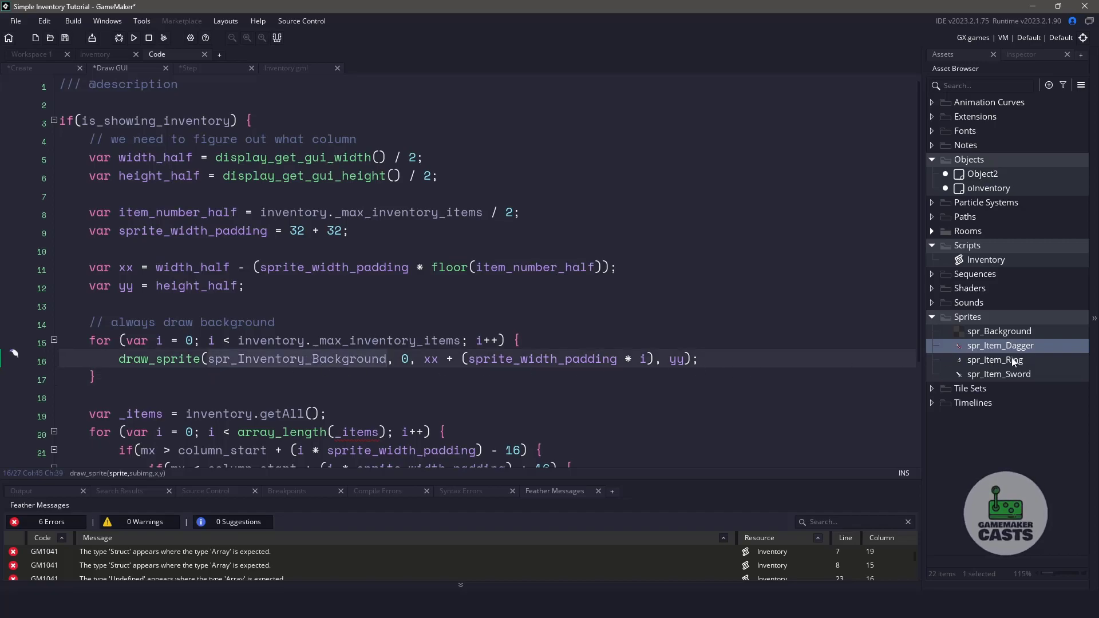
click(998, 331)
key(F2)
key(ctrl+v)
key(Return)
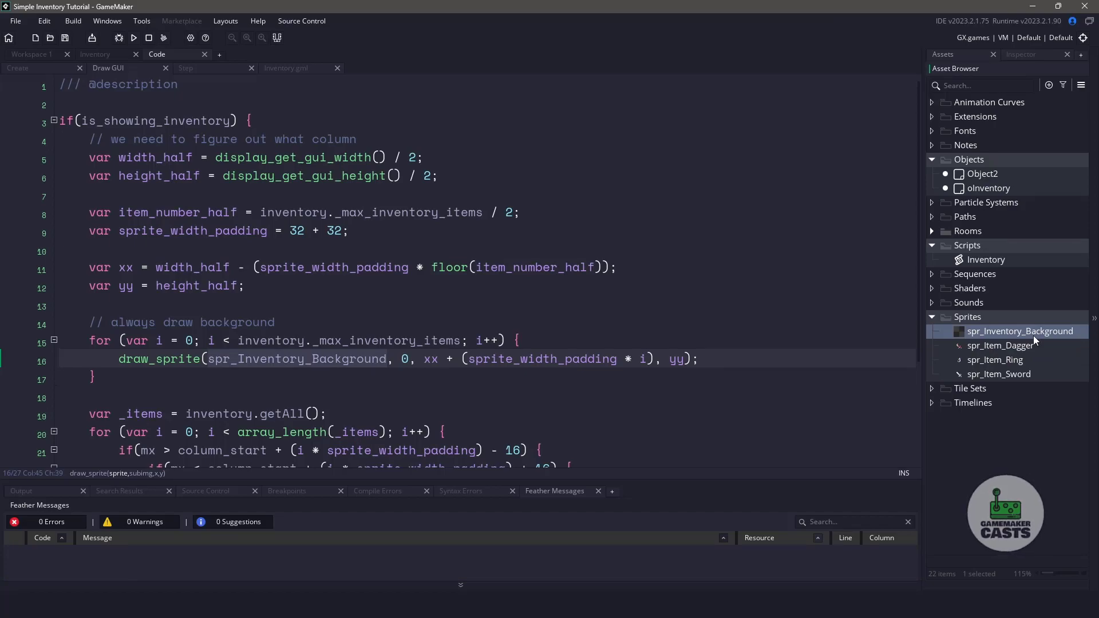
scroll(344, 344, down, 3)
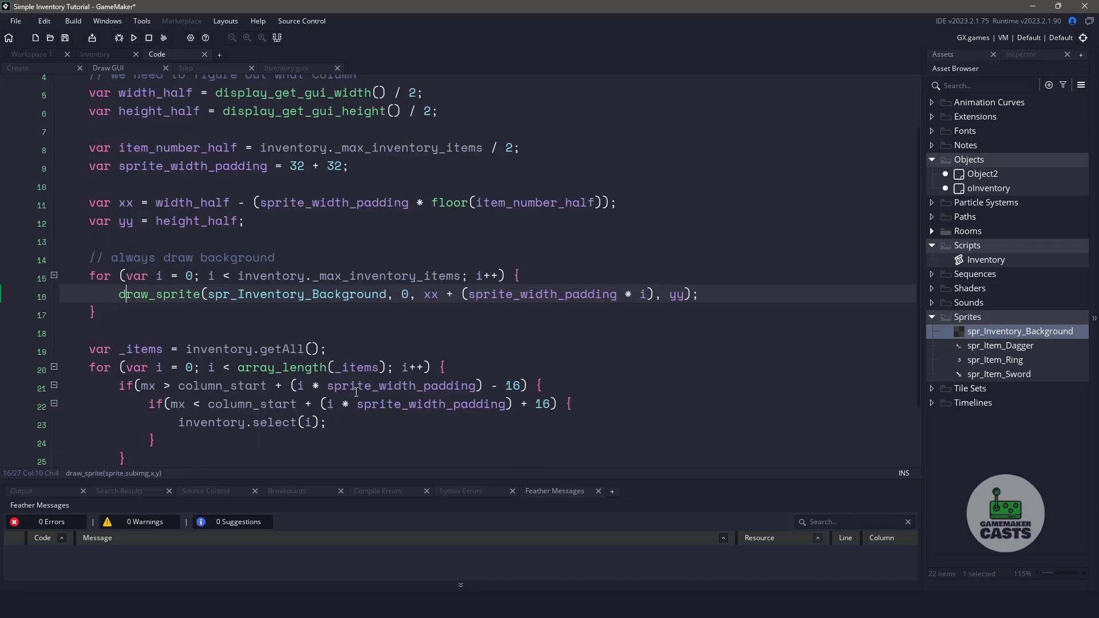
click(120, 361)
Step: Replace the old column check with a draw_sprite call for each _items[i] sprite
shift+click(150, 390)
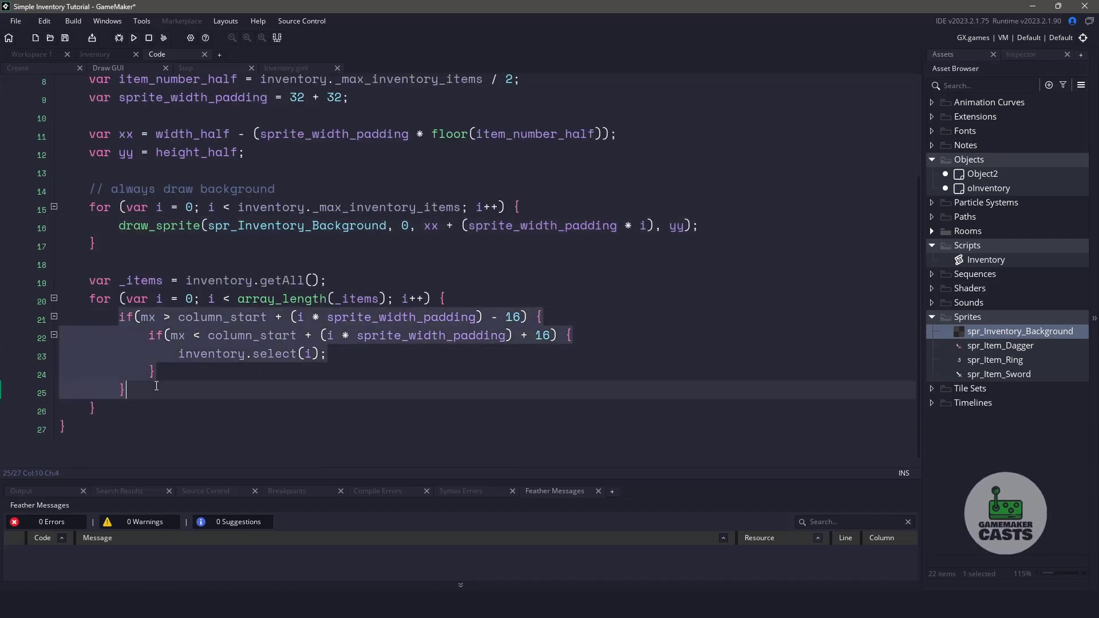
key(Delete)
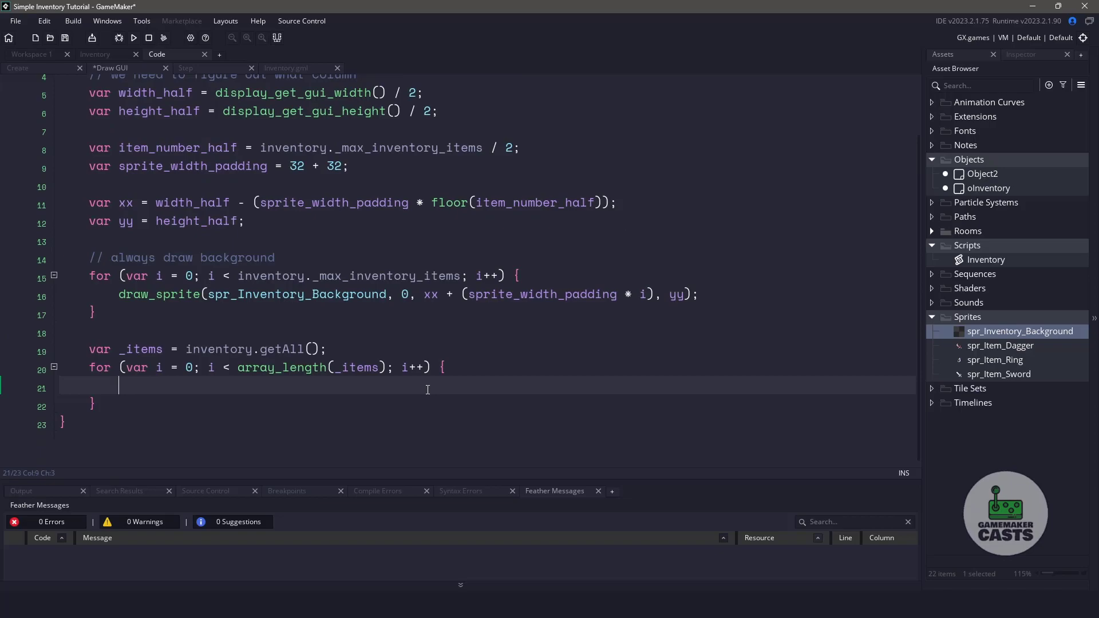
text(// draw sprite 		draw_sprite(_items[i].sprite, 0, xx + (sprite_width_padding * i), yy);)
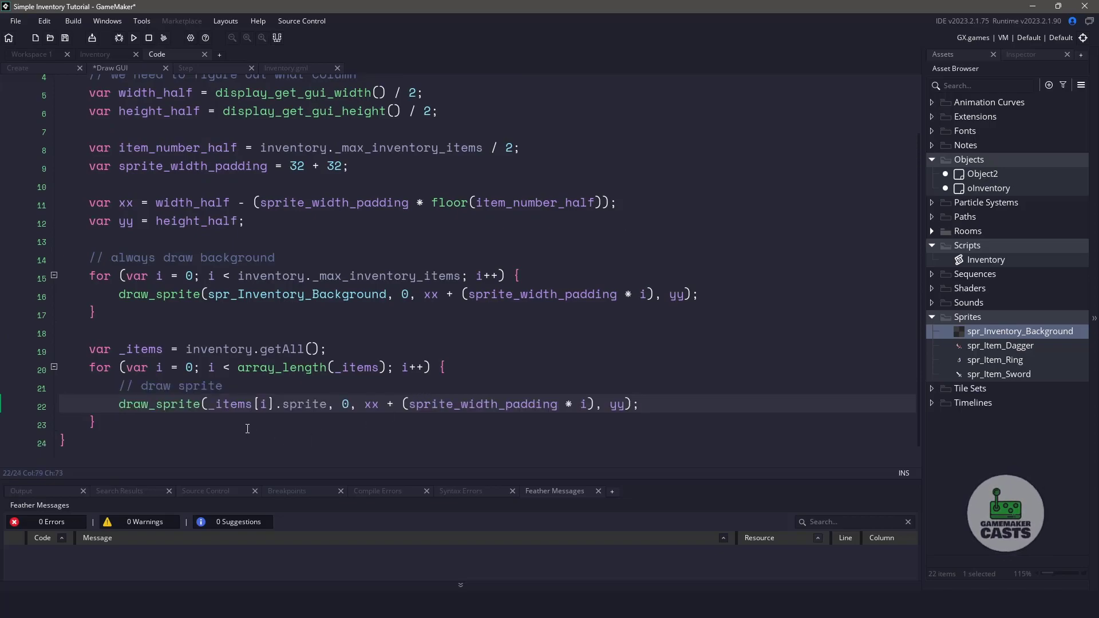
click(299, 405)
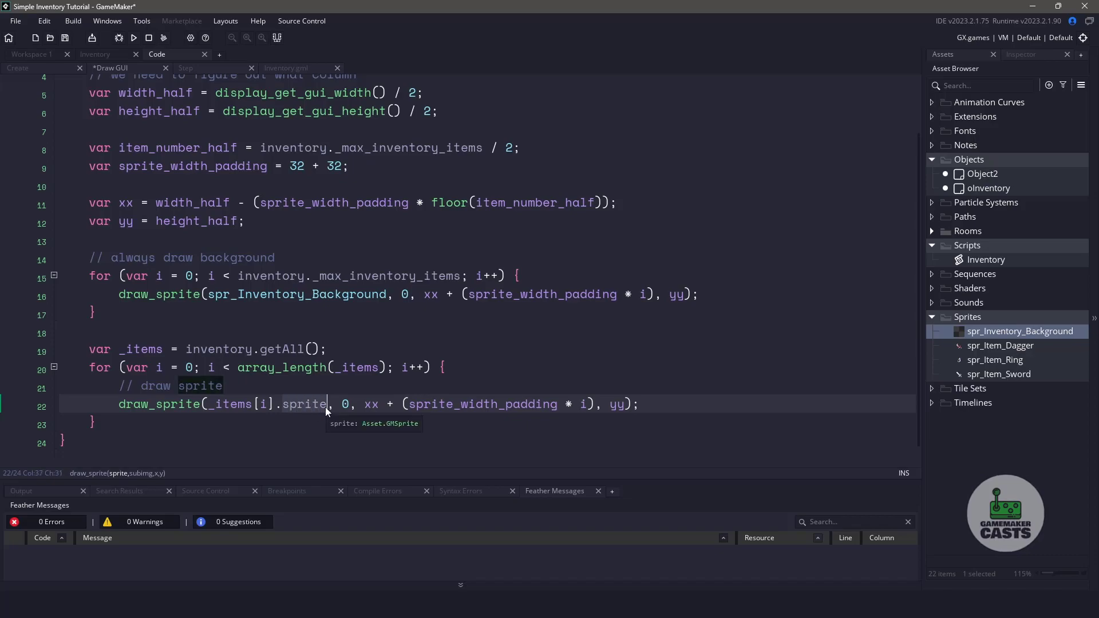
click(260, 404)
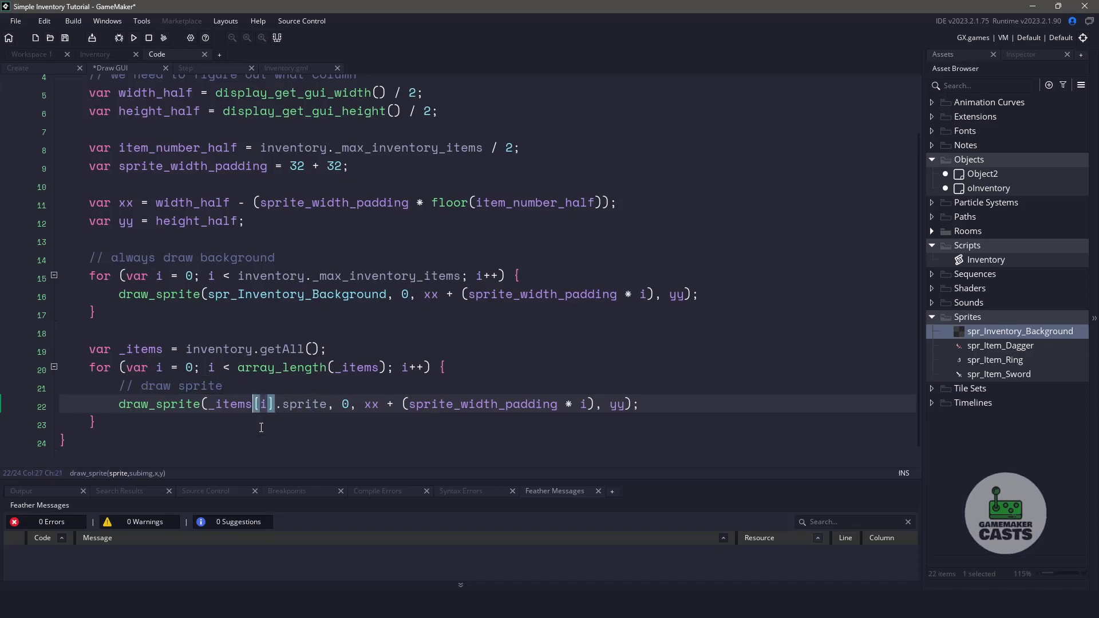
click(290, 411)
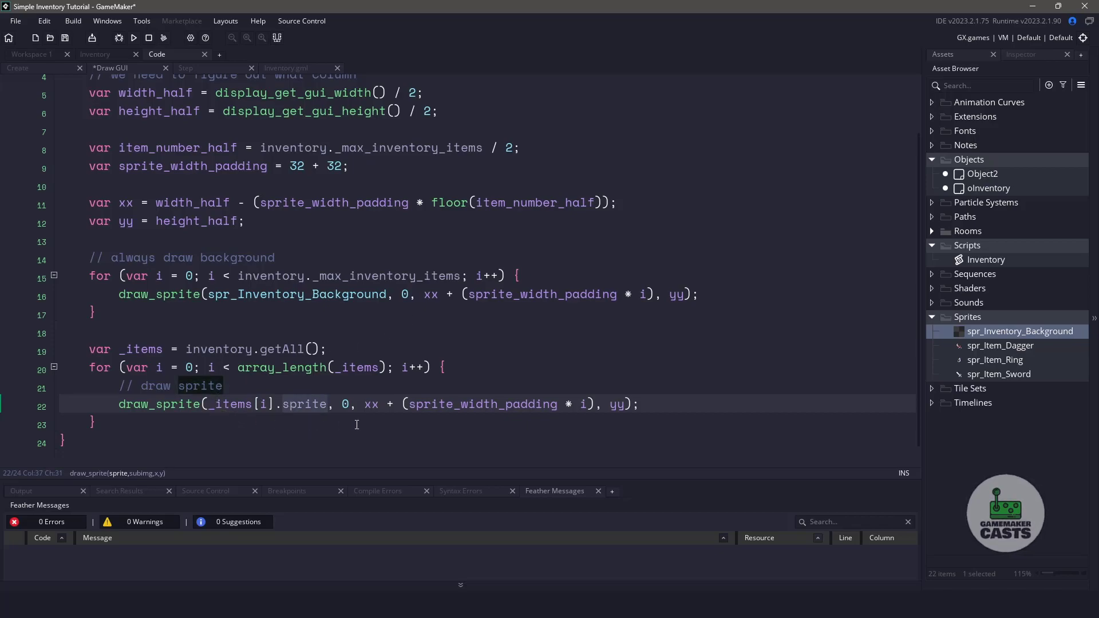
Step: Paste the white hover-rectangle block after the draw call
click(733, 402)
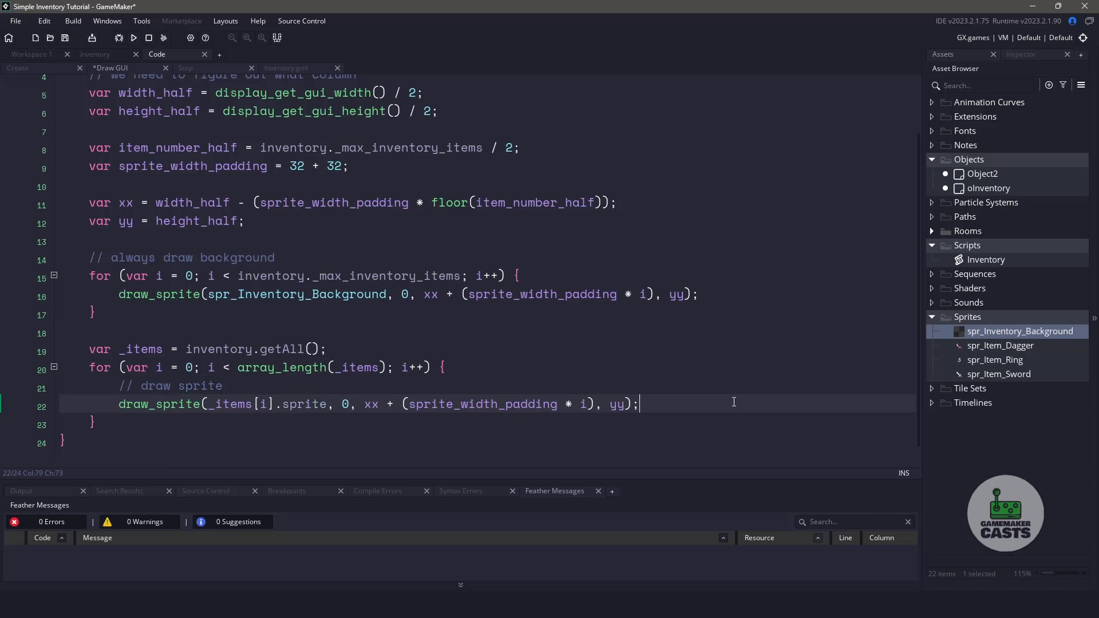
key(Return)
key(ctrl+v)
scroll(691, 385, down, 1)
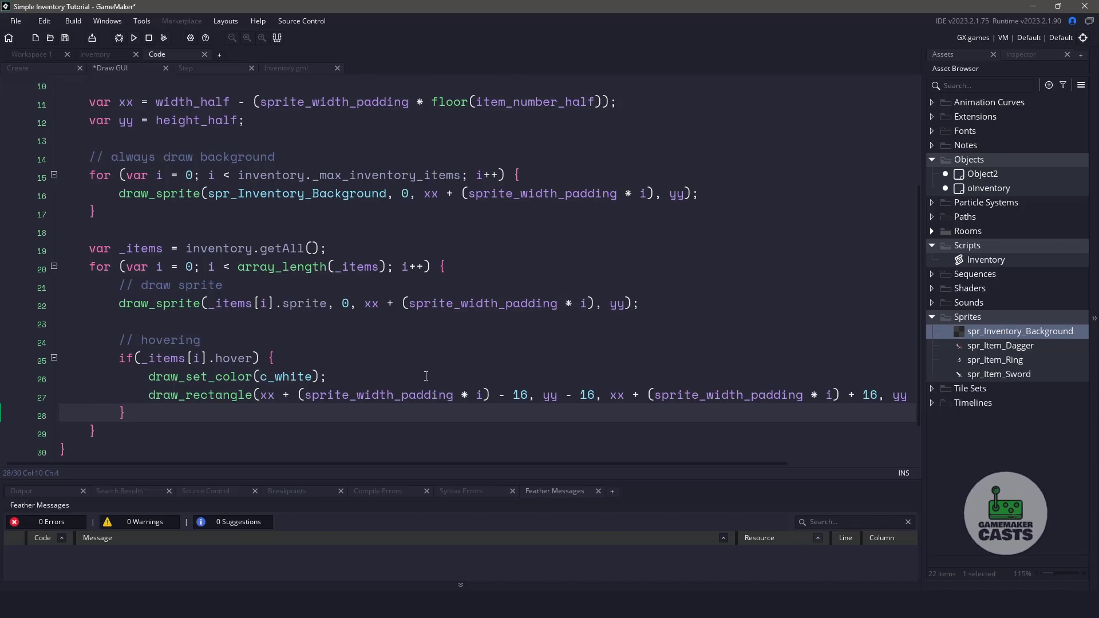
drag(465, 464, 574, 469)
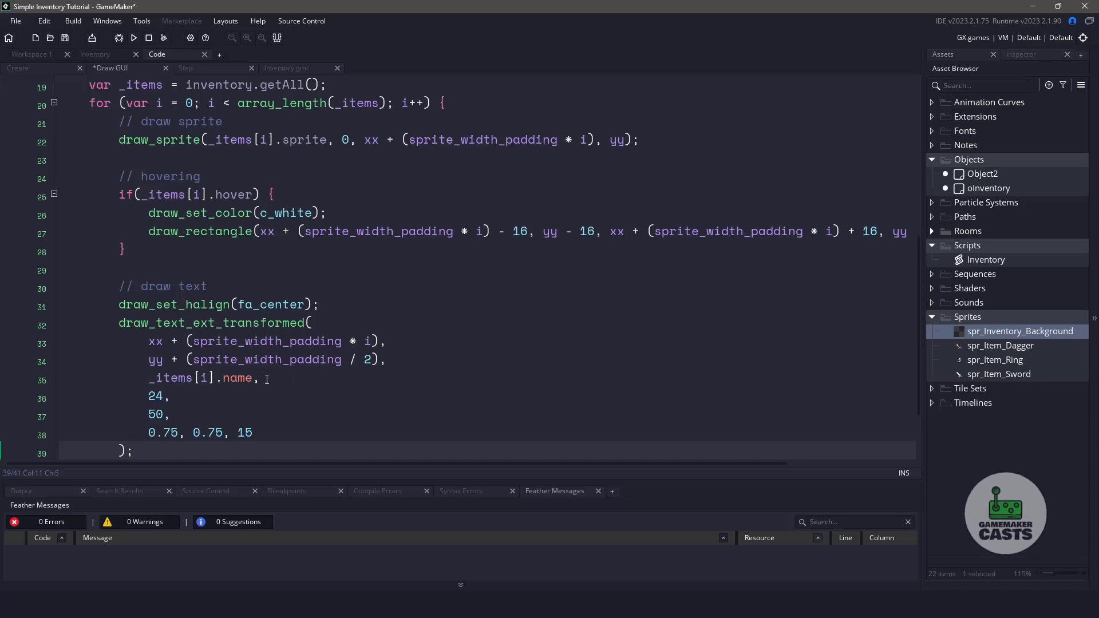
Step: Run the game, check the inventory instance in Room1 and close the room editor
click(274, 431)
key(shift+ctrl+Left)
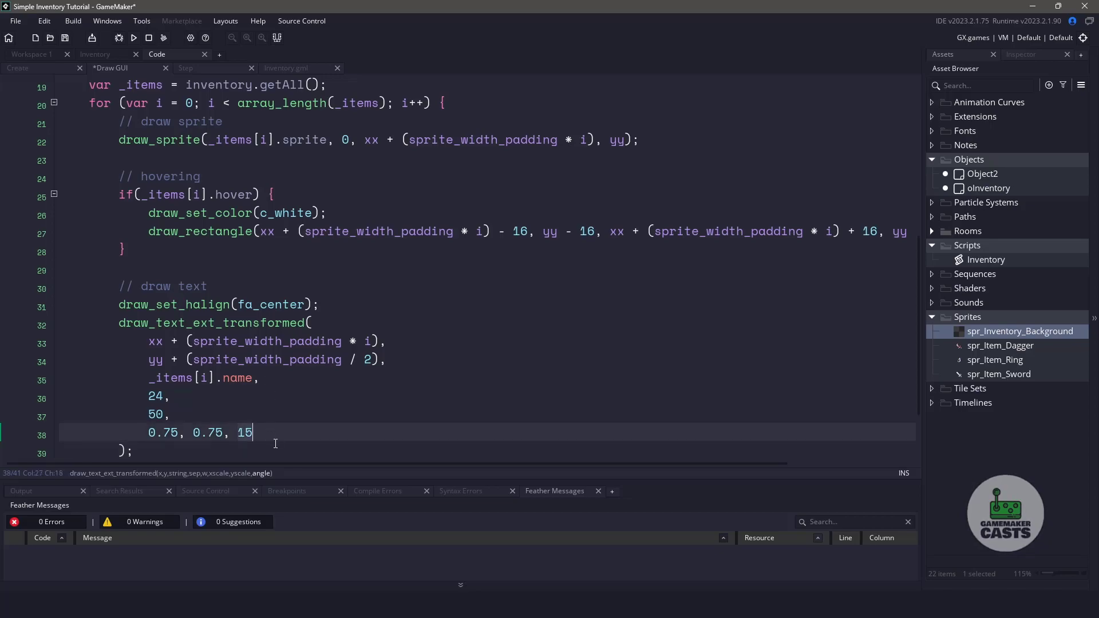
click(929, 232)
double_click(984, 246)
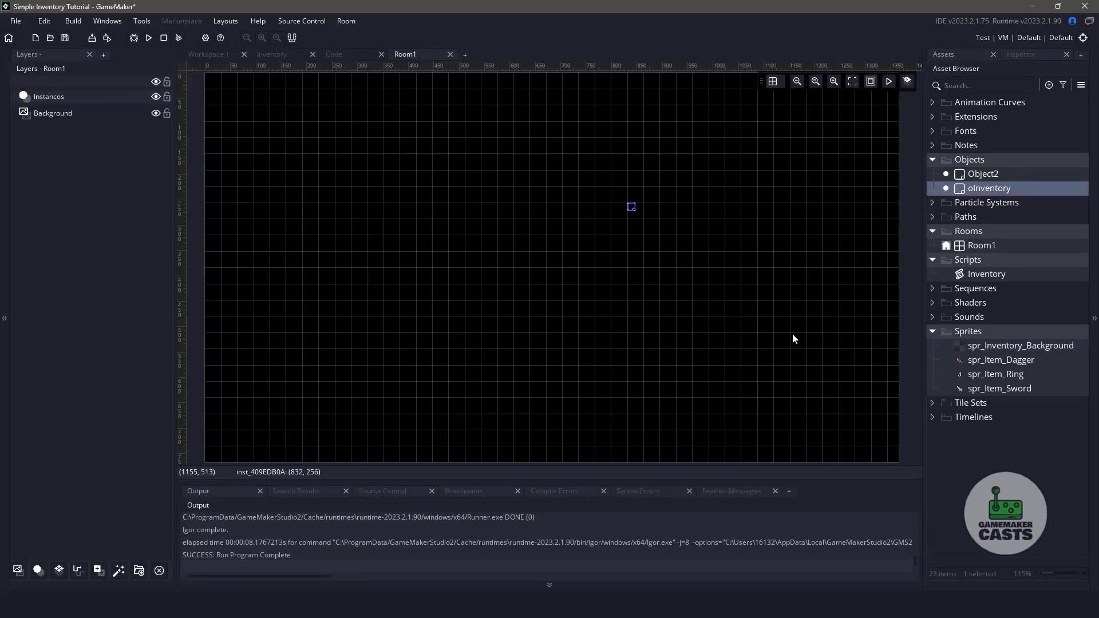
middle_click(408, 53)
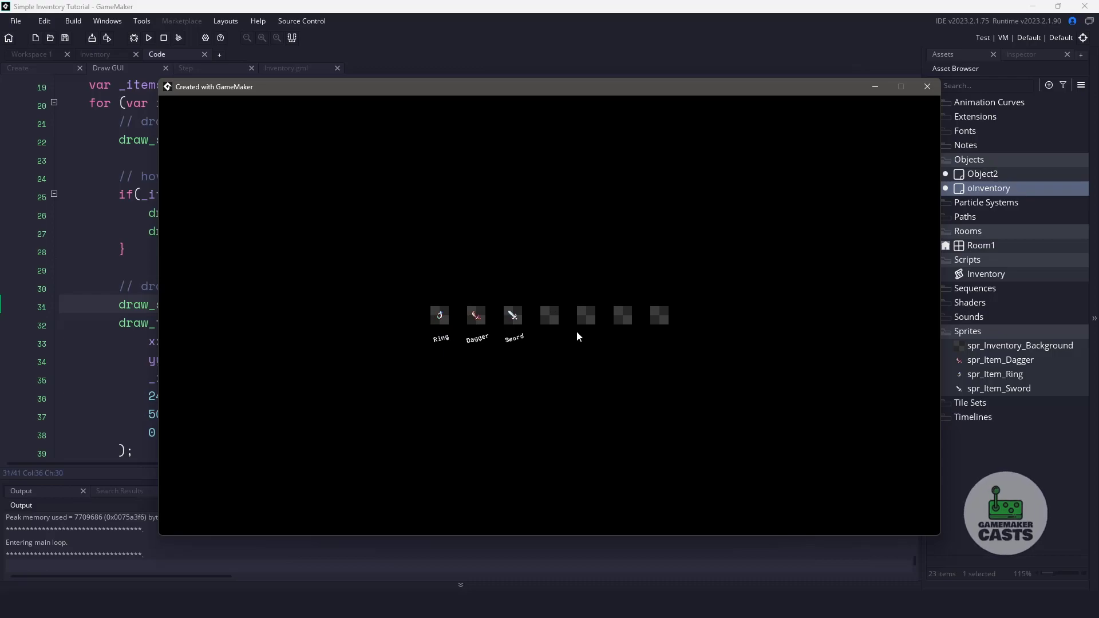
Step: Select the Ring, Dagger and Sword slots, hide the bar with I, and close the game
click(445, 320)
click(507, 320)
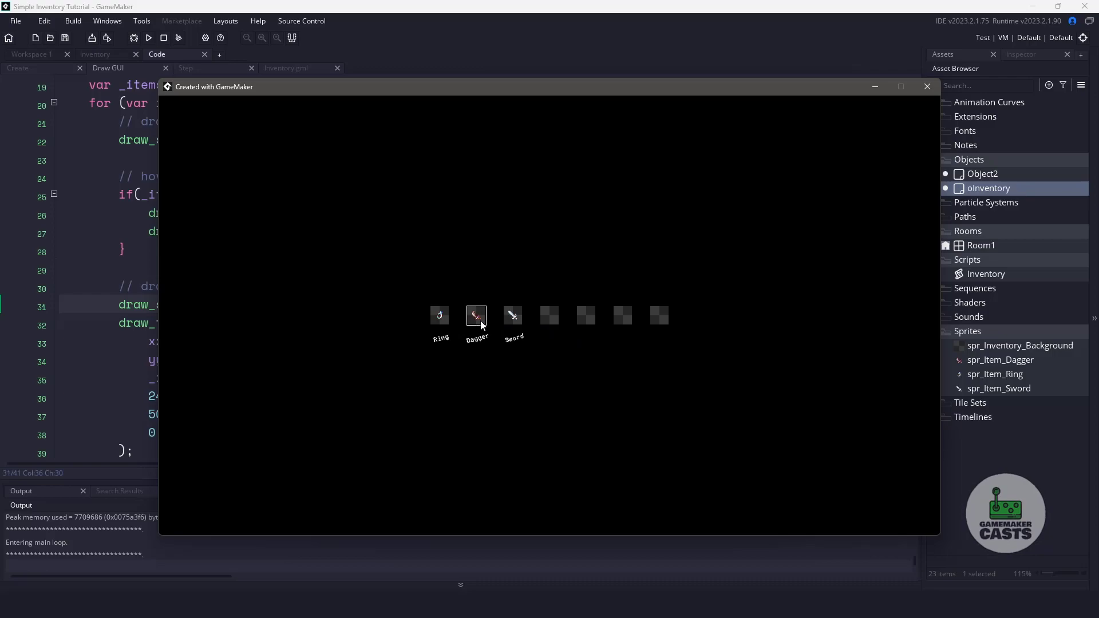
click(512, 318)
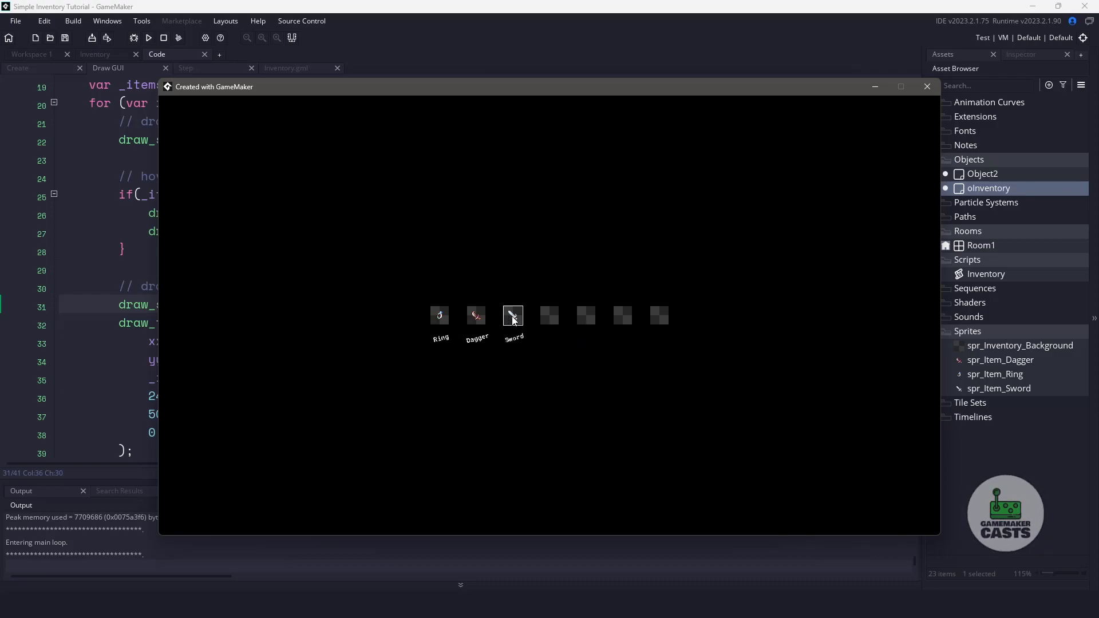
click(441, 317)
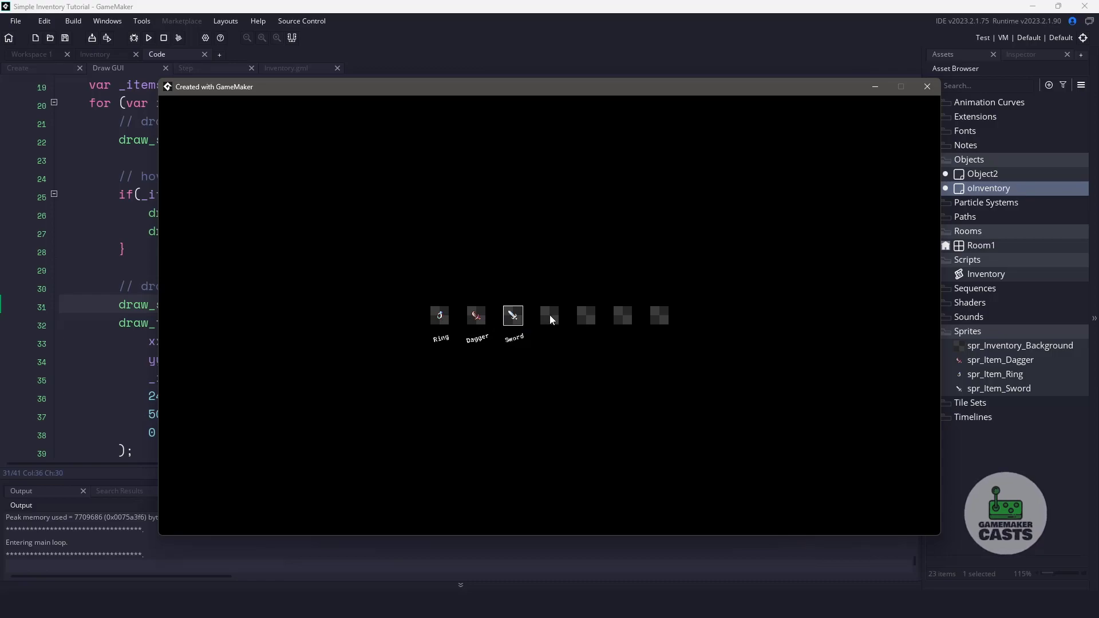
key(i)
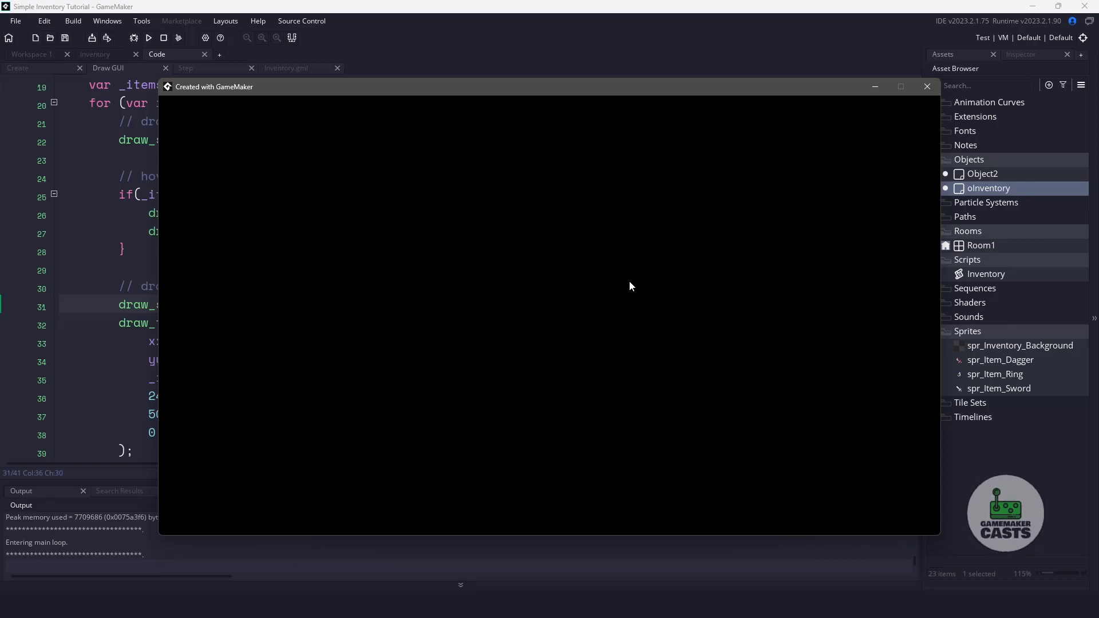
click(926, 86)
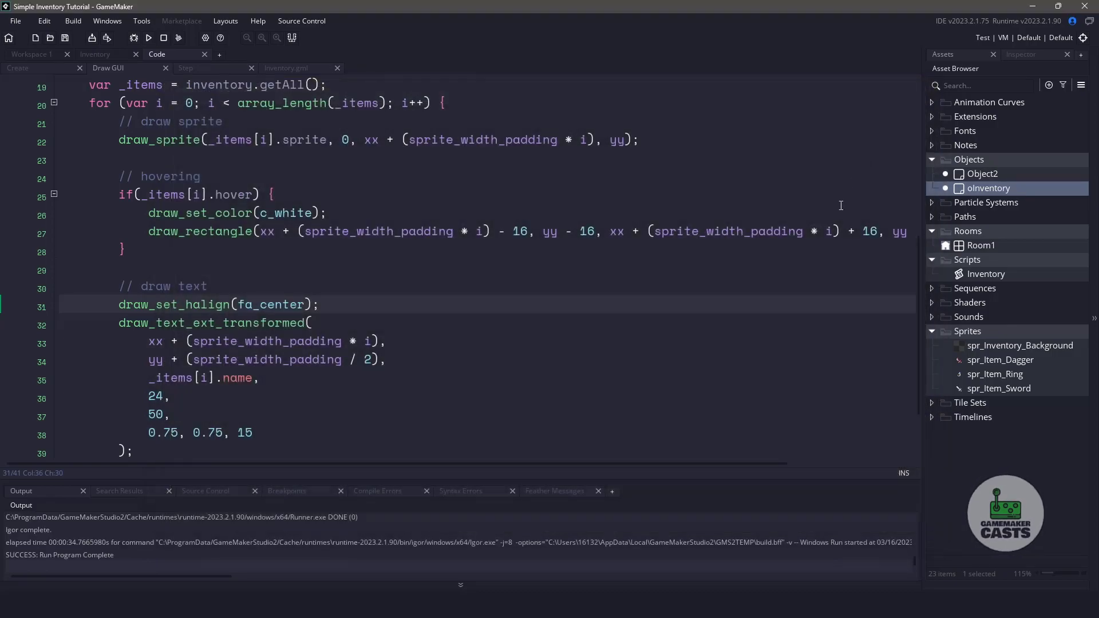
Step: Give Object2 a Step event with y -= 3, image_alpha lerp to 0 and destroy below 0.1
double_click(984, 173)
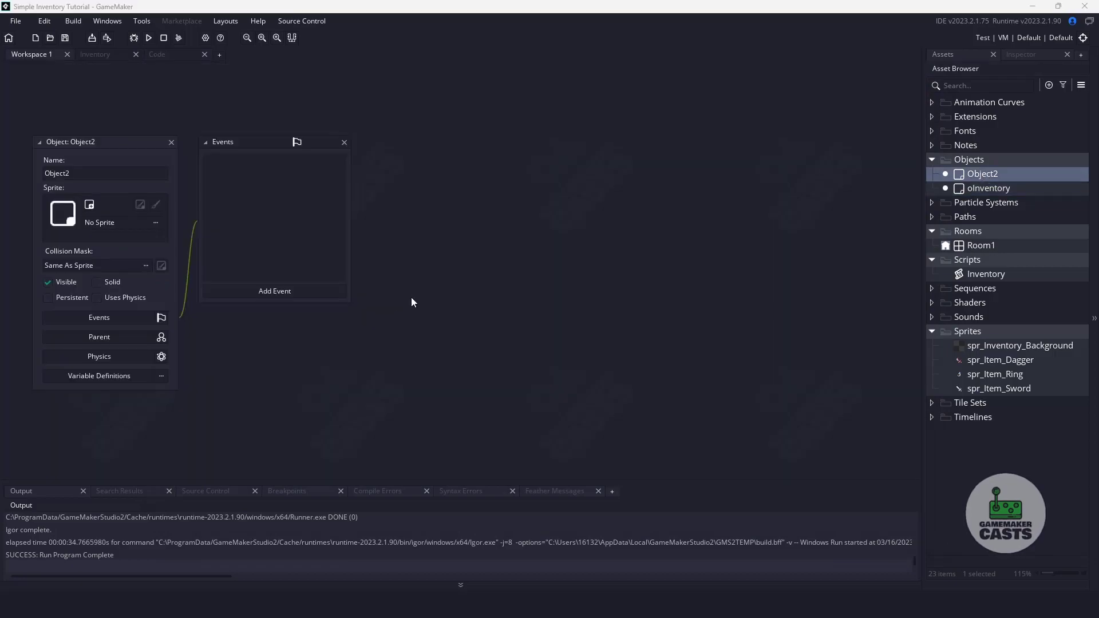
click(290, 293)
mouse_move(311, 340)
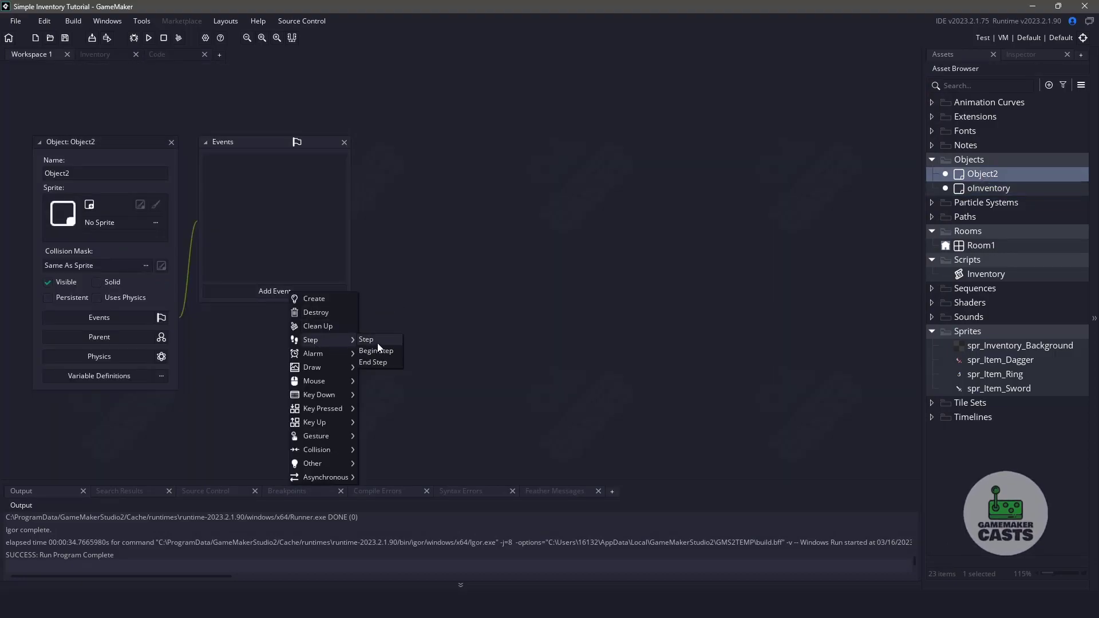
click(367, 340)
key(Return)
key(Return)
text(y)
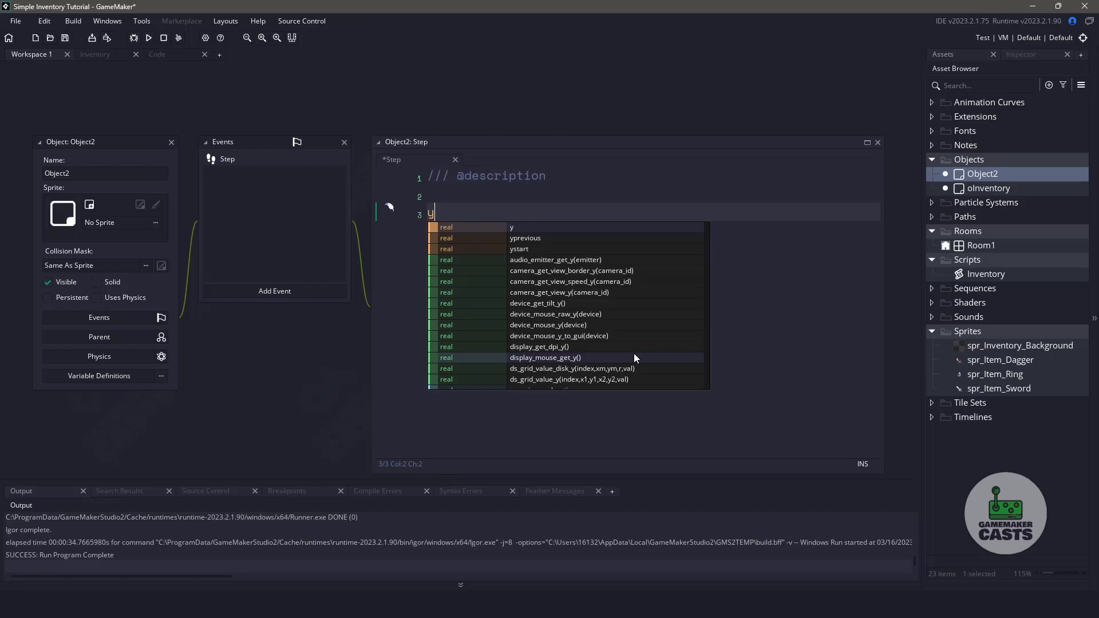
text( -= 3;)
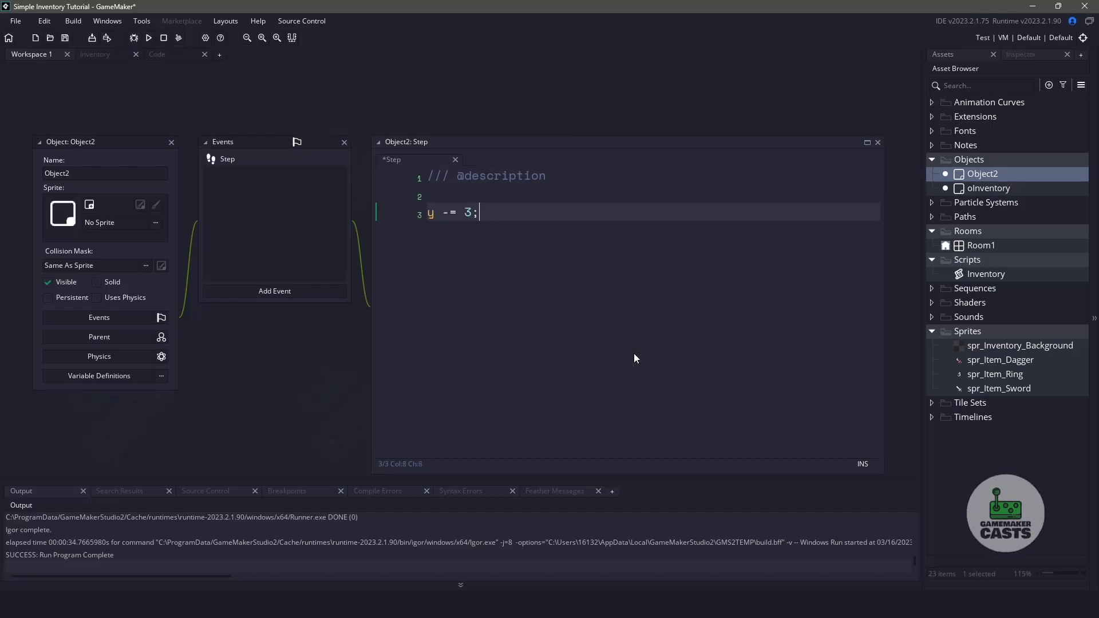
key(Return)
key(Return)
text(ima)
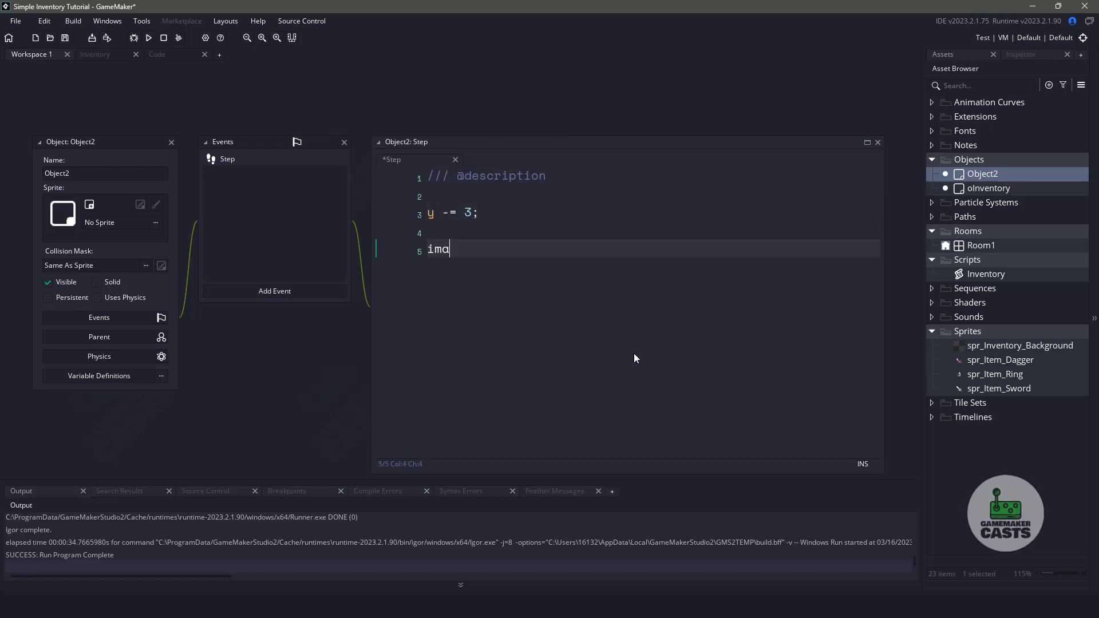
text(ge_alpha)
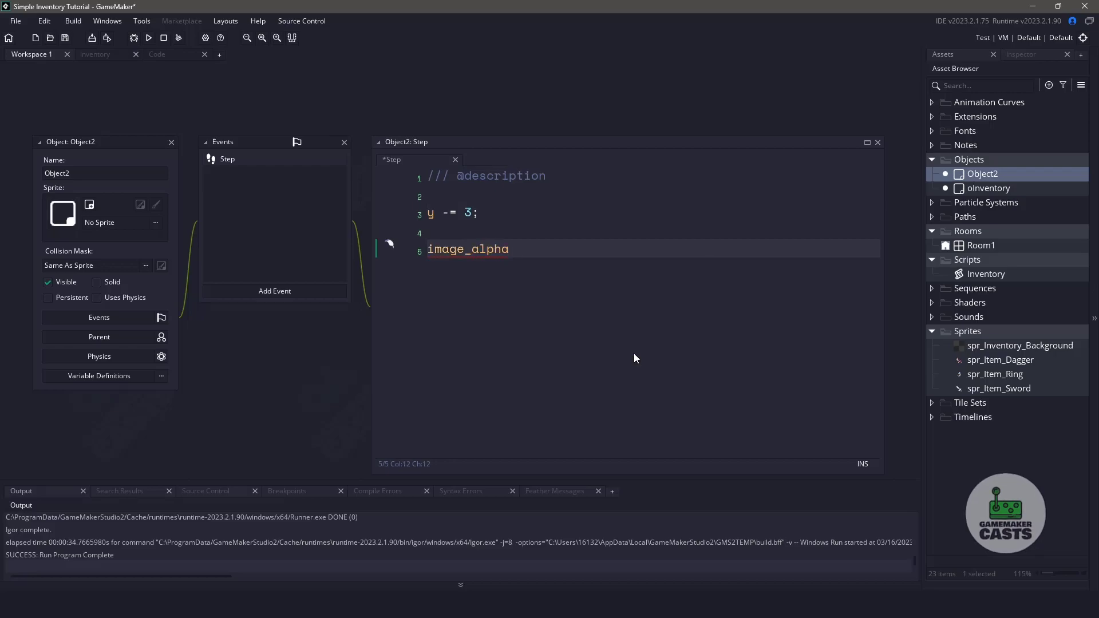
text( = lerp)
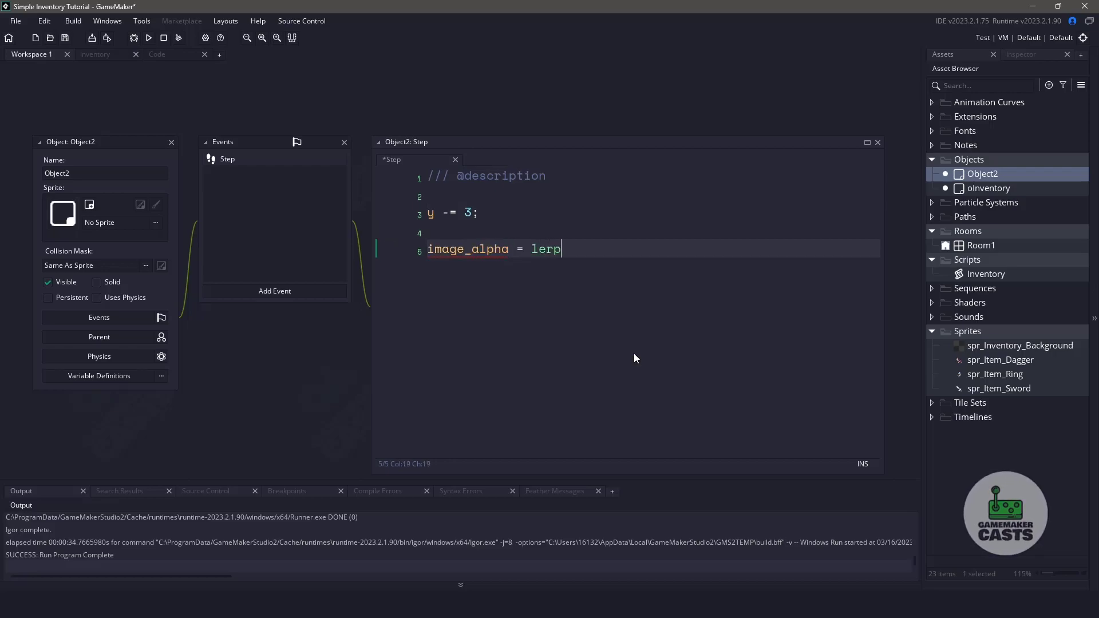
text((image)
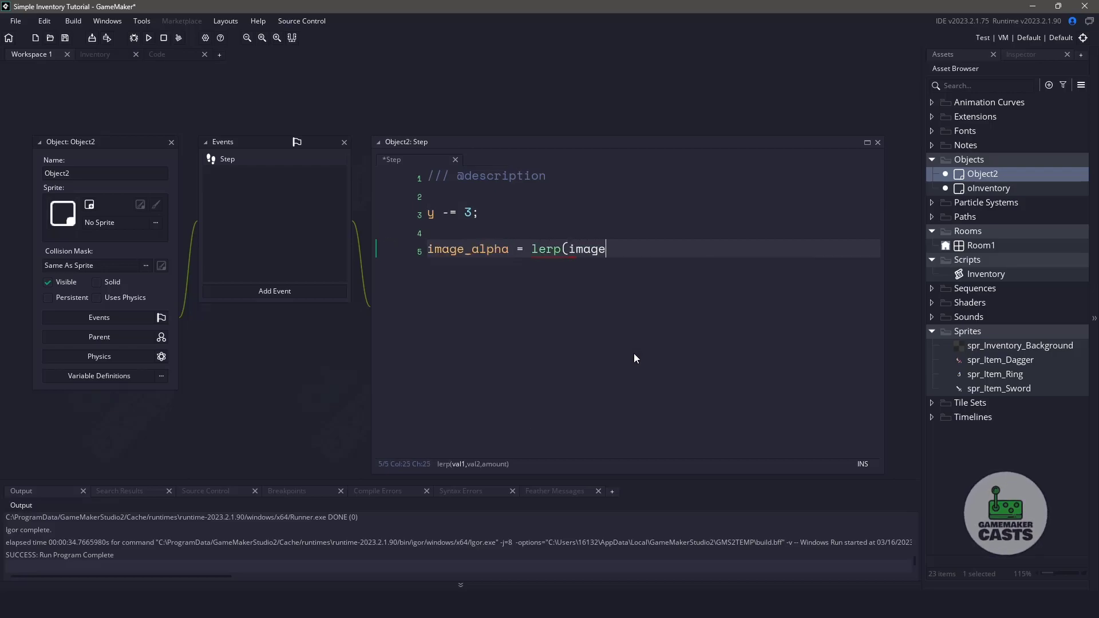
text(_alpha, 0, )
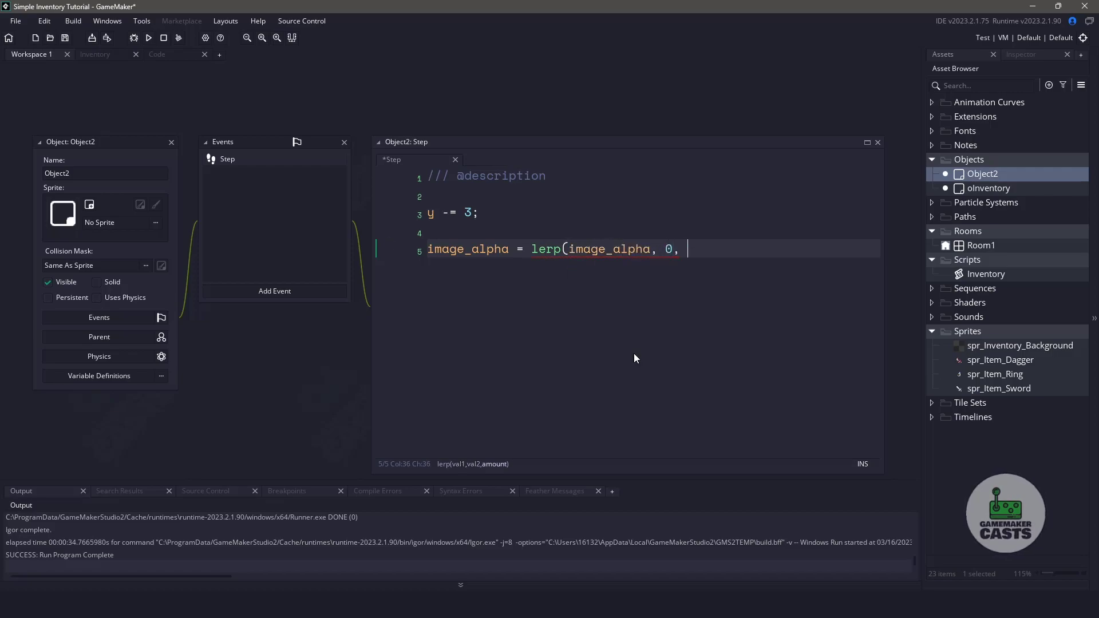
text(0.02);)
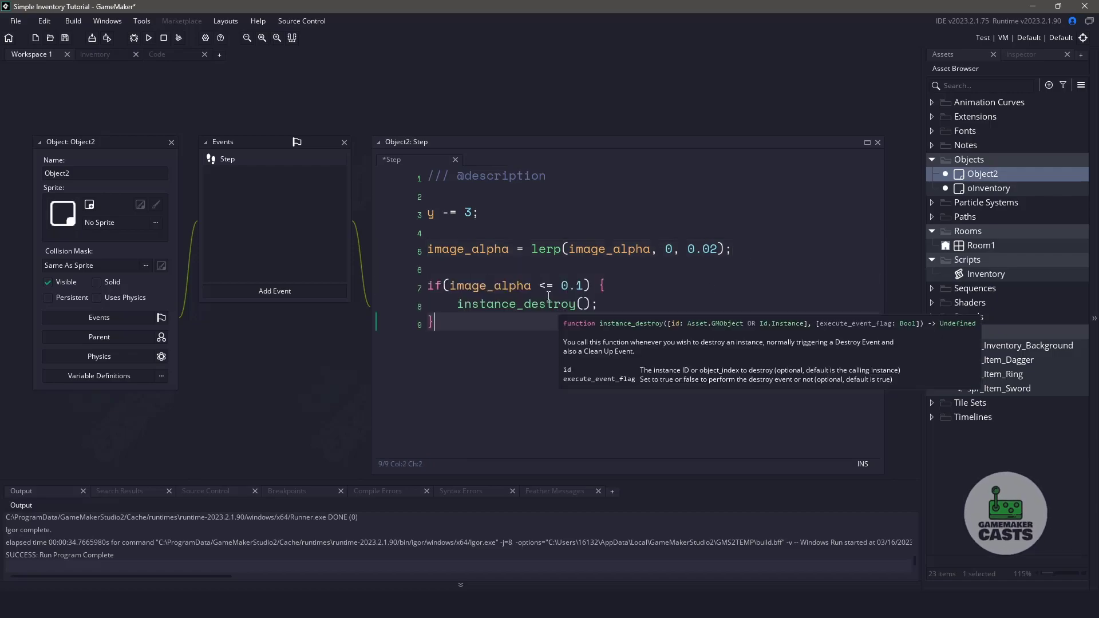
click(559, 285)
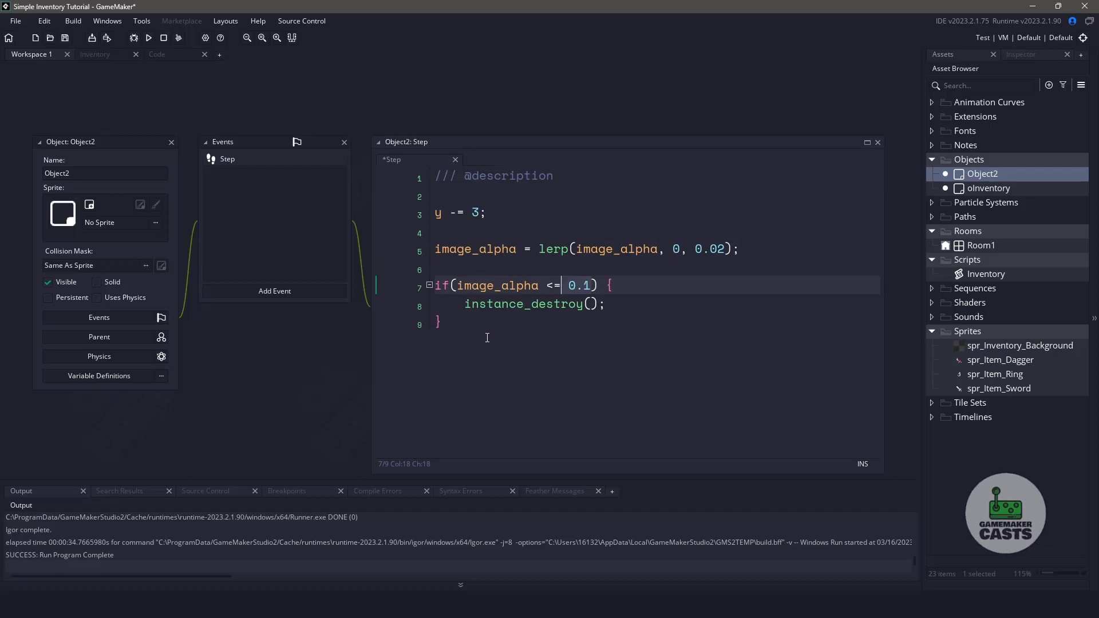
Step: Give Object2 a Draw GUI event drawing rotated "Item Used" text at its current alpha
click(282, 293)
mouse_move(306, 368)
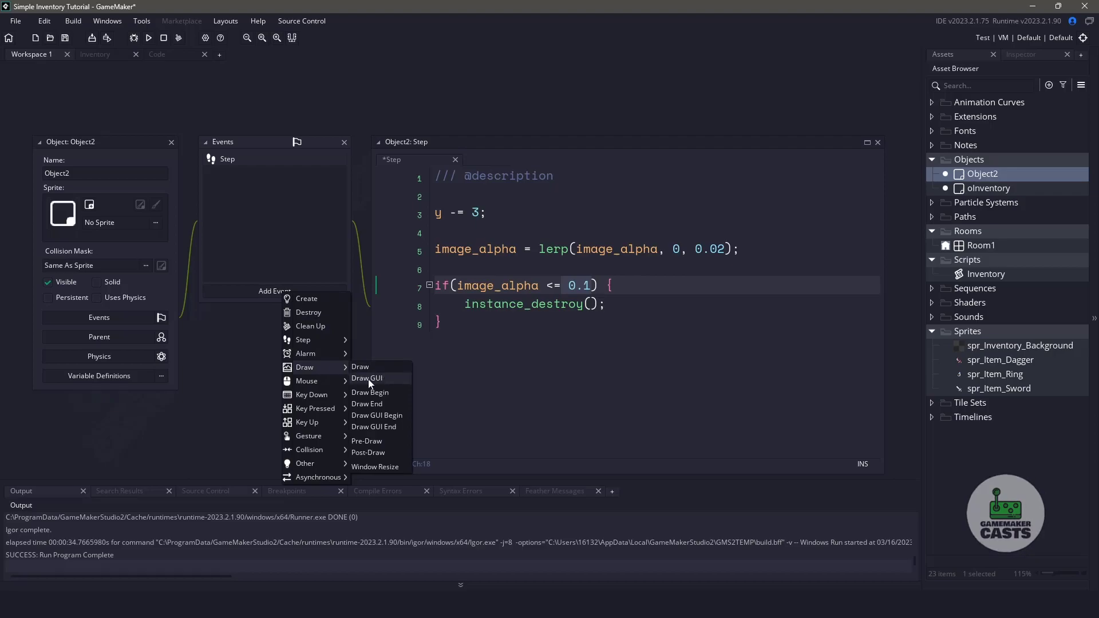
click(368, 379)
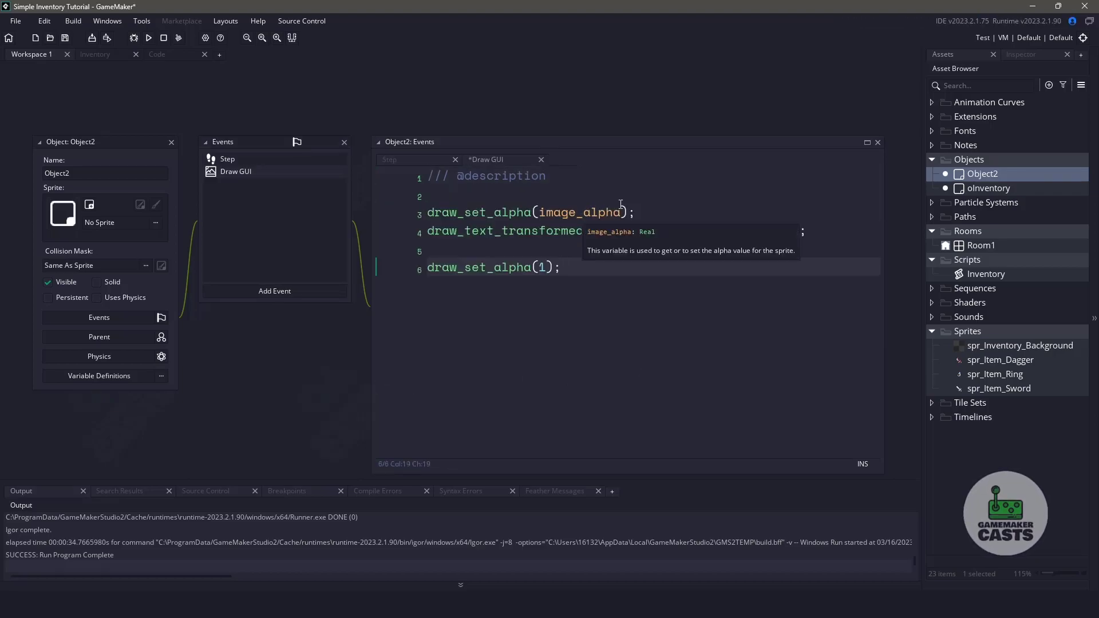
click(675, 193)
double_click(650, 230)
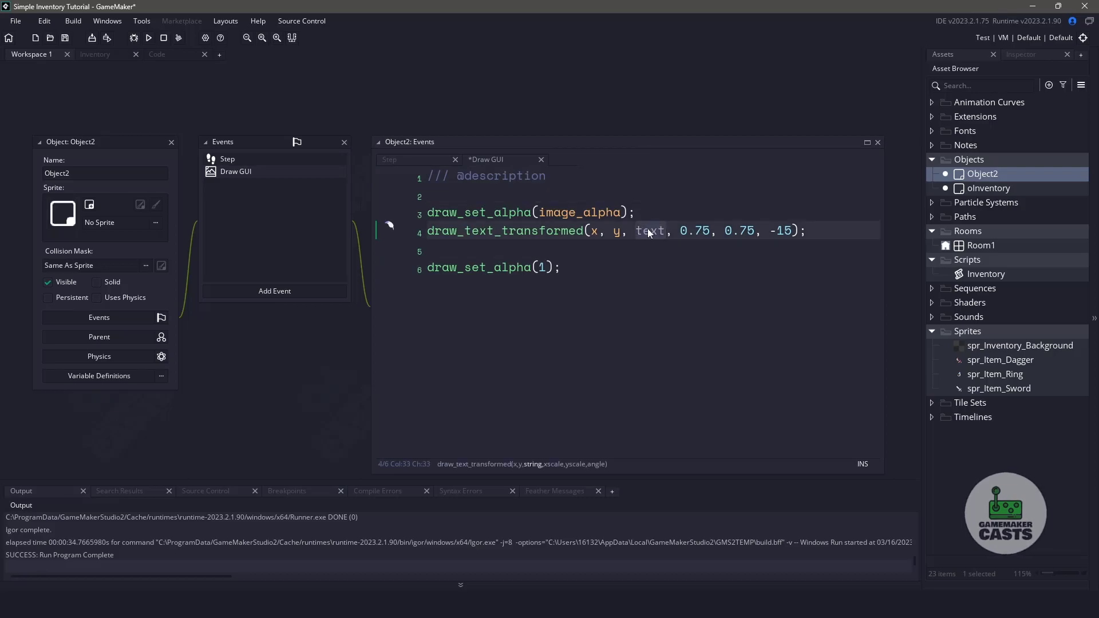
text("Item Used")
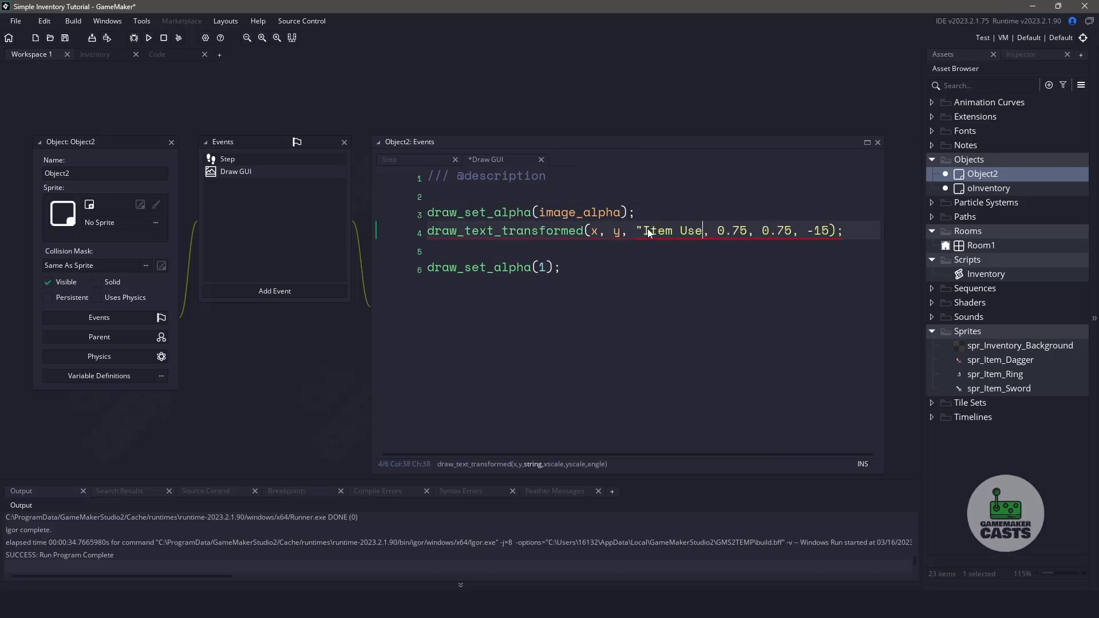
click(623, 264)
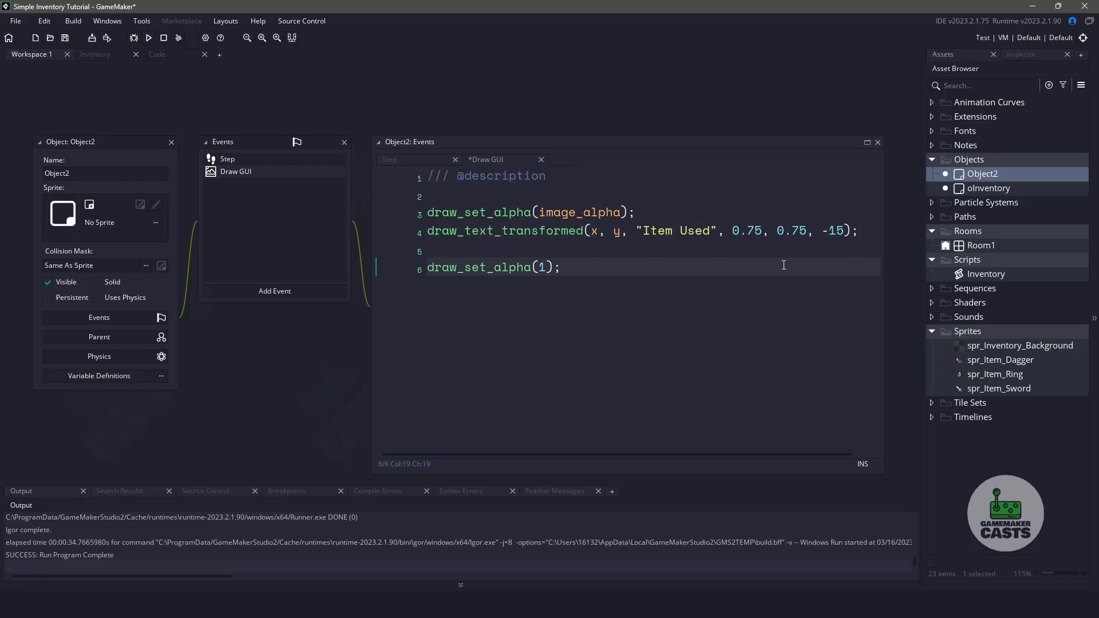
drag(567, 268, 412, 268)
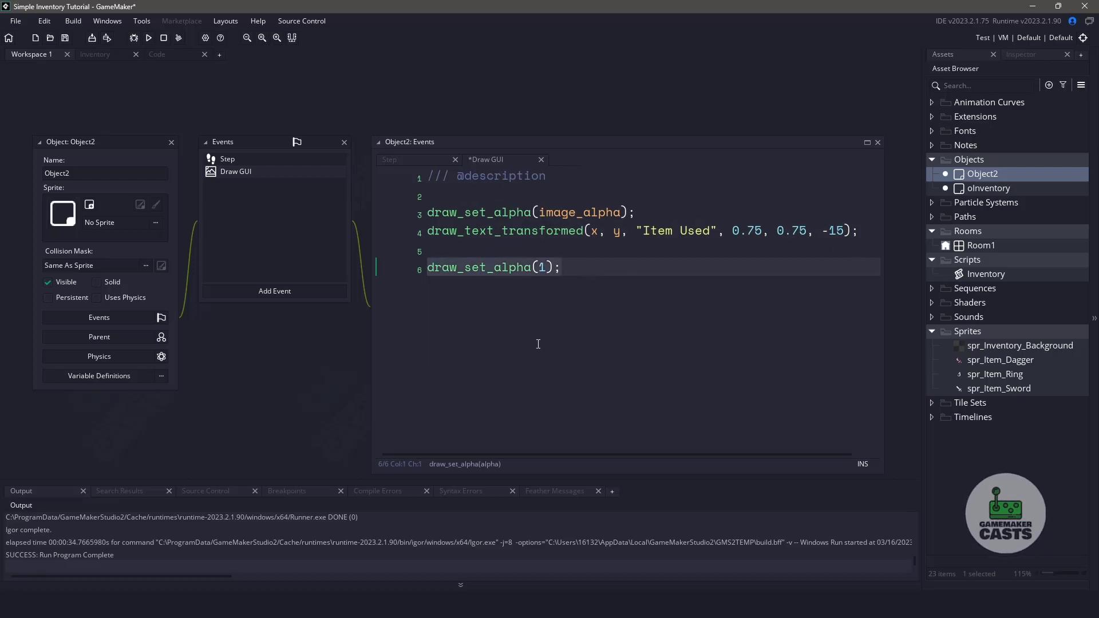
Step: Wrap oInventory's select(i) call in an if(_items[i].hover == true) / else block
double_click(985, 189)
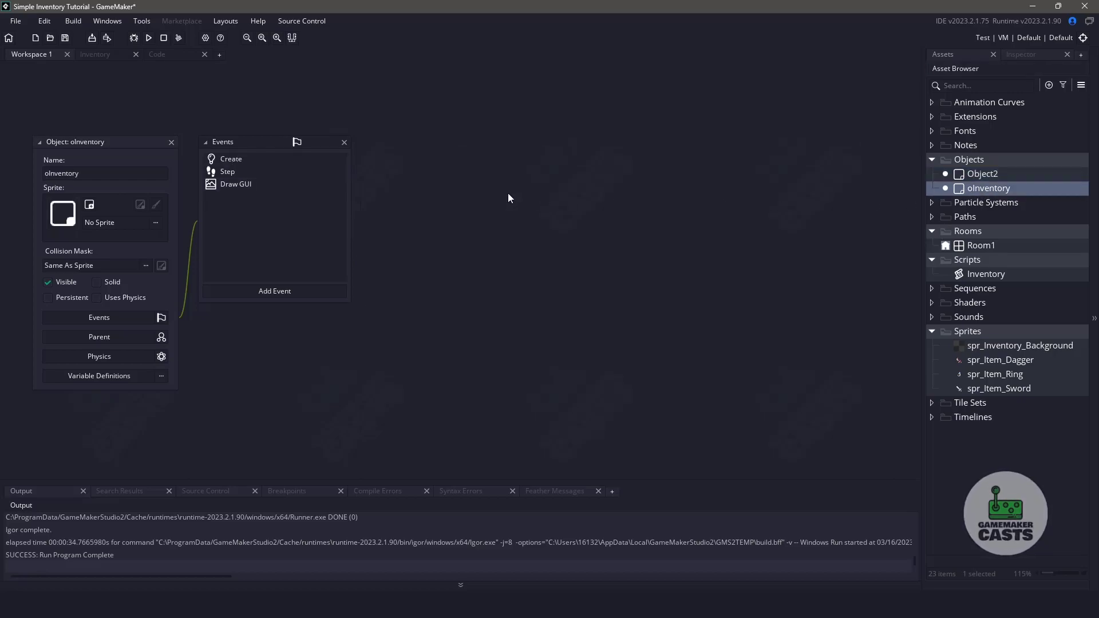
double_click(238, 175)
click(366, 349)
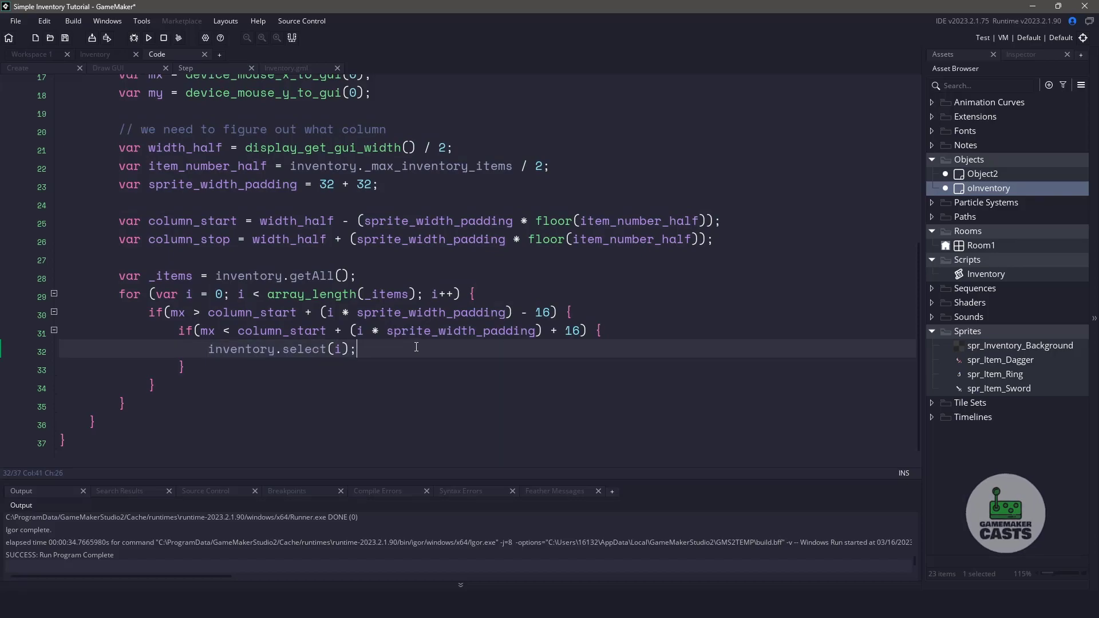
key(Home)
key(Return)
key(Up)
text(if(_items[i].hover == true) {)
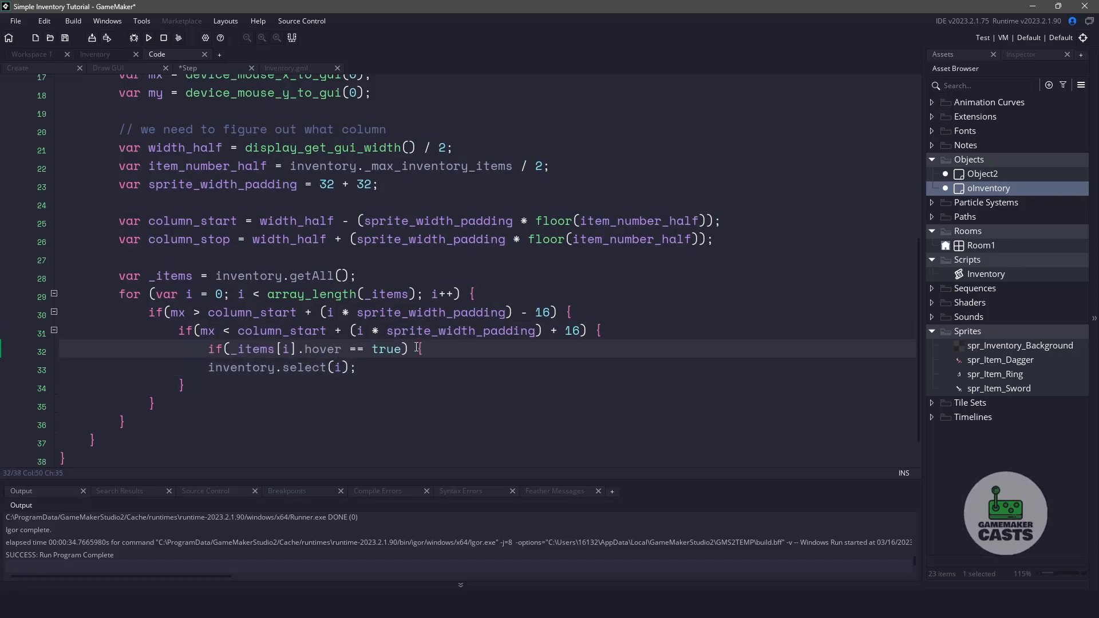
key(Return)
text(})
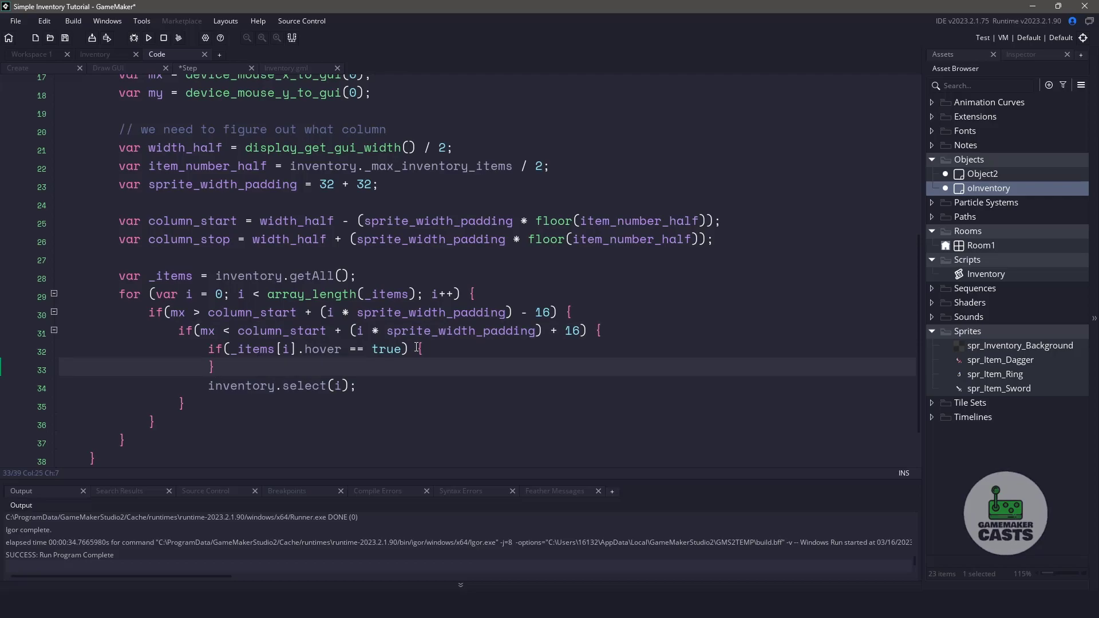
text( else {)
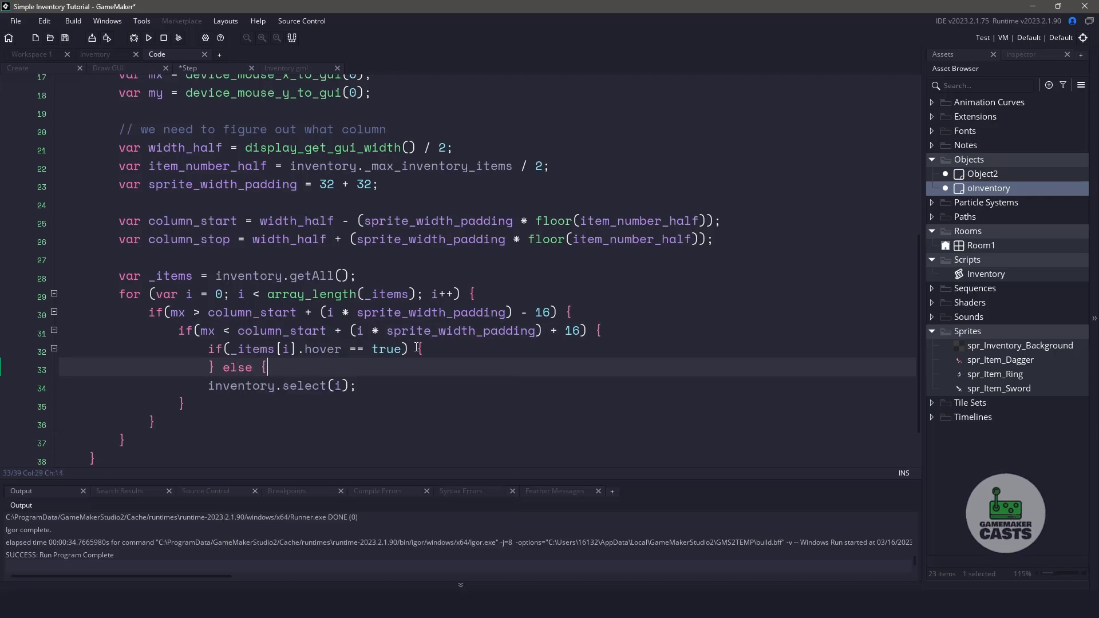
key(Down)
key(Tab)
key(End)
key(Return)
text(})
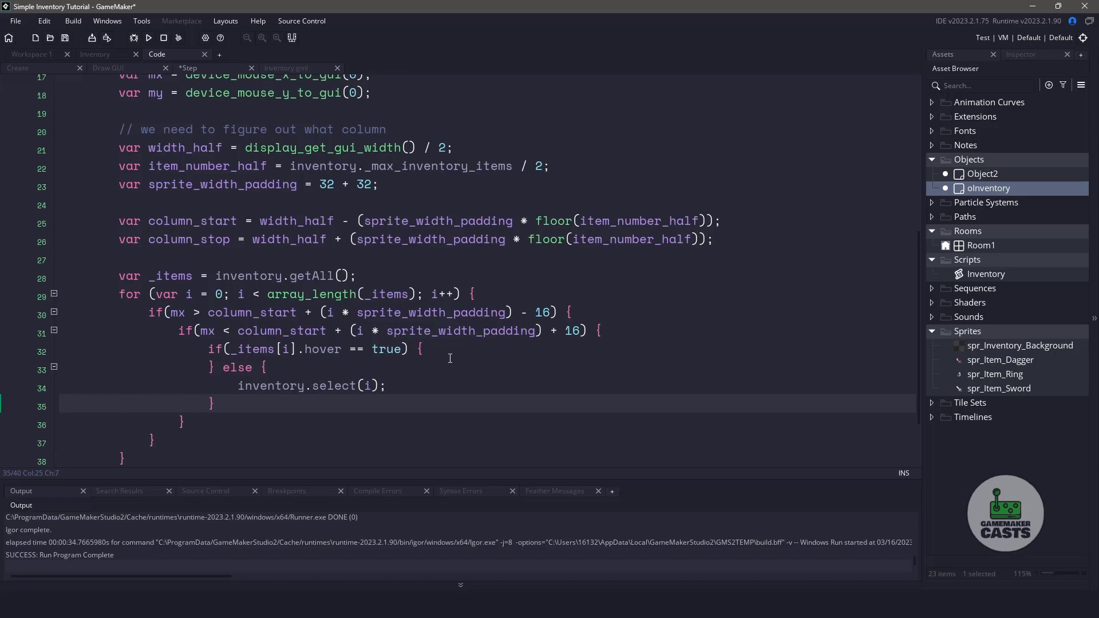
Step: In the hover branch spawn Object2 with instance_create_depth and call inventory.remove(i), then run
click(434, 348)
key(Return)
text(instance_create_depth(mouse_x, mouse_y, depth - 1, Object2);)
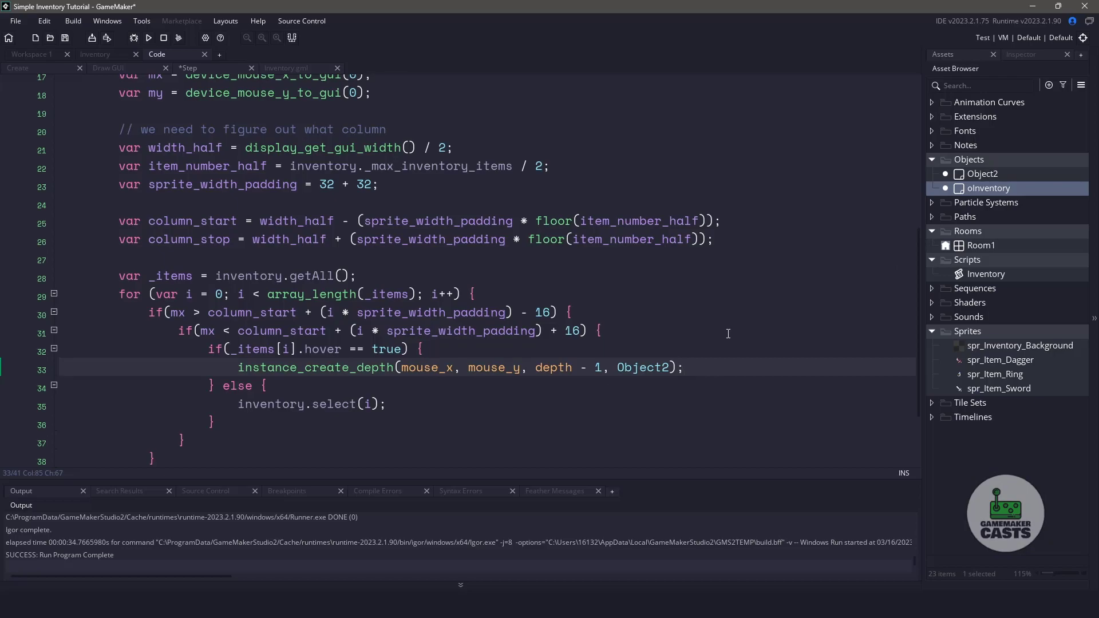
key(Return)
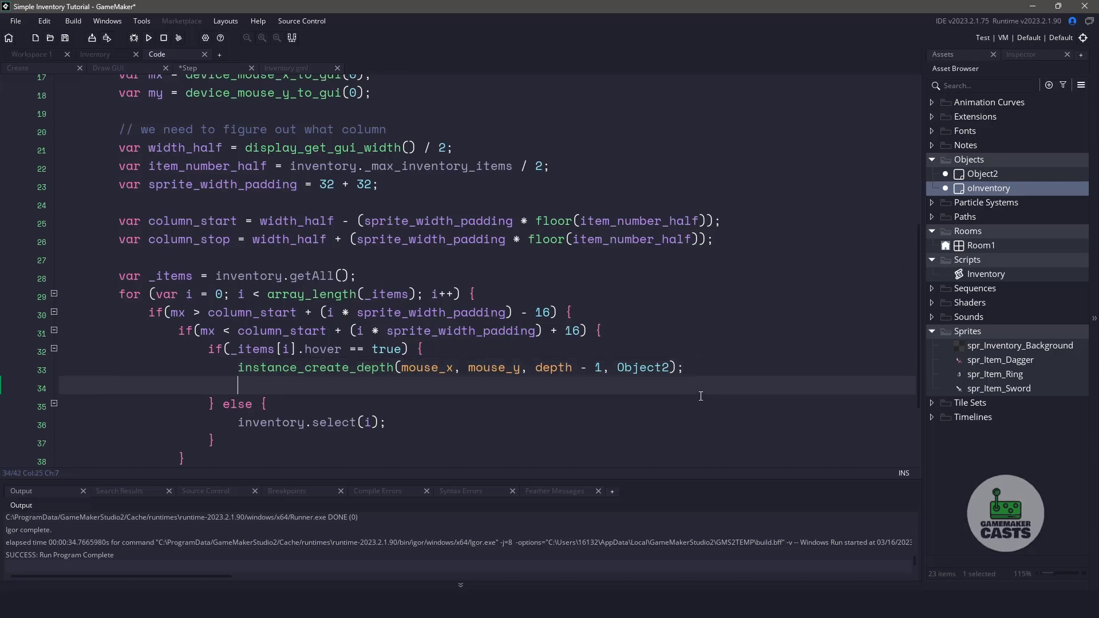
key(Return)
text(inventory.)
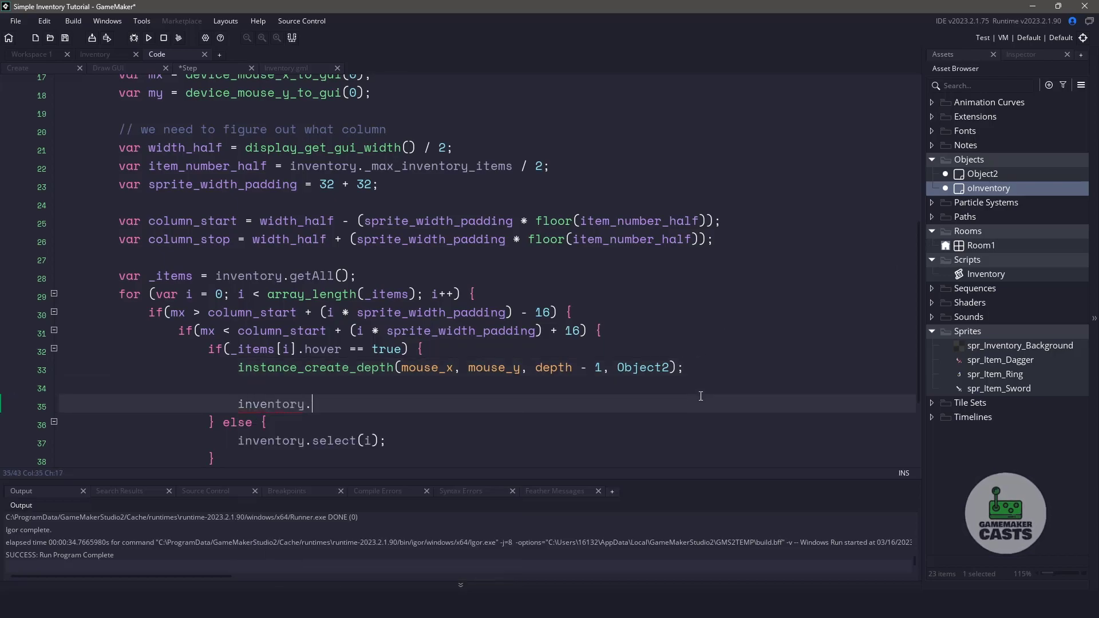
text(remove(i))
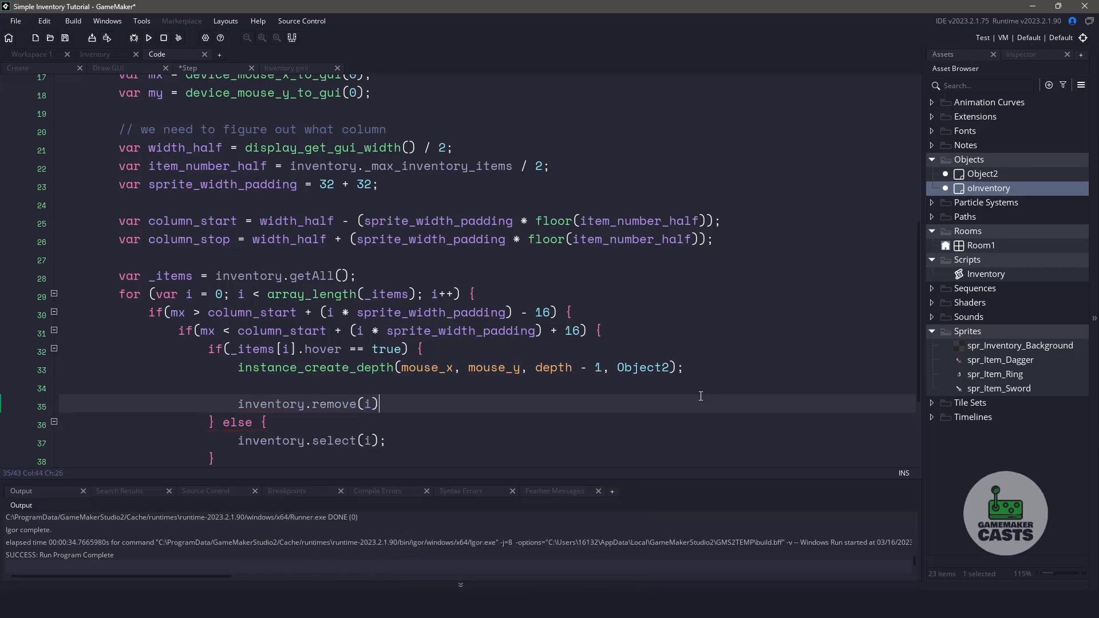
text(;)
key(F5)
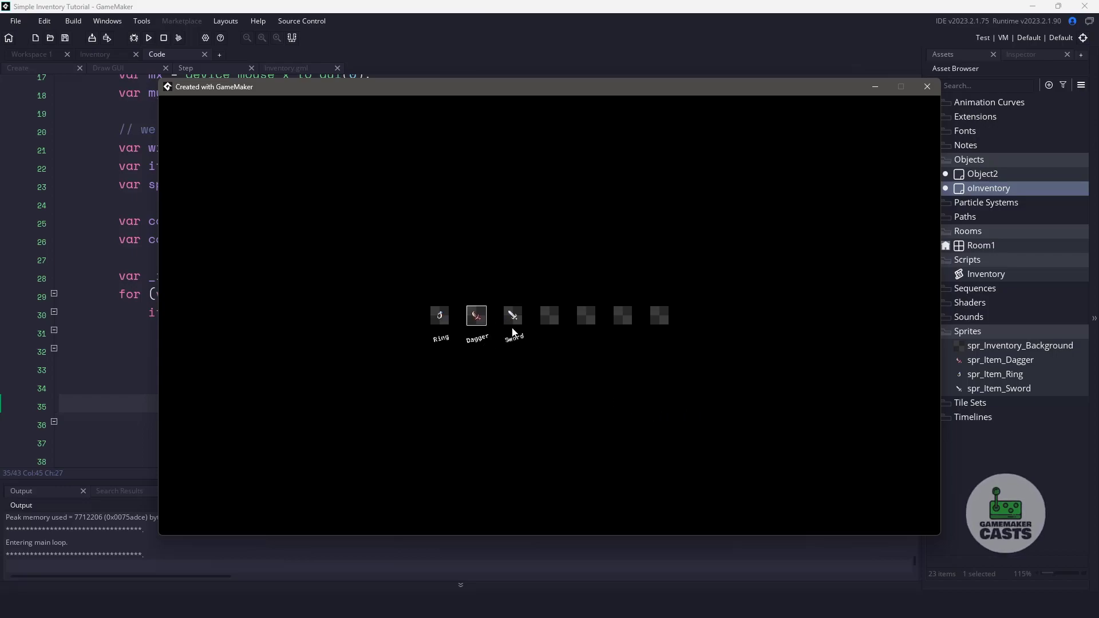
Step: Use the Ring and Dagger items from the bar, each showing fading "Item Used" text
click(446, 319)
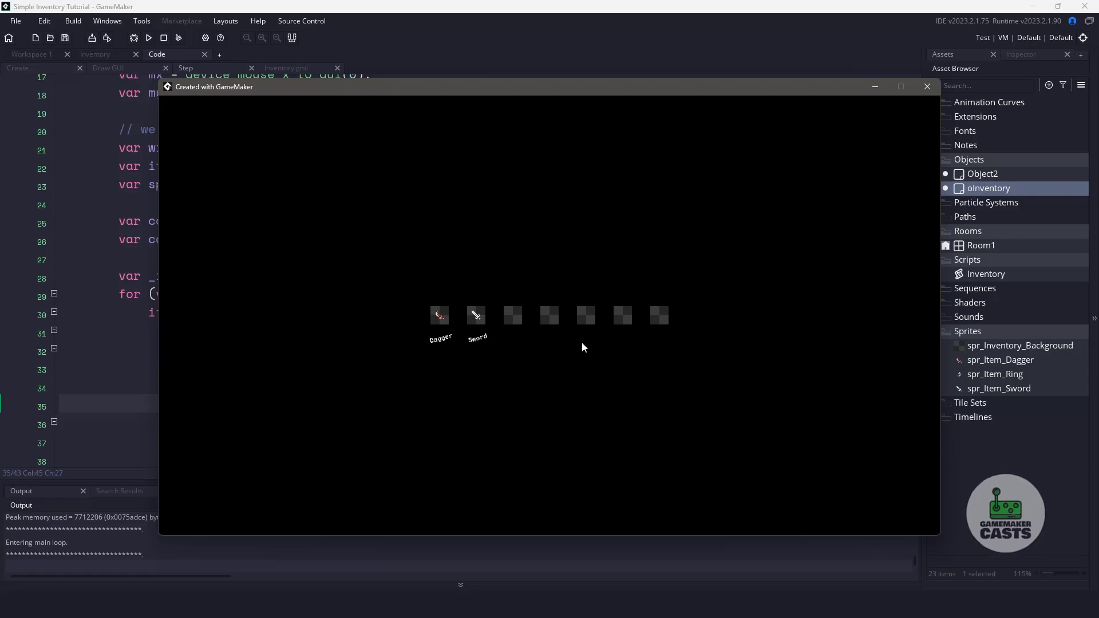
click(438, 316)
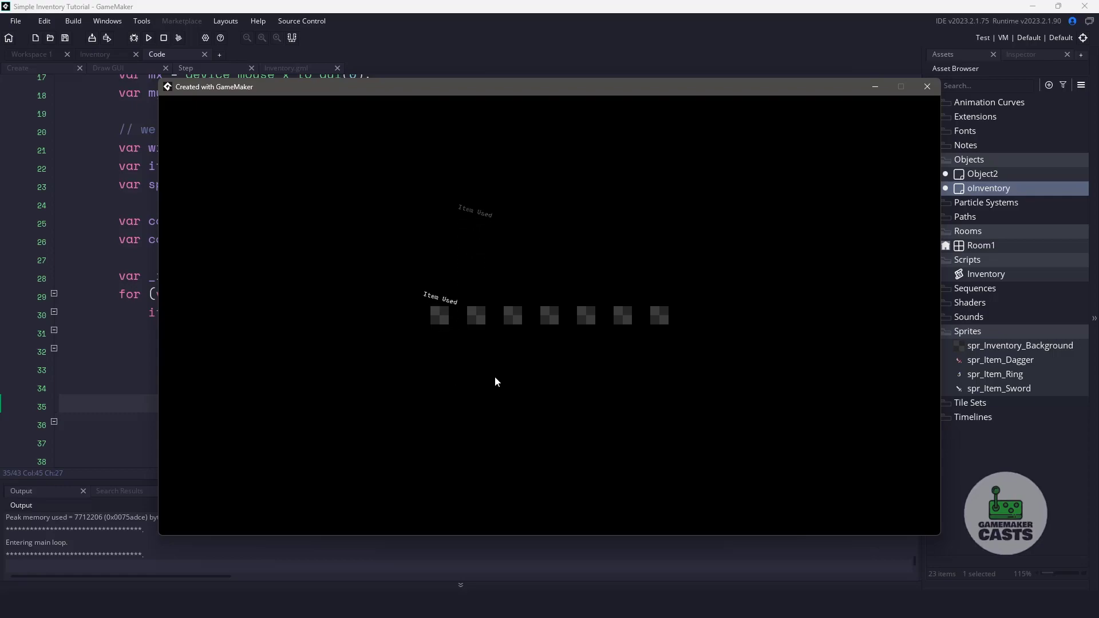